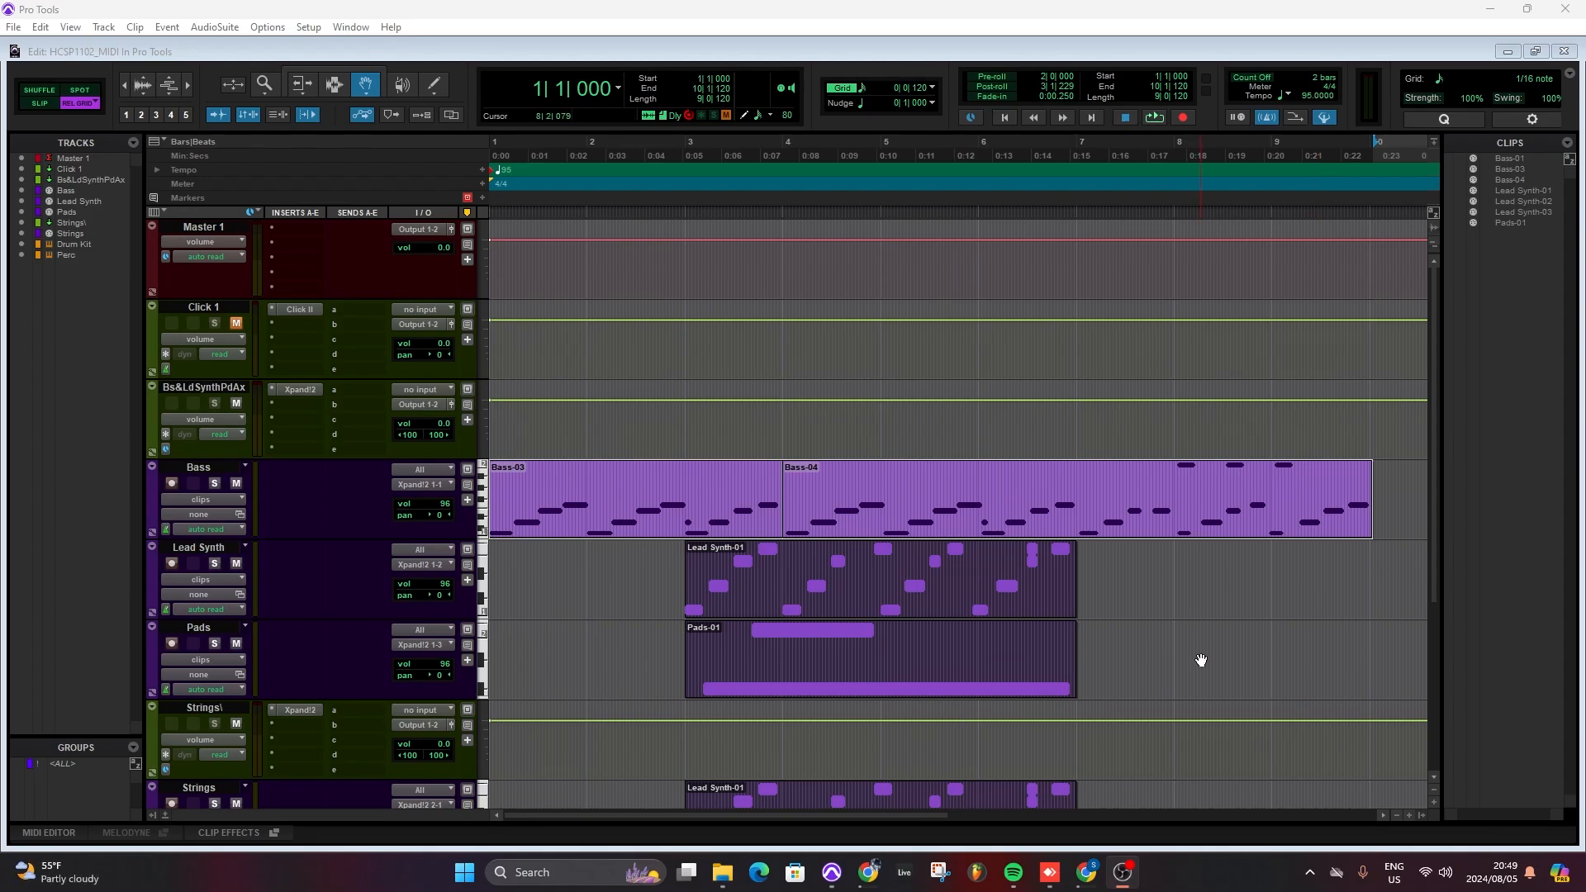
{"action": "scroll", "coordinate": [1201, 661], "scroll_direction": "down", "scroll_amount": 2}
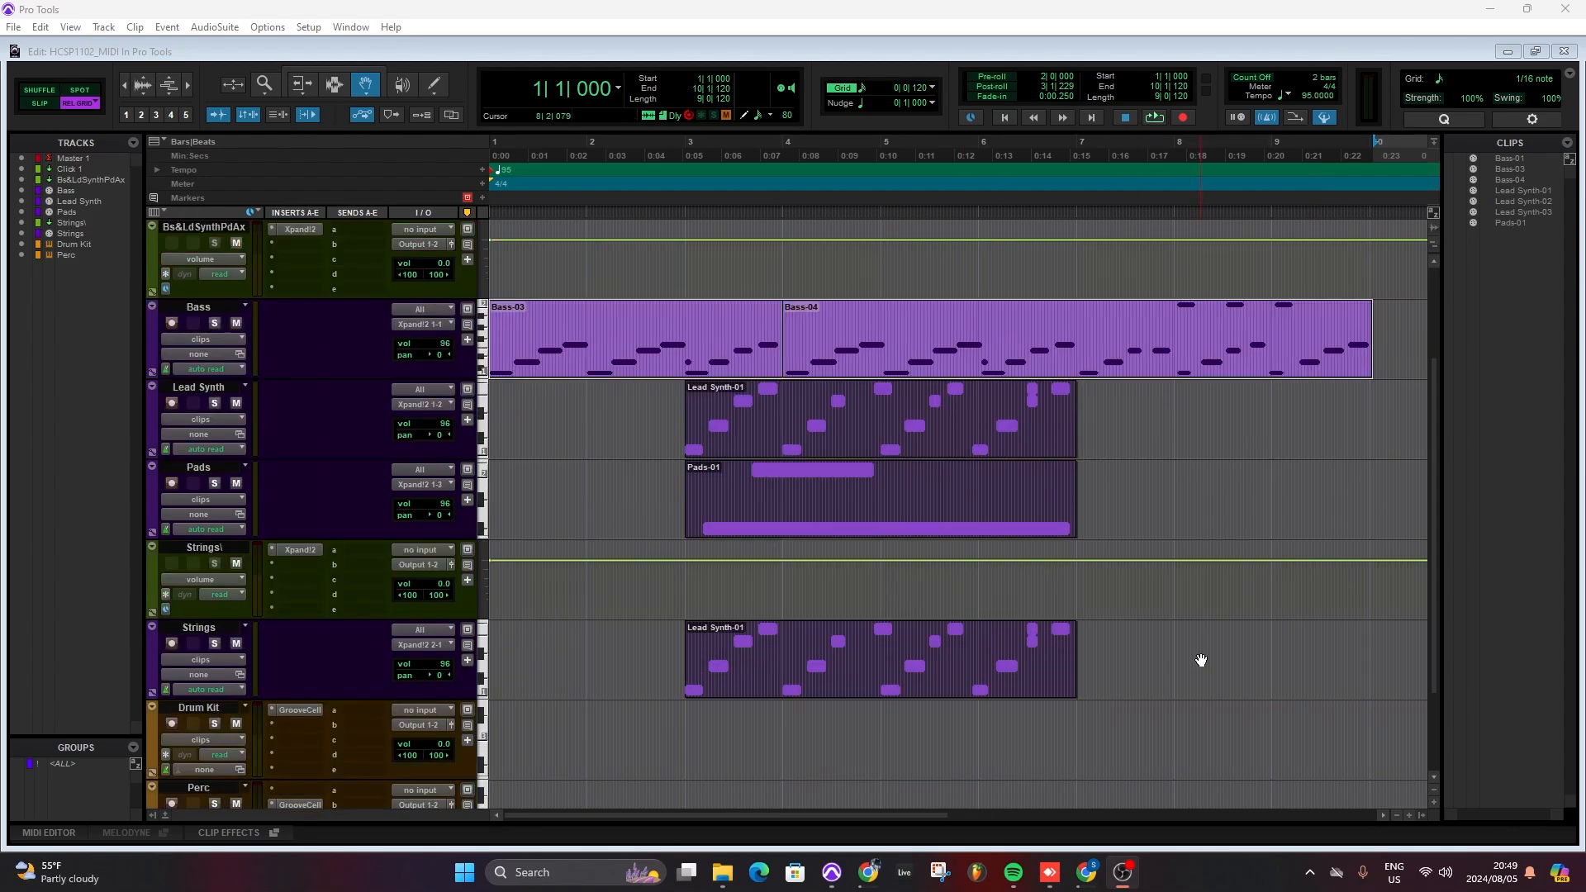
{"action": "scroll", "coordinate": [1201, 661], "scroll_direction": "up", "scroll_amount": 2}
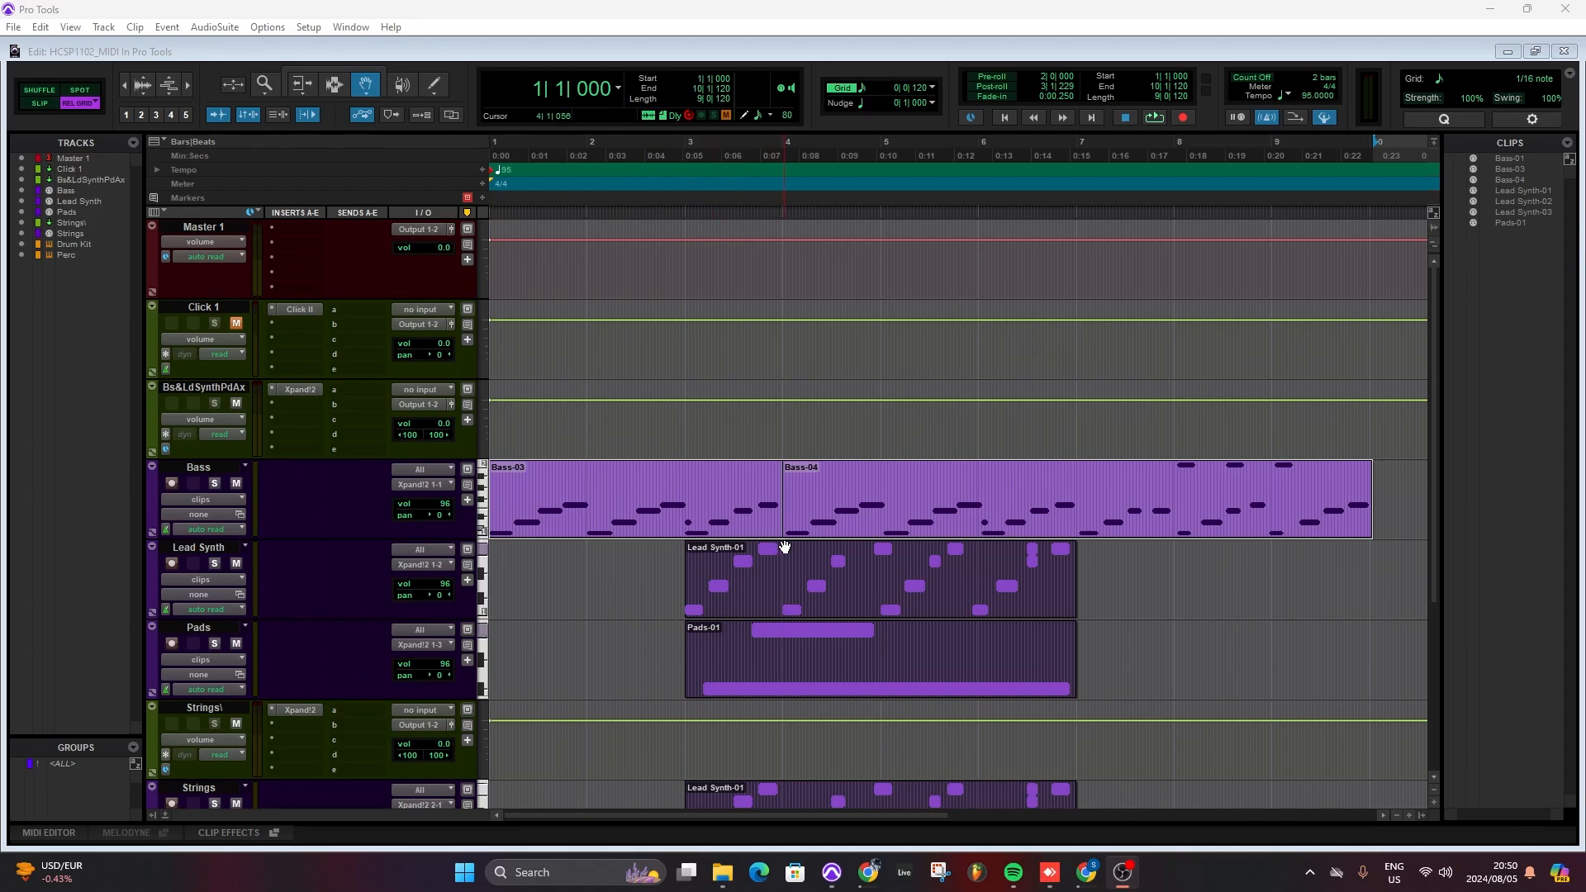
{"action": "left_click", "coordinate": [207, 477]}
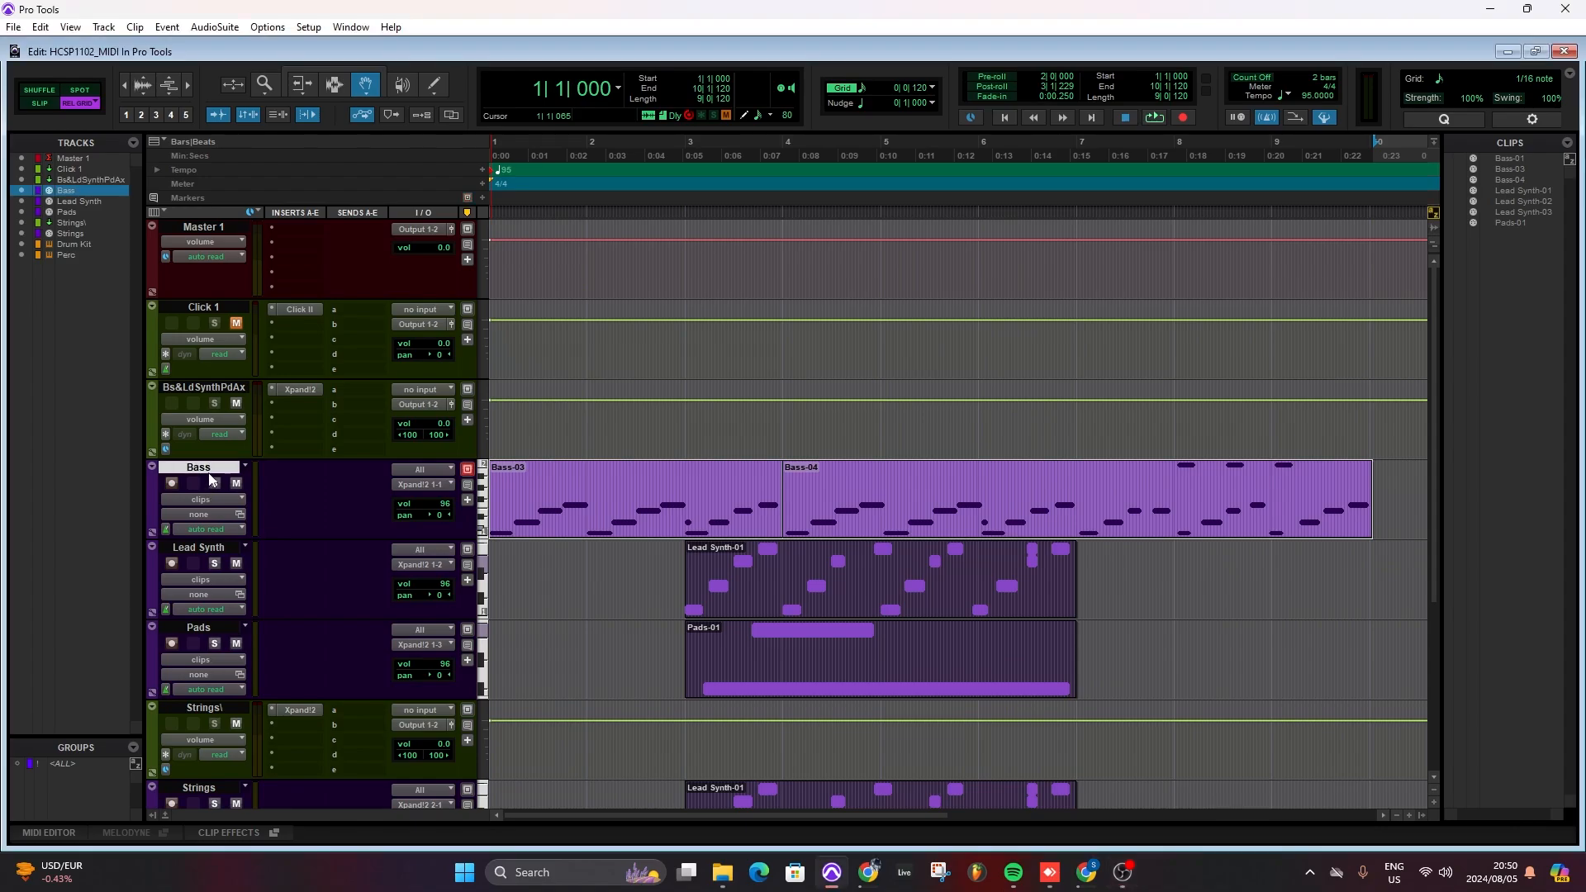
{"action": "right_click", "coordinate": [211, 476]}
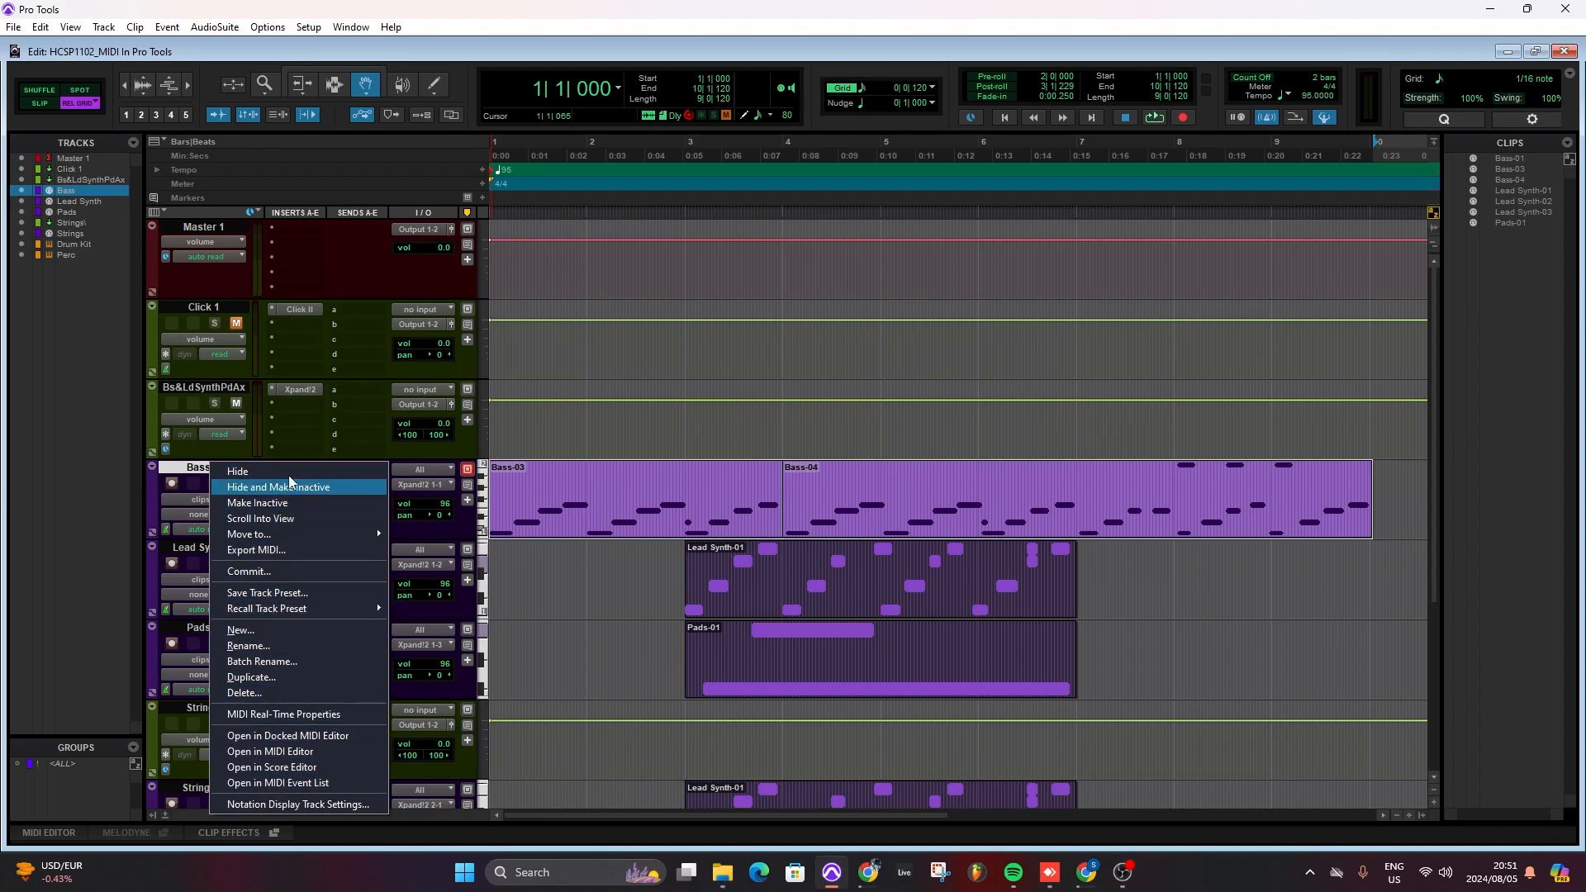
{"action": "left_click", "coordinate": [189, 473]}
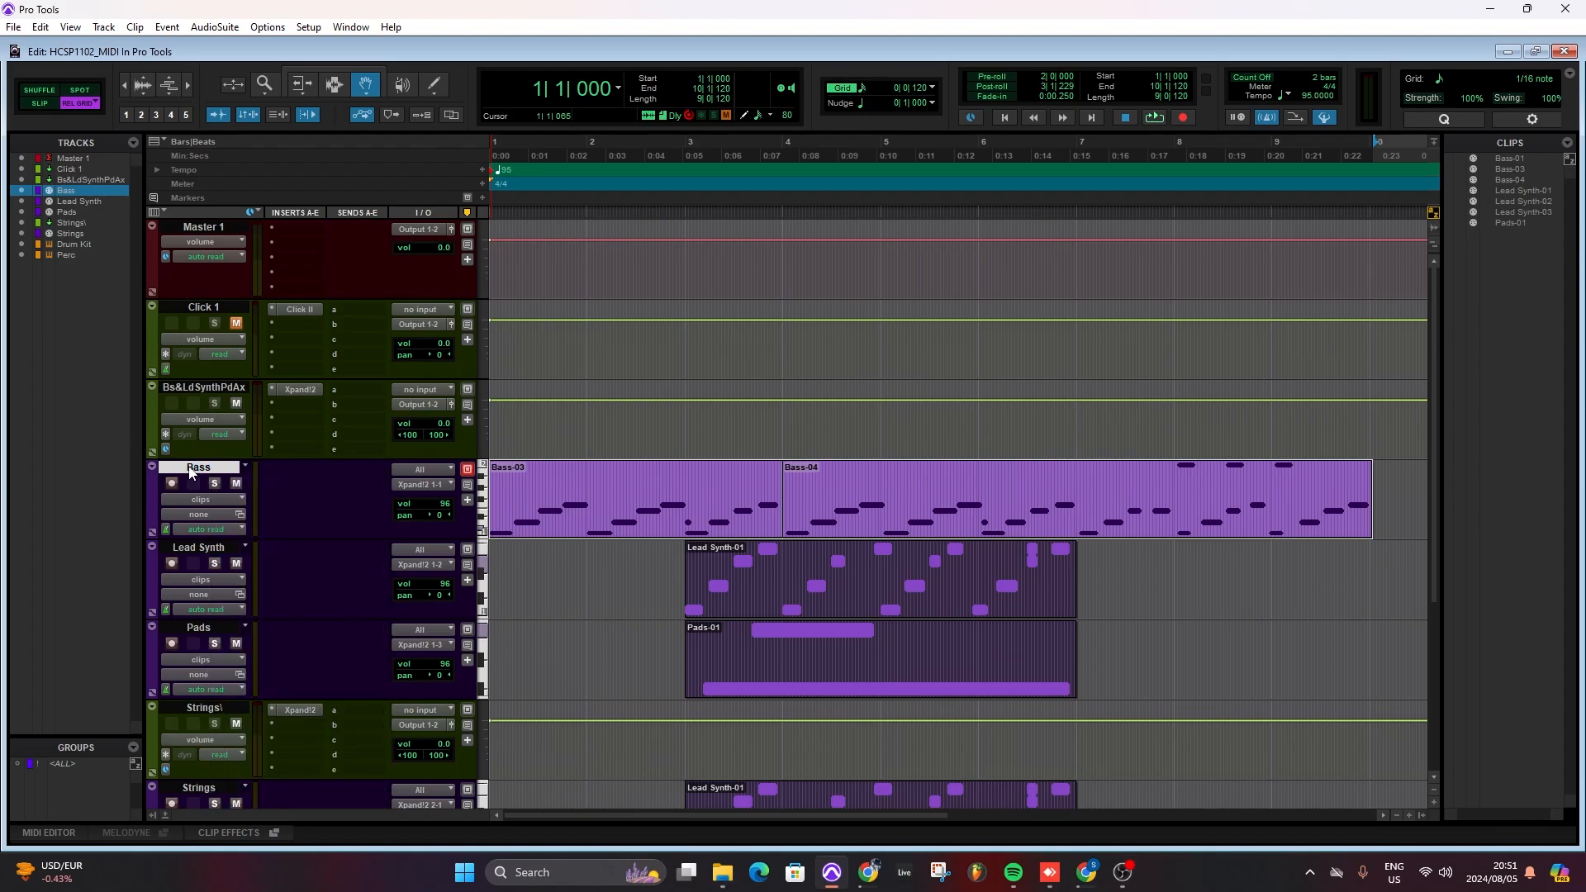
Freeze the Bass & Lead Synth Pad Aux track
{"action": "left_click", "coordinate": [214, 390]}
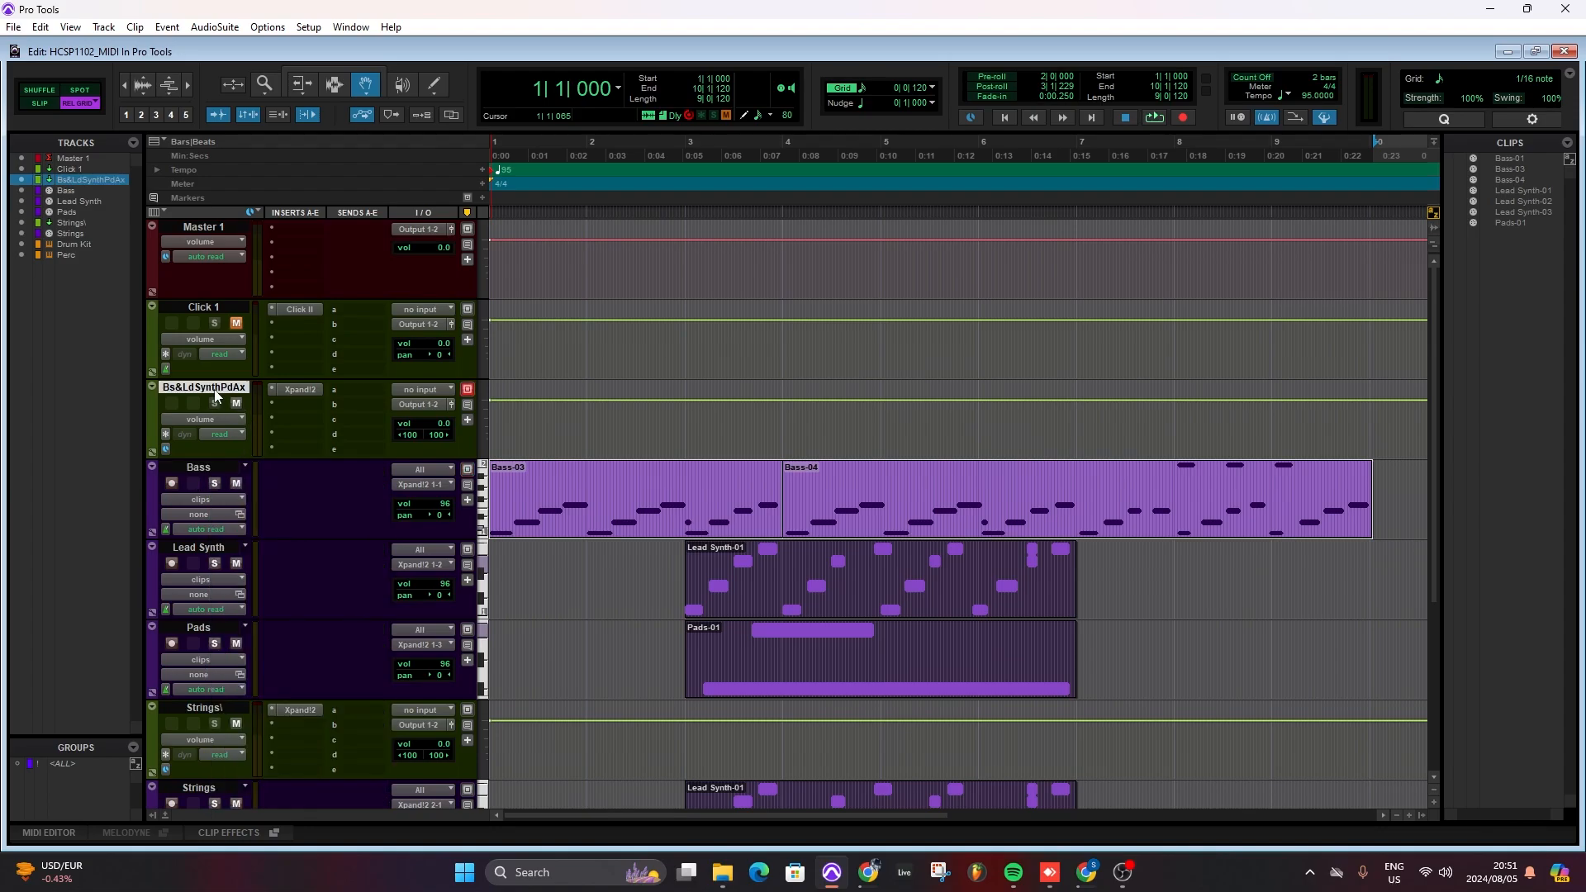
{"action": "right_click", "coordinate": [215, 392]}
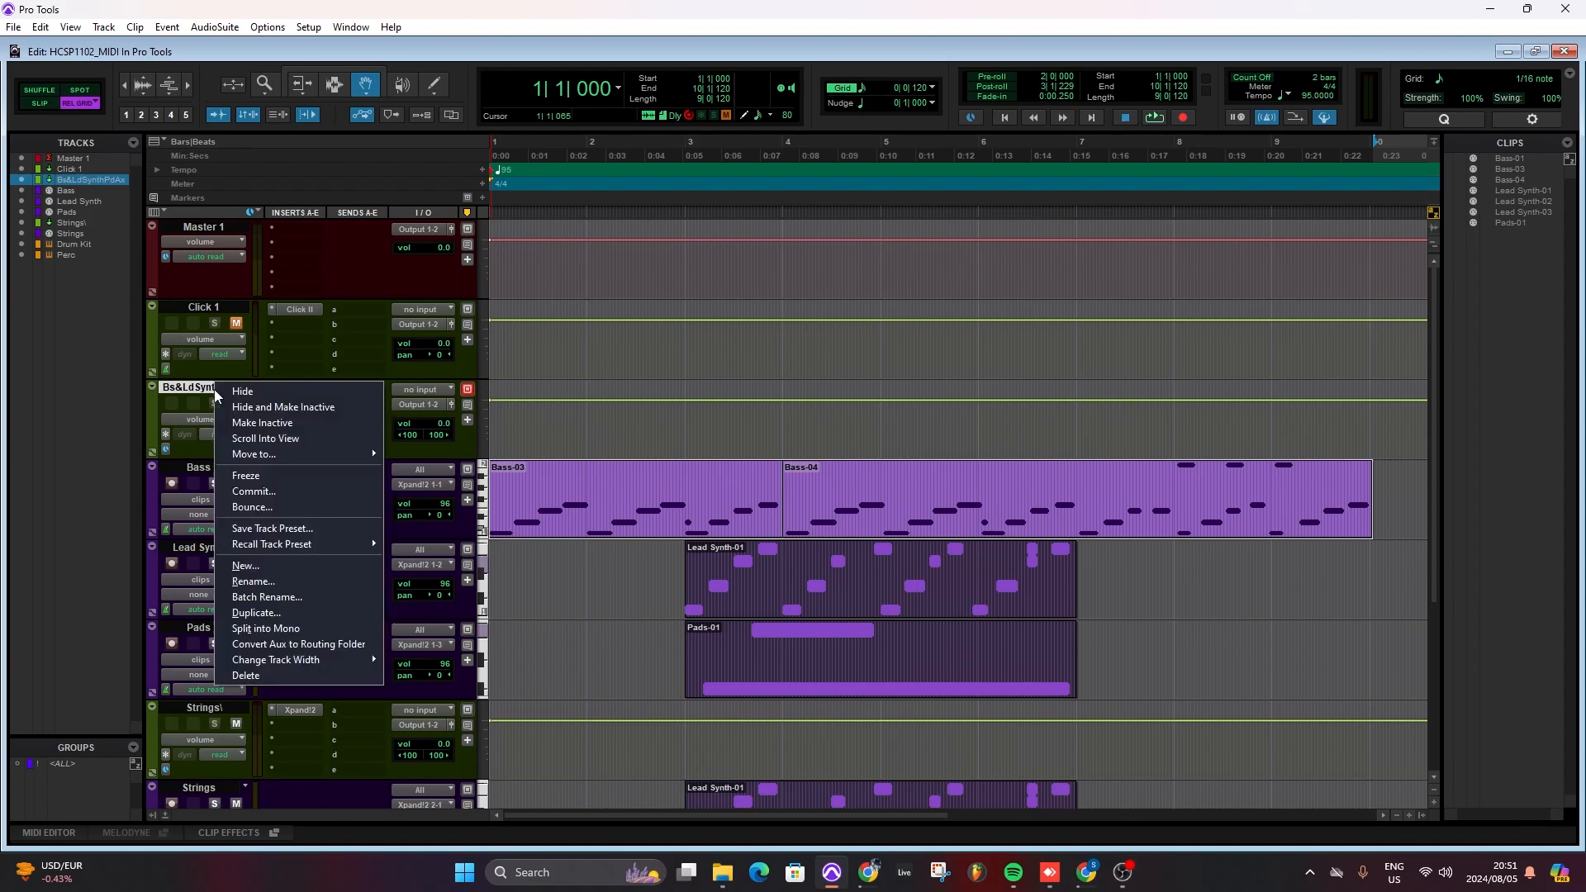
{"action": "left_click", "coordinate": [251, 479]}
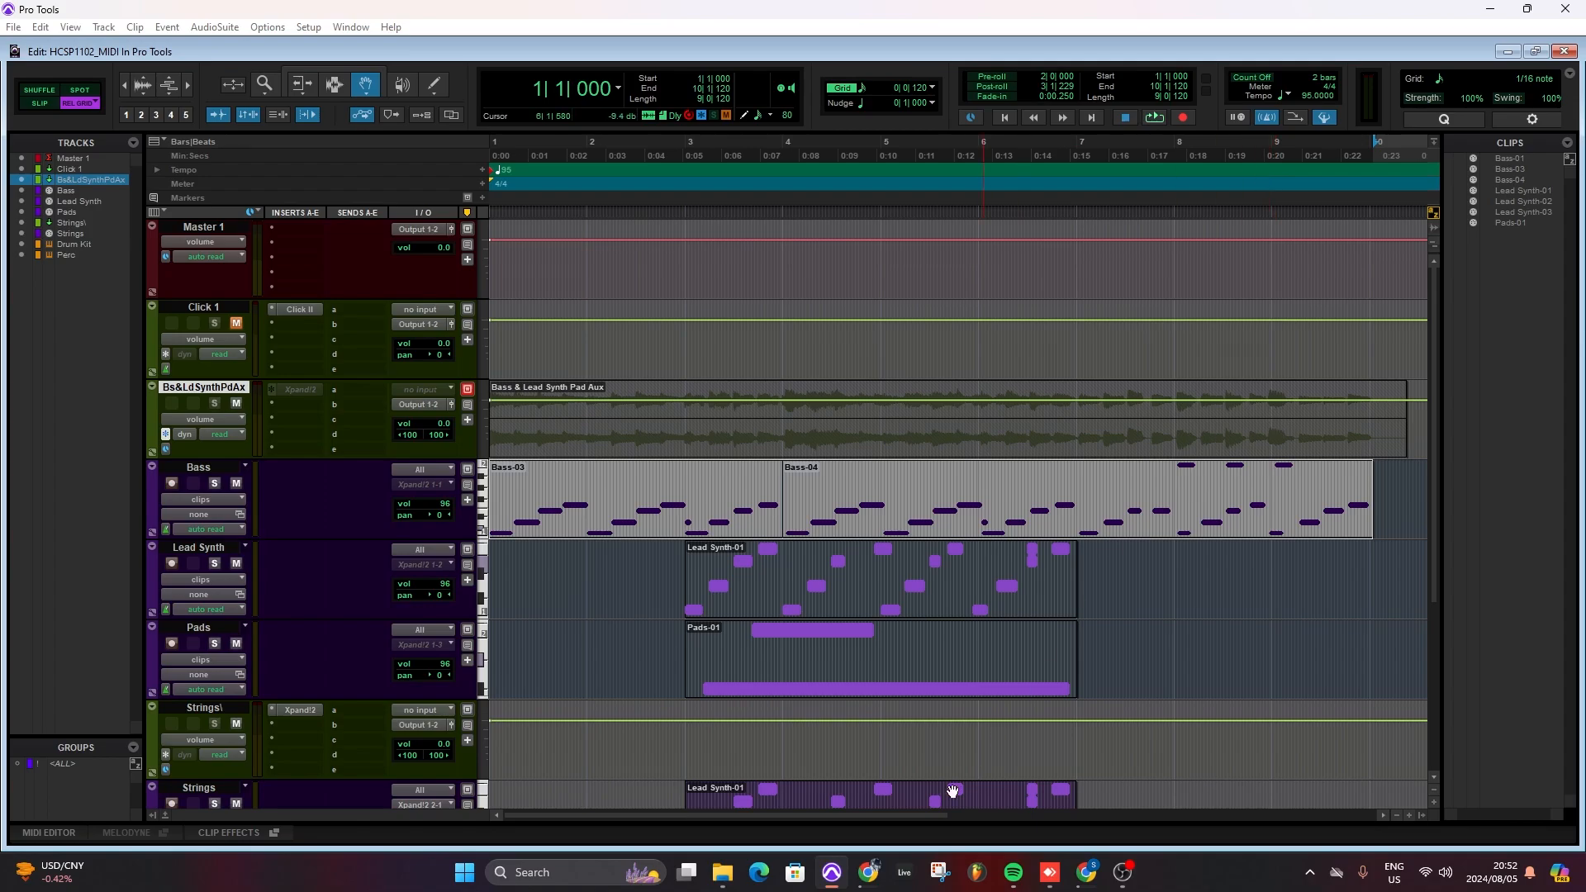
Switch to File Explorer and open the HCSP1102_MIDI In Pro Tools session folder on the Desktop
{"action": "left_click", "coordinate": [729, 879]}
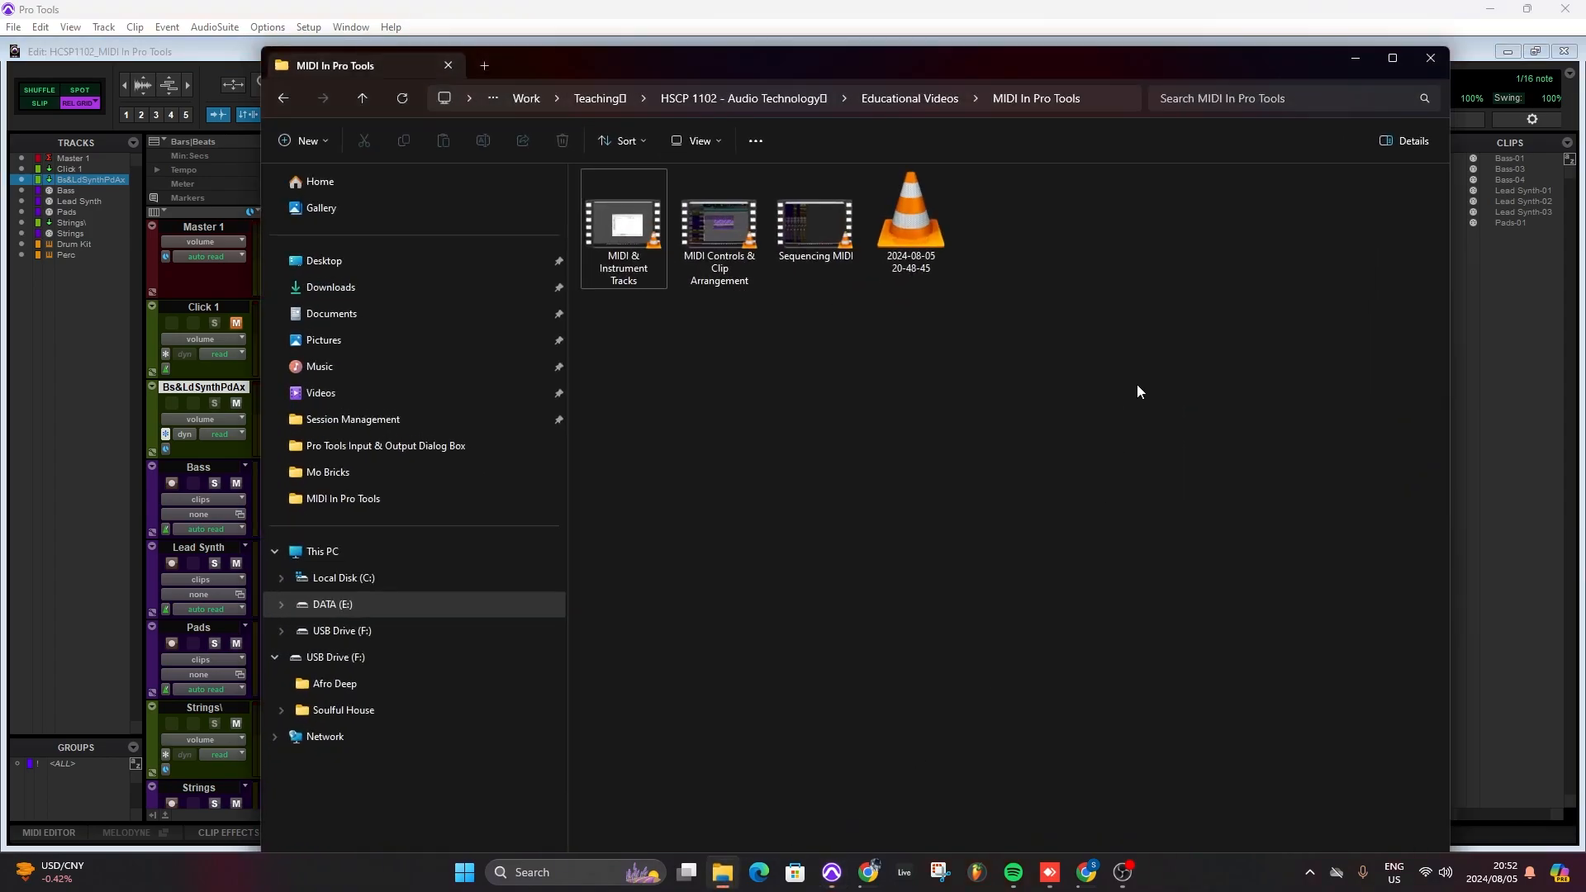
{"action": "left_click", "coordinate": [324, 261]}
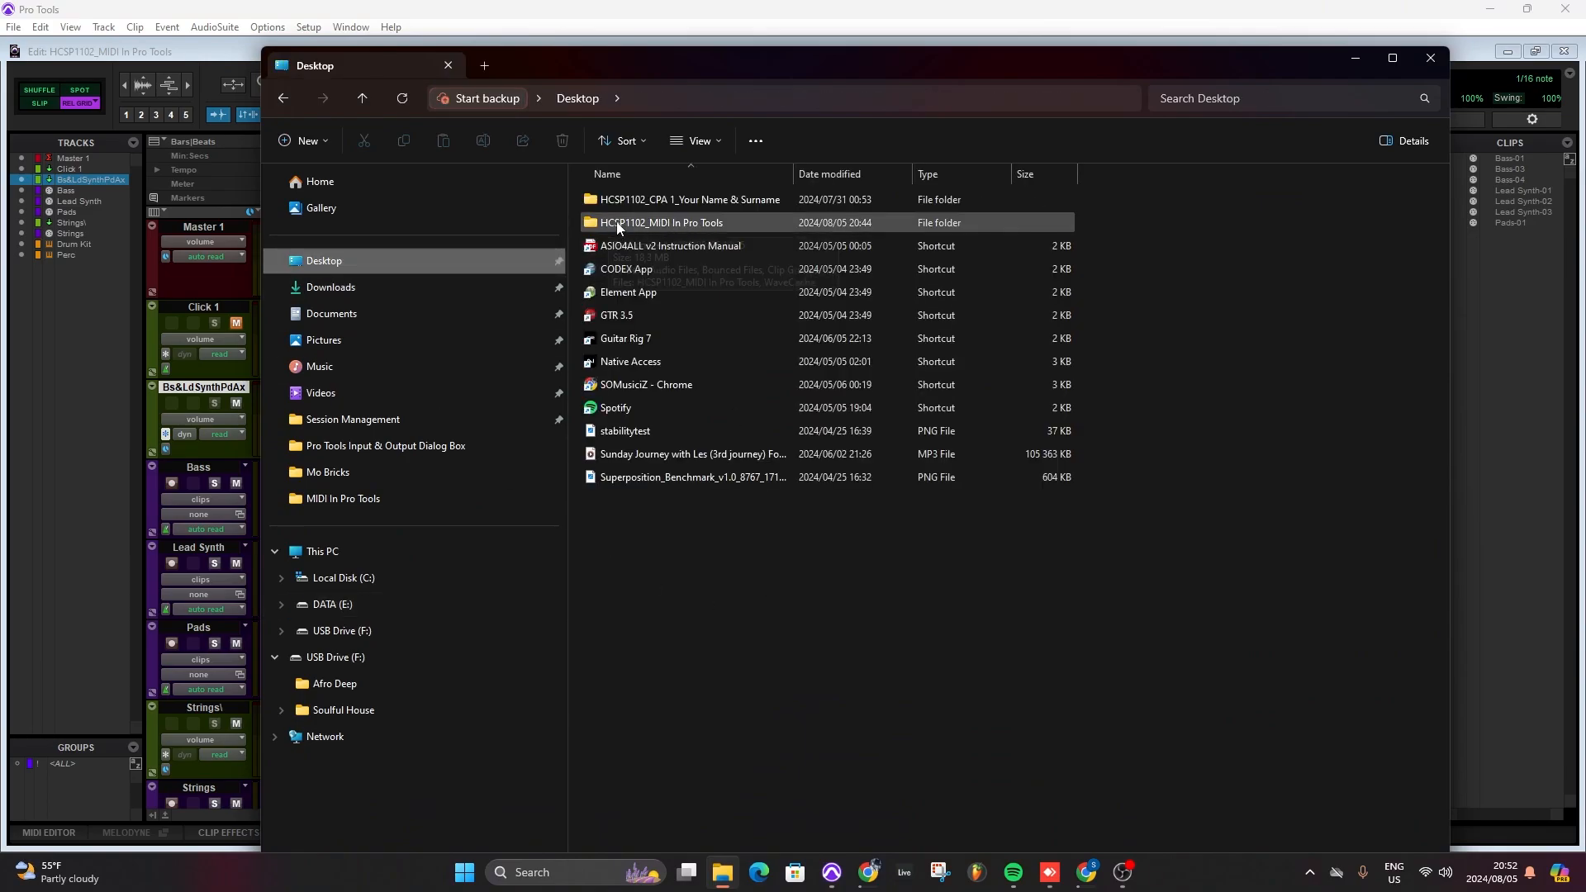
{"action": "left_click", "coordinate": [681, 222]}
{"action": "double_click", "coordinate": [681, 222]}
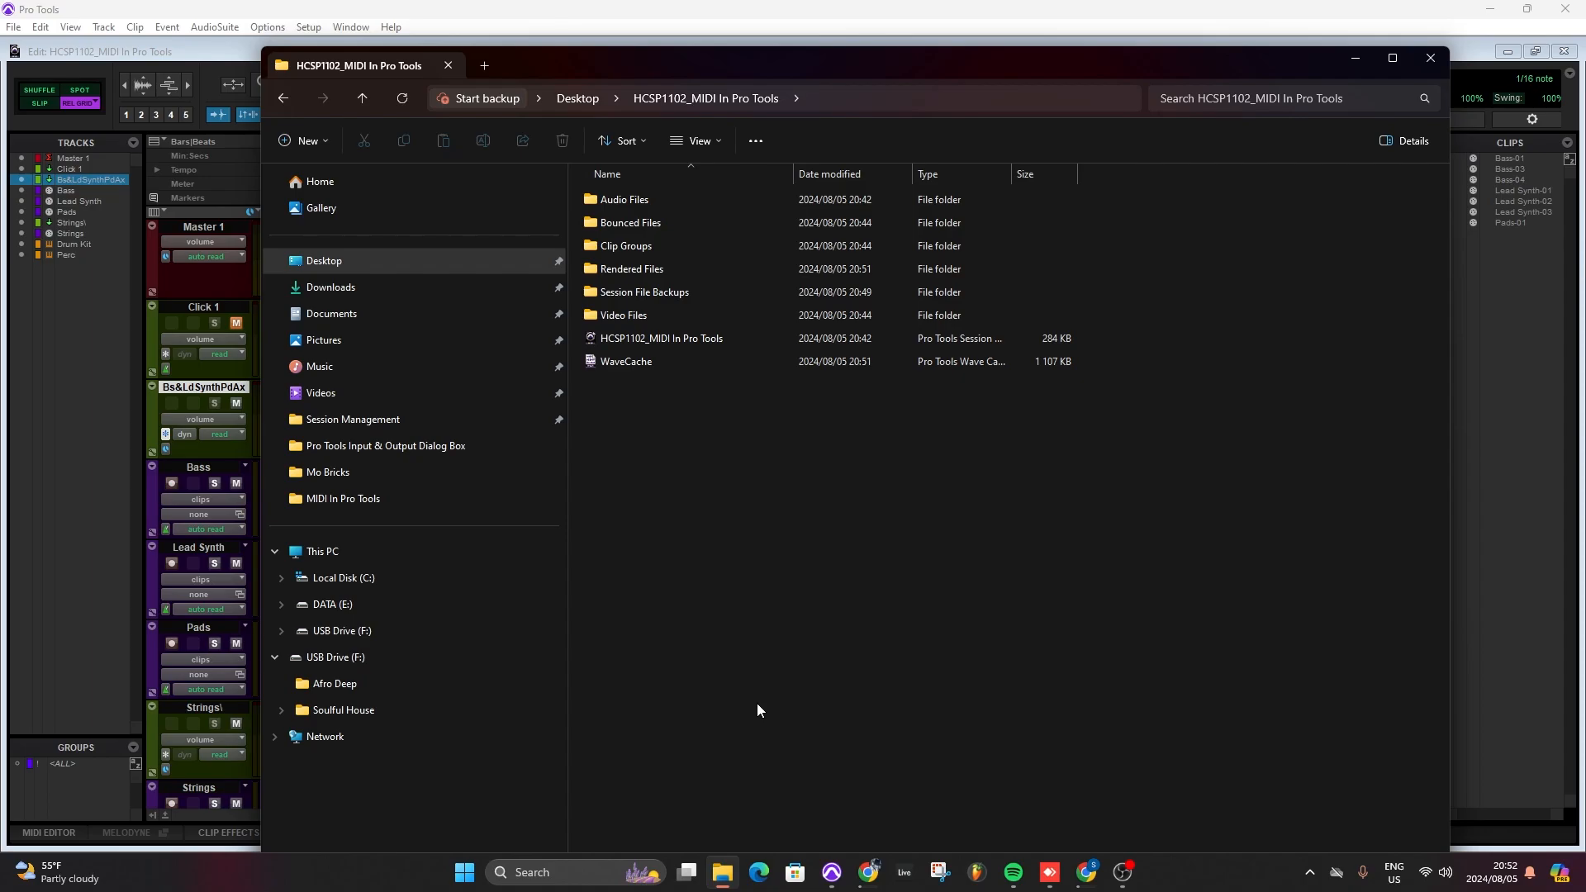
Go back to the Desktop to point out the session folder, reopen it and open its Rendered Files subfolder
{"action": "left_click", "coordinate": [286, 95]}
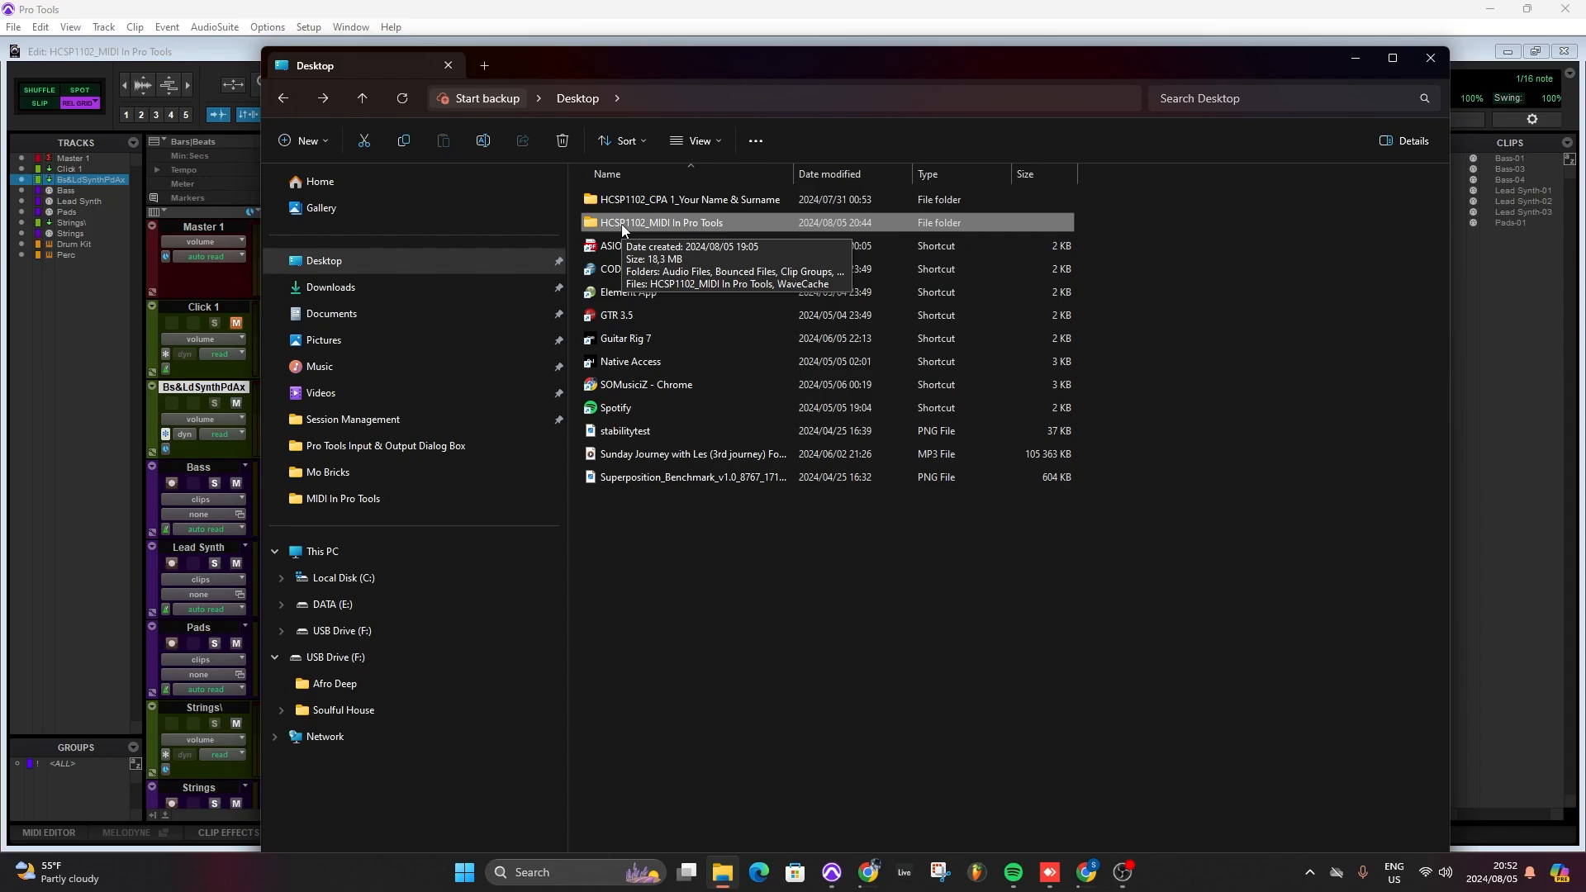
{"action": "mouse_move", "coordinate": [621, 225]}
{"action": "left_mouse_down"}
{"action": "mouse_move", "coordinate": [604, 225]}
{"action": "mouse_move", "coordinate": [624, 239]}
{"action": "left_mouse_up"}
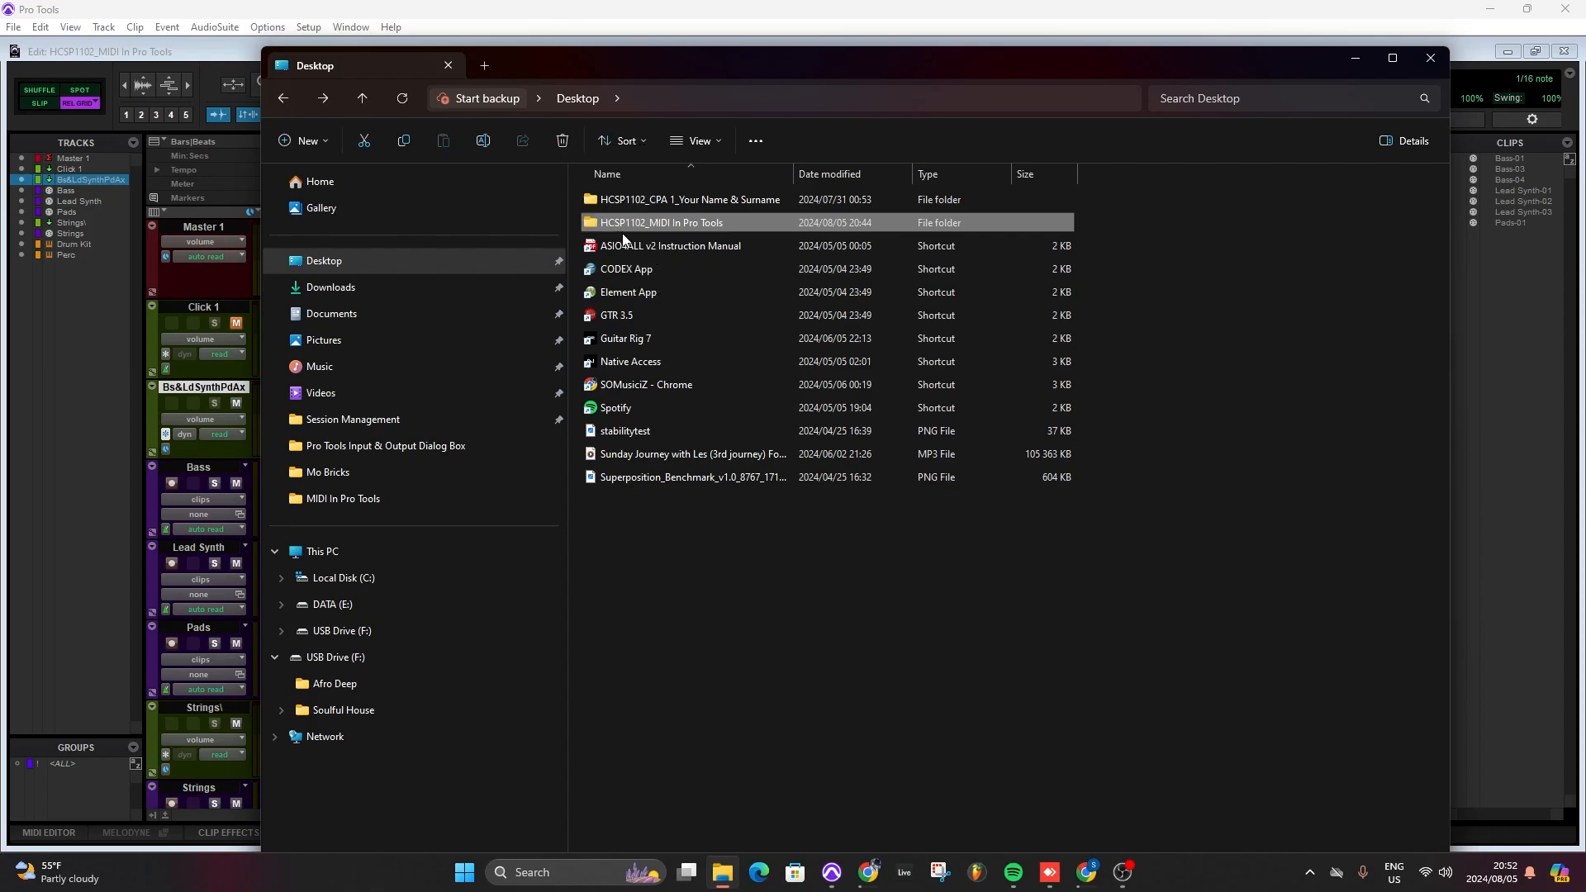
{"action": "double_click", "coordinate": [625, 226]}
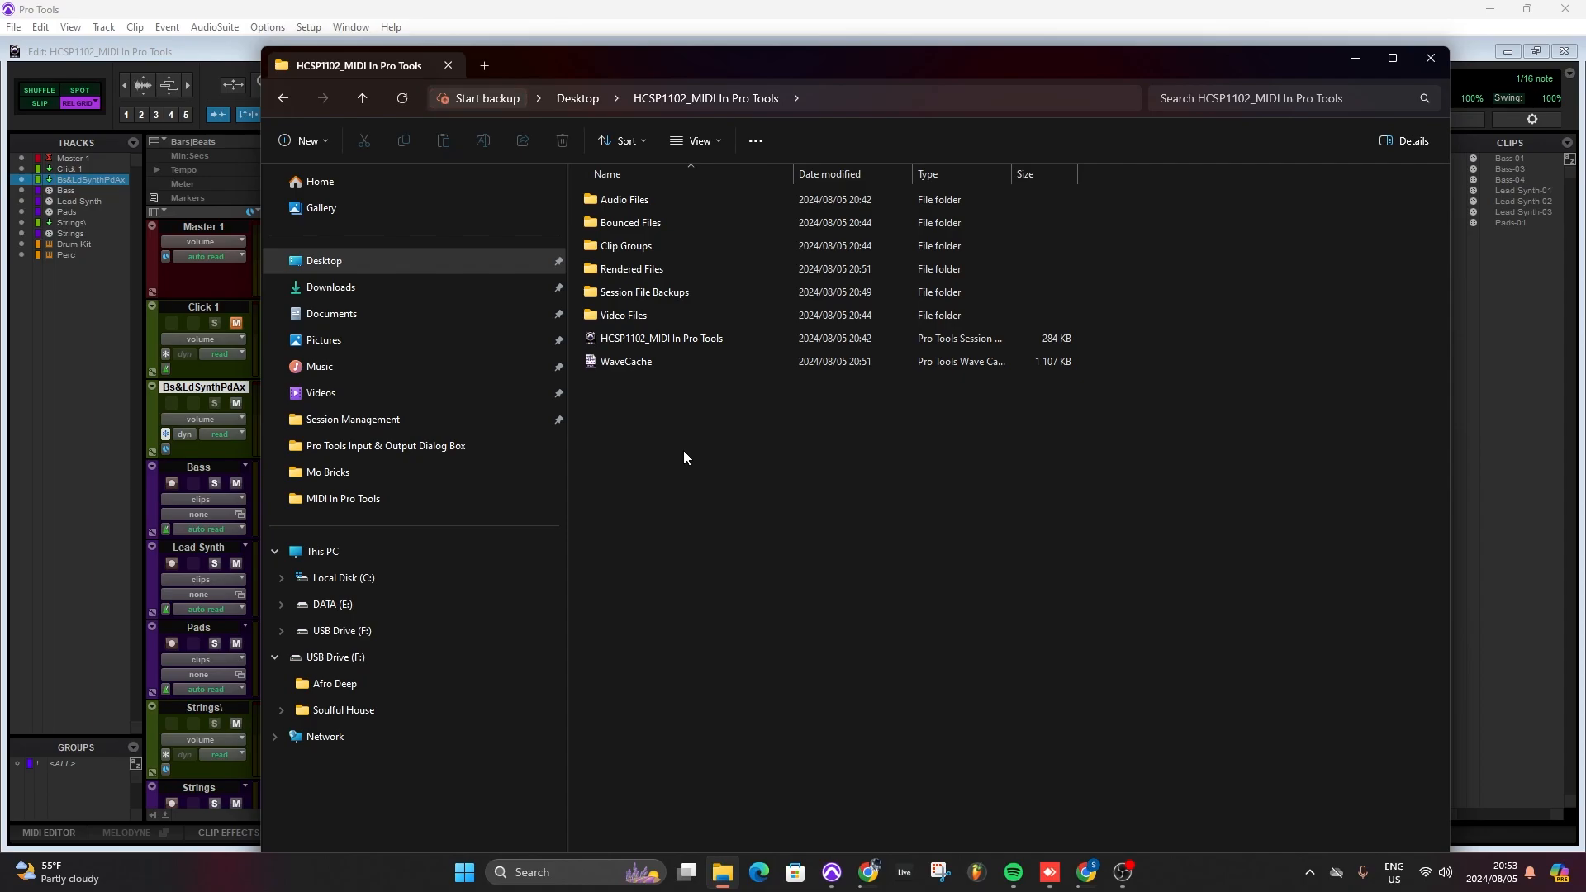
{"action": "left_click", "coordinate": [281, 97]}
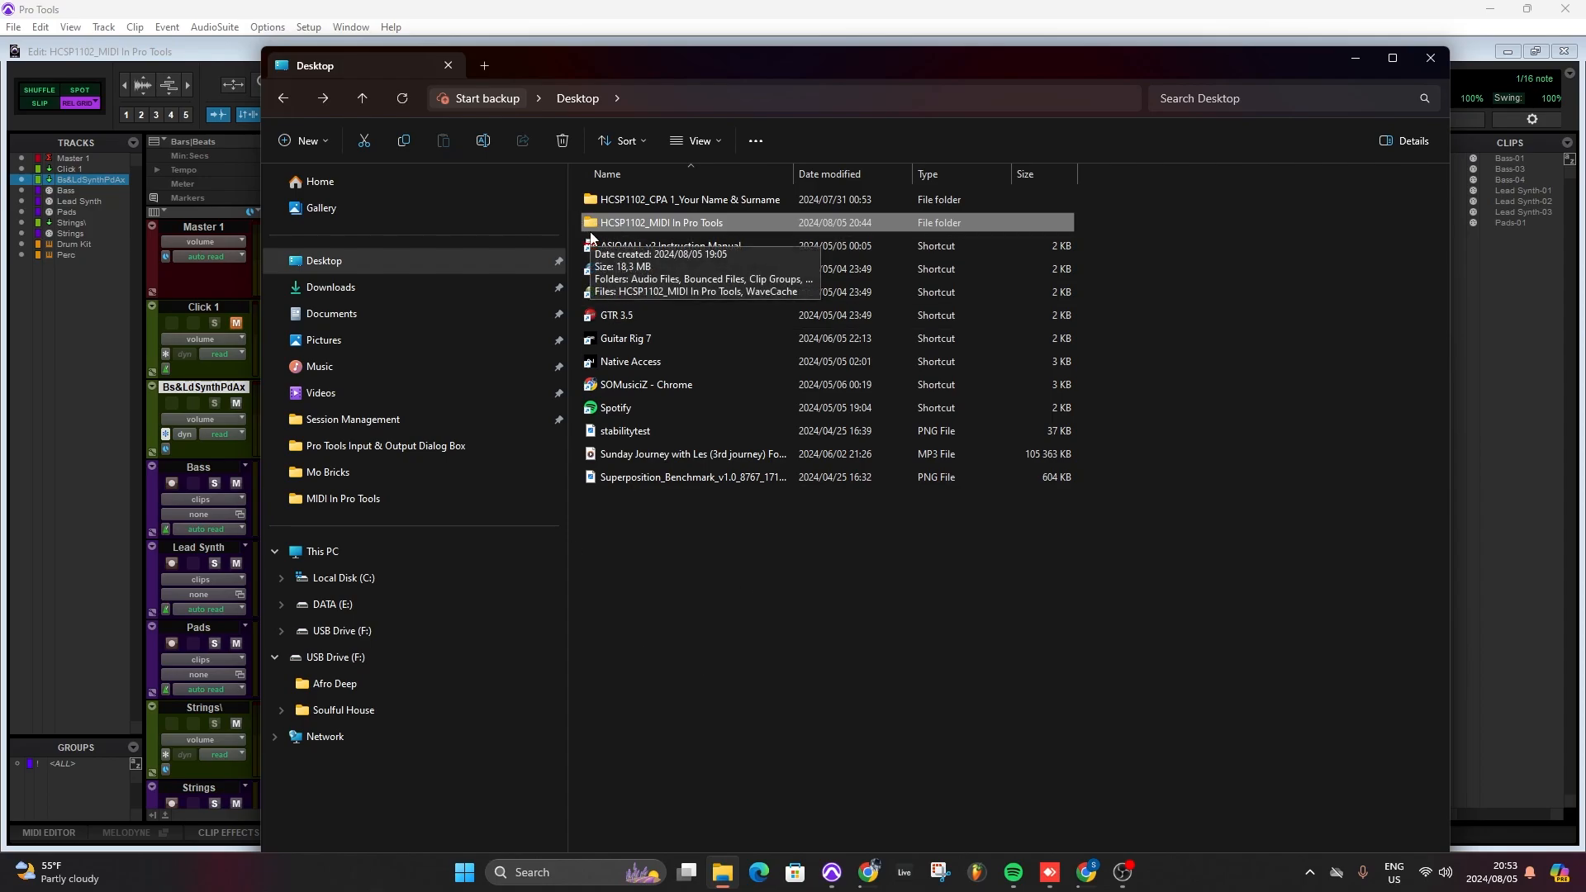
{"action": "left_click_drag", "start_coordinate": [593, 223], "coordinate": [614, 248]}
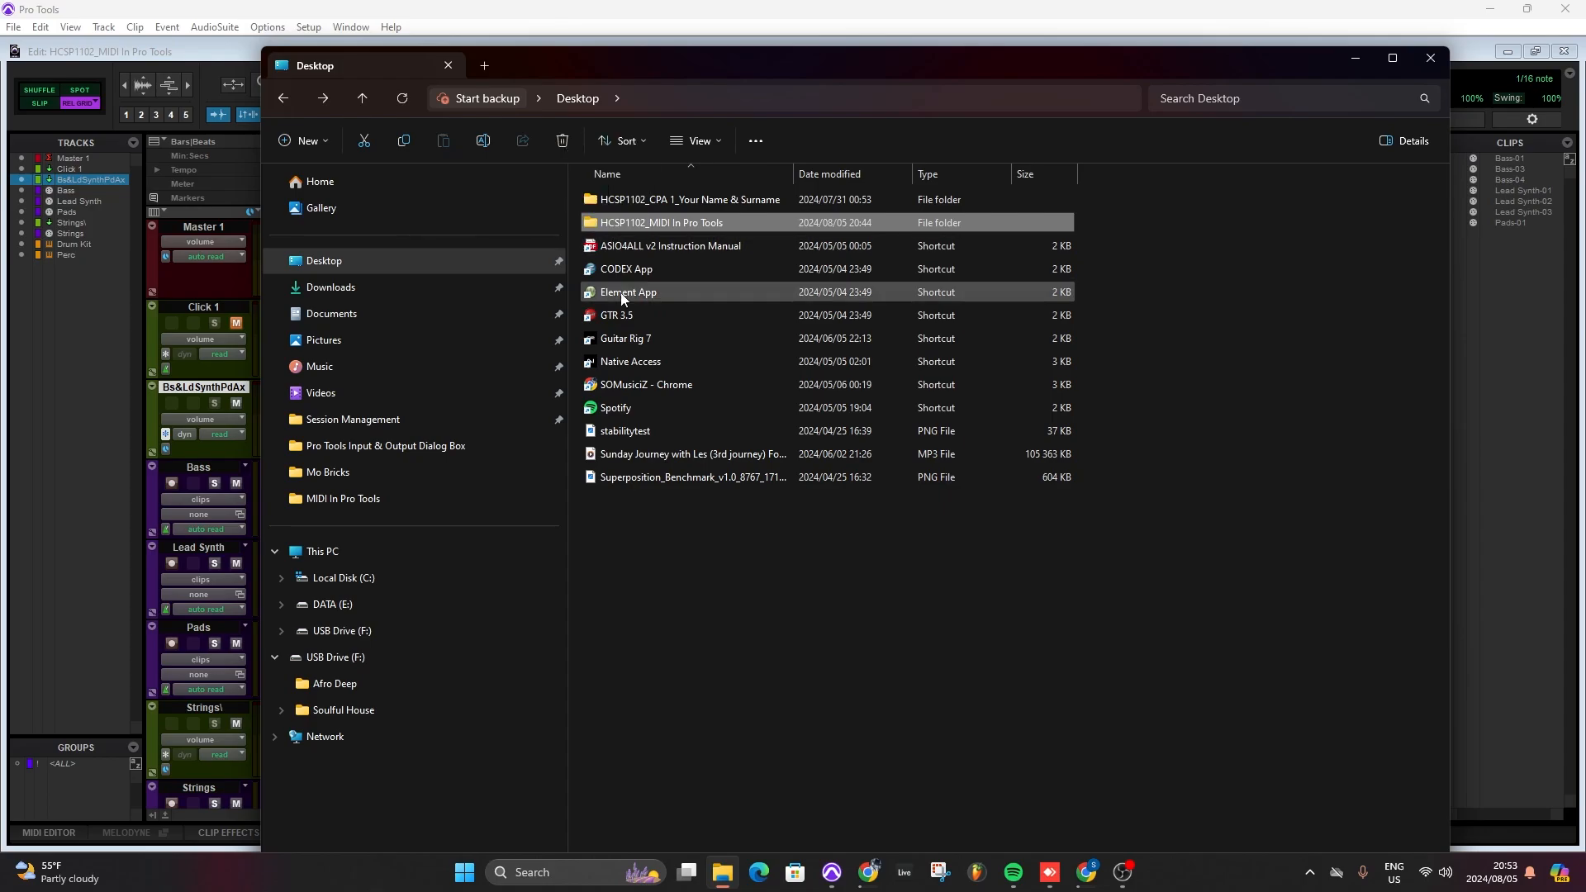
{"action": "double_click", "coordinate": [669, 221]}
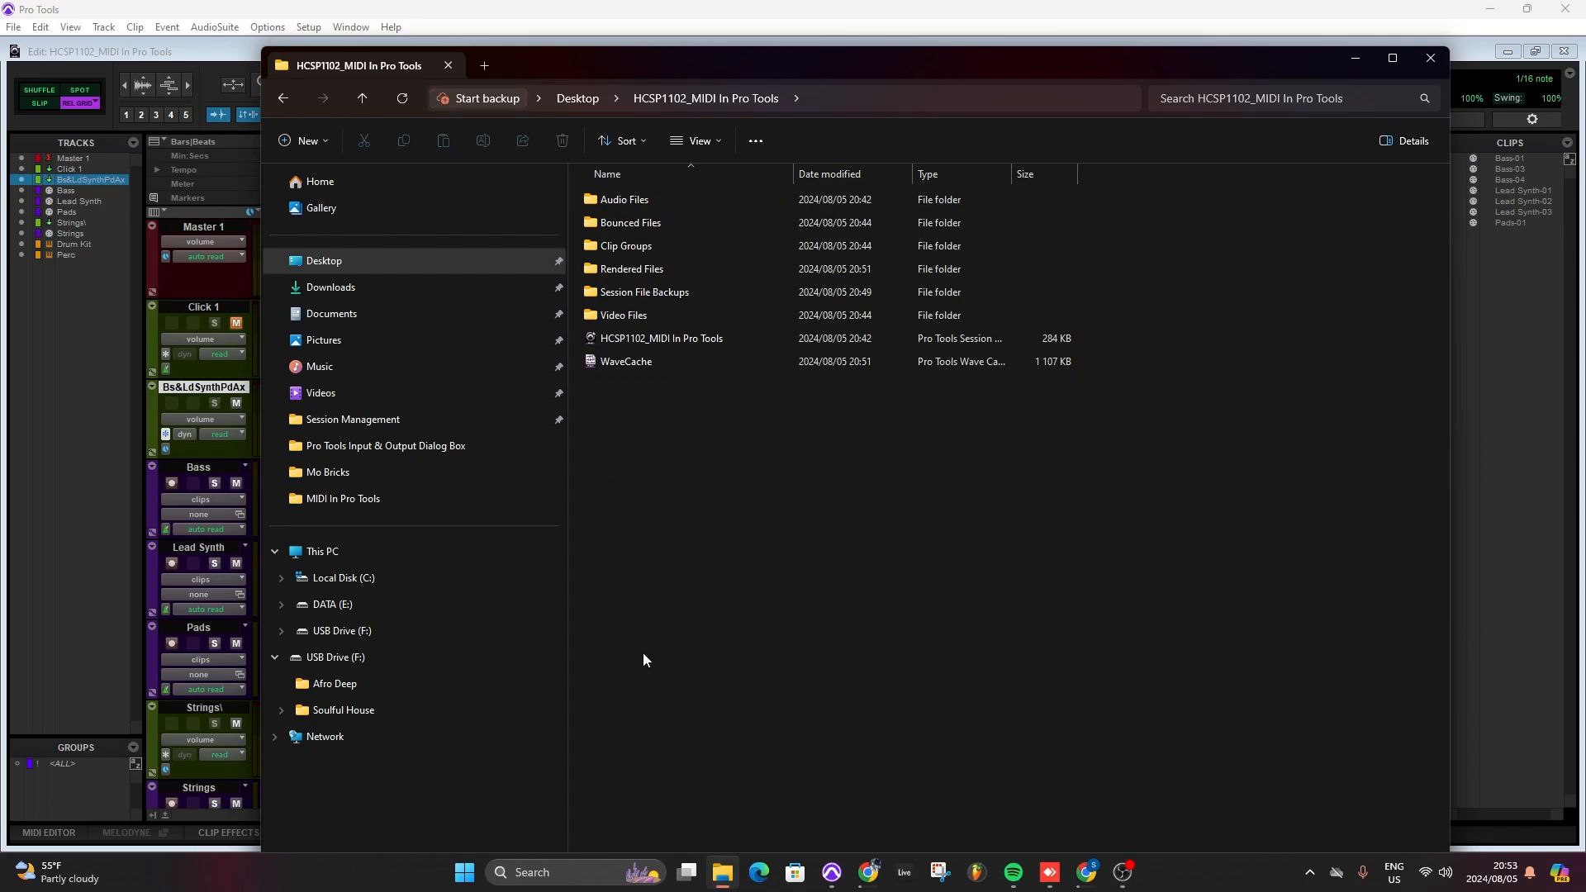
{"action": "double_click", "coordinate": [628, 269]}
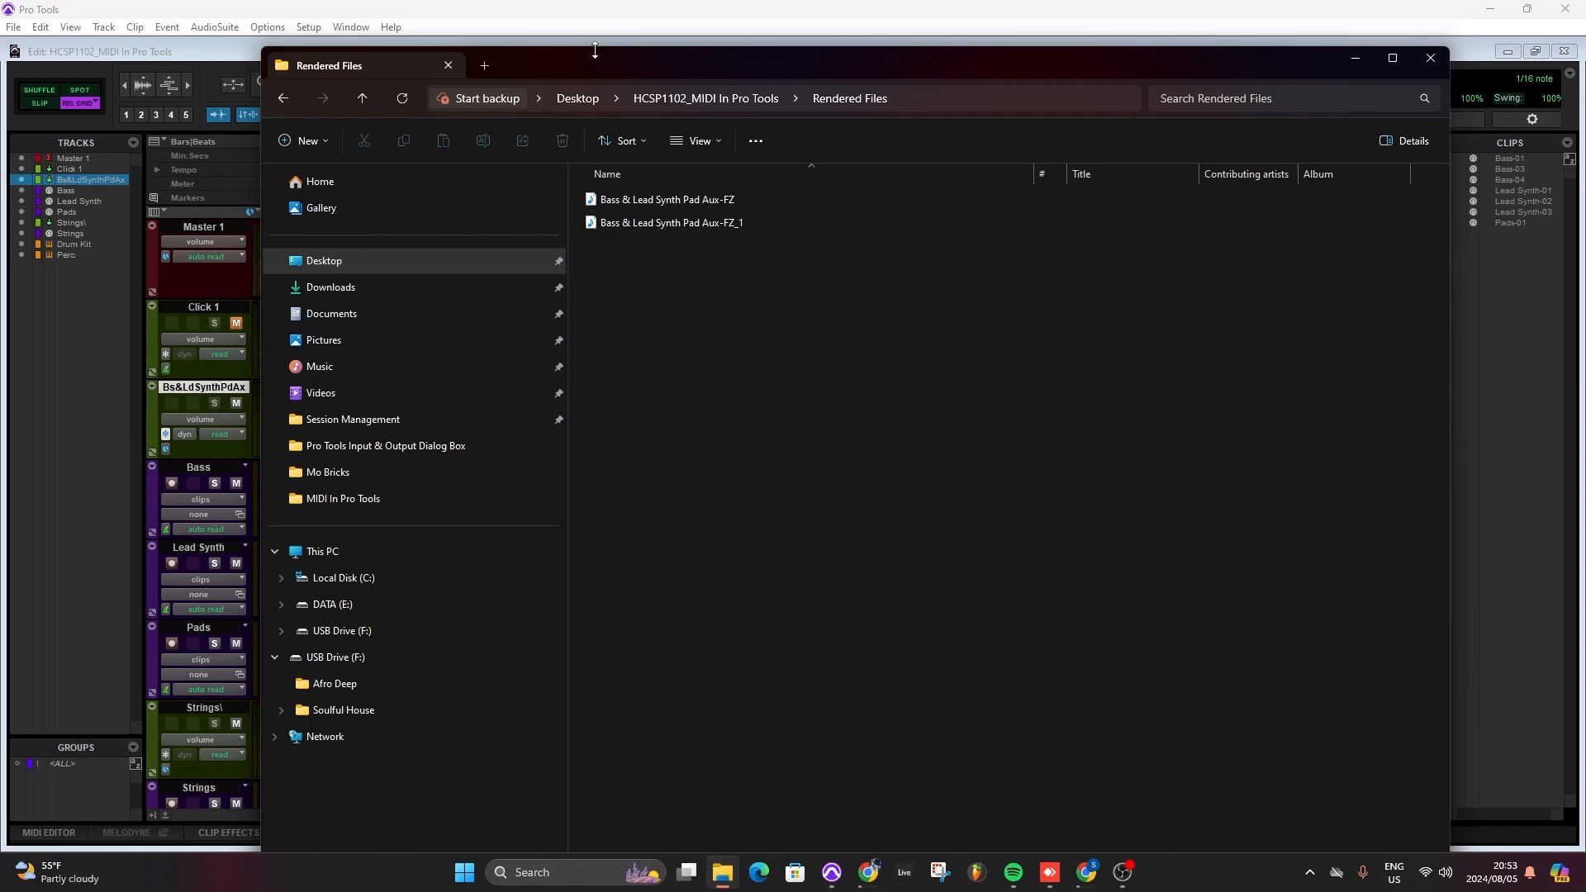
Examine the Bass & Lead Synth Pad Aux-FZ files in the Rendered Files folder and return to the Pro Tools session
{"action": "left_click_drag", "start_coordinate": [598, 61], "coordinate": [786, 72]}
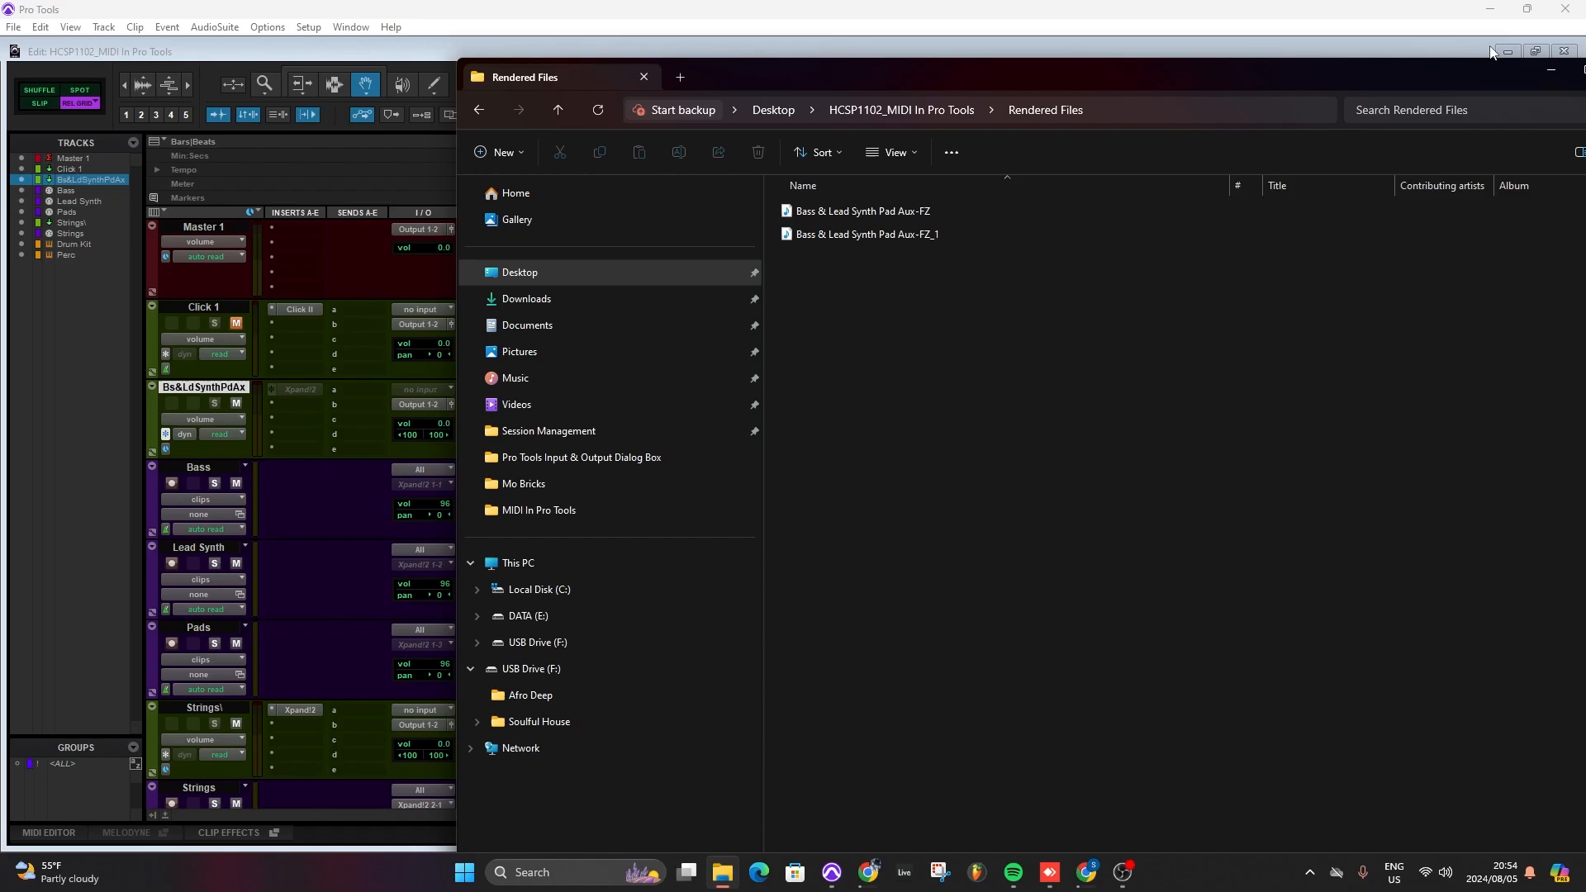
{"action": "left_click_drag", "start_coordinate": [1461, 81], "coordinate": [1313, 86]}
{"action": "left_click", "coordinate": [1401, 78]}
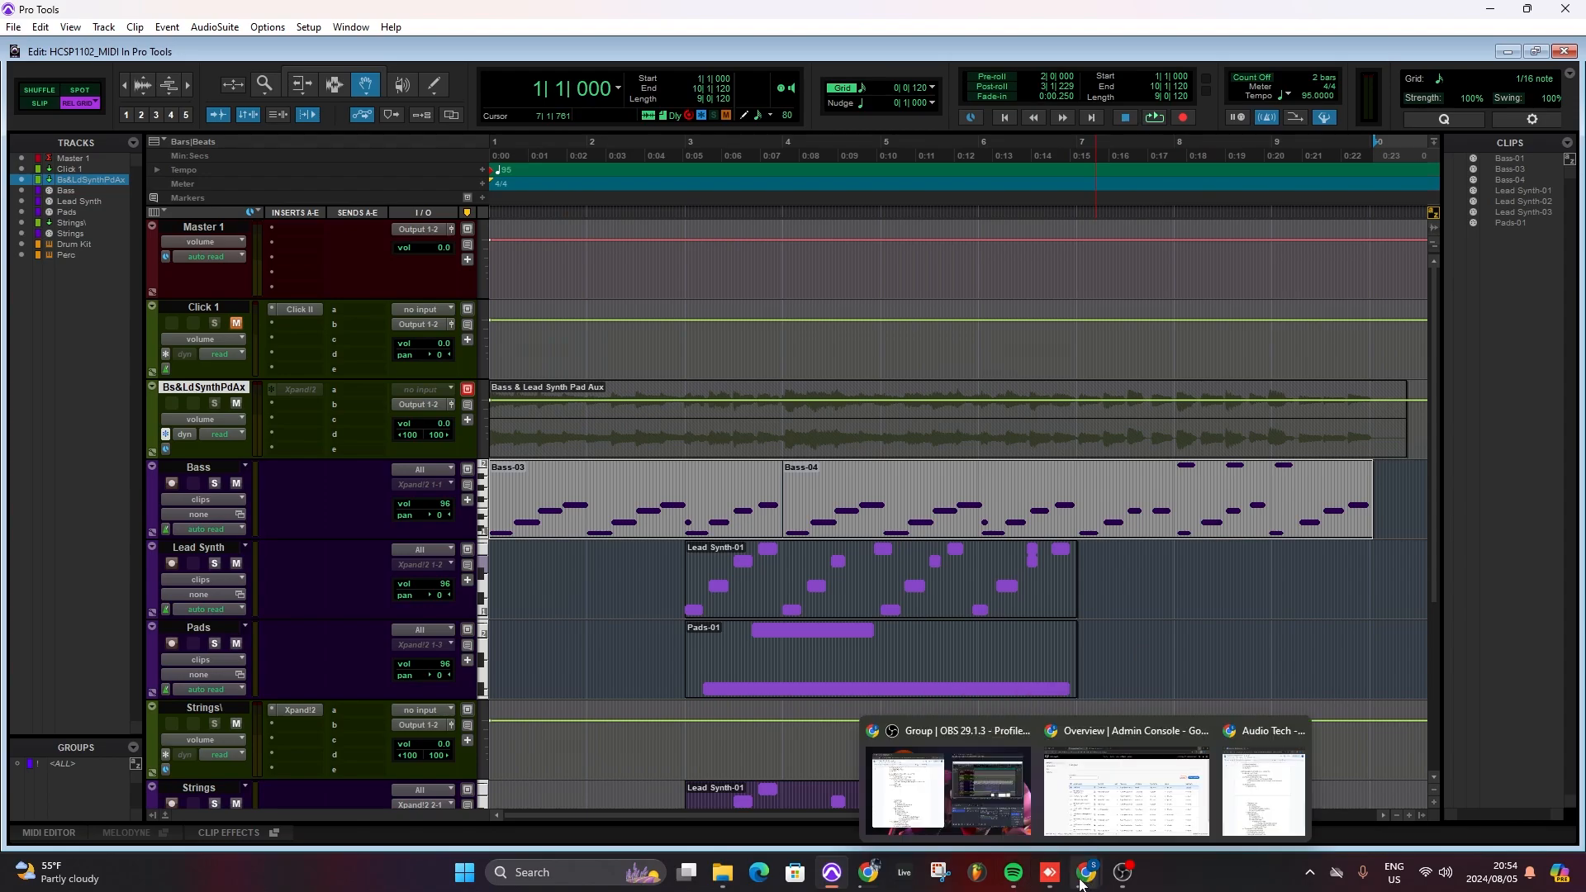
{"action": "left_click", "coordinate": [723, 872]}
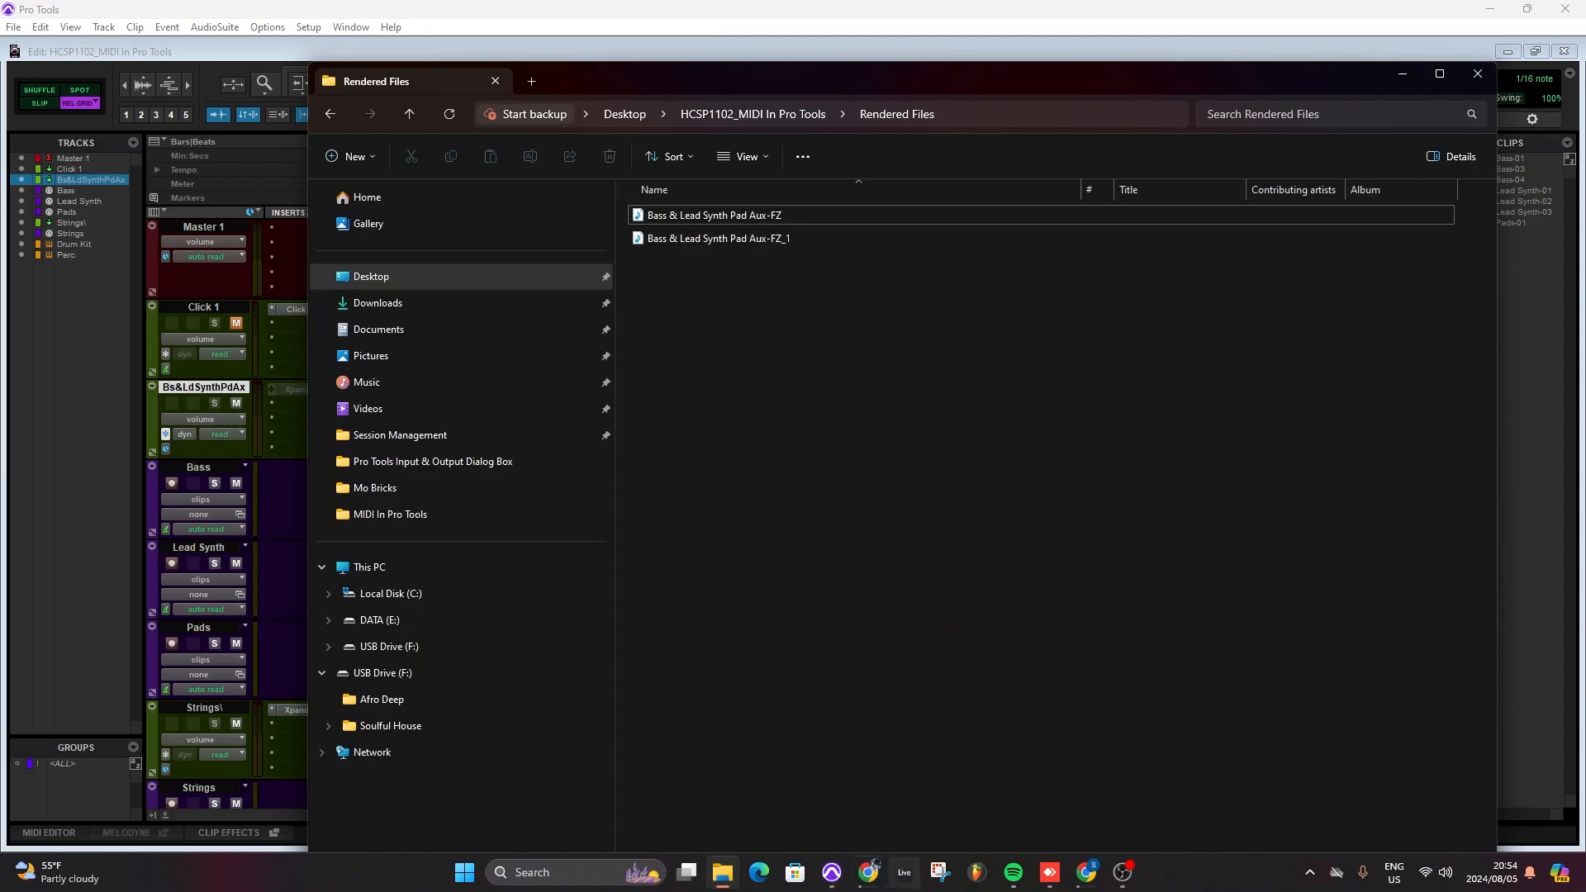
{"action": "left_click", "coordinate": [1400, 73]}
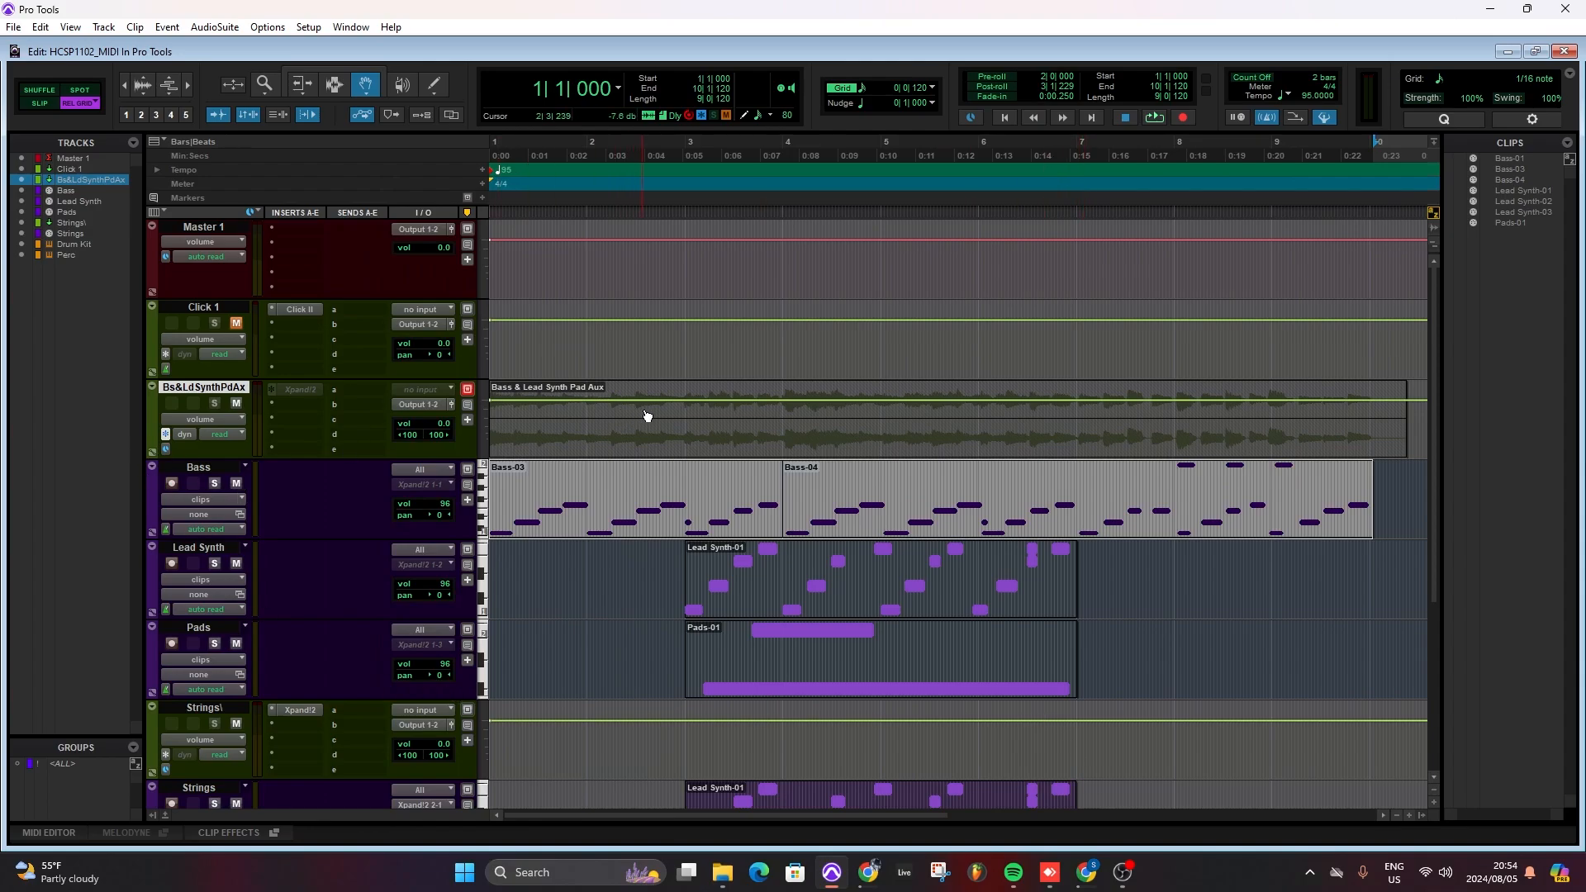
Unfreeze the Bass & Lead Synth Pad Aux track and check the Rendered Files folder in File Explorer again
{"action": "right_click", "coordinate": [199, 391]}
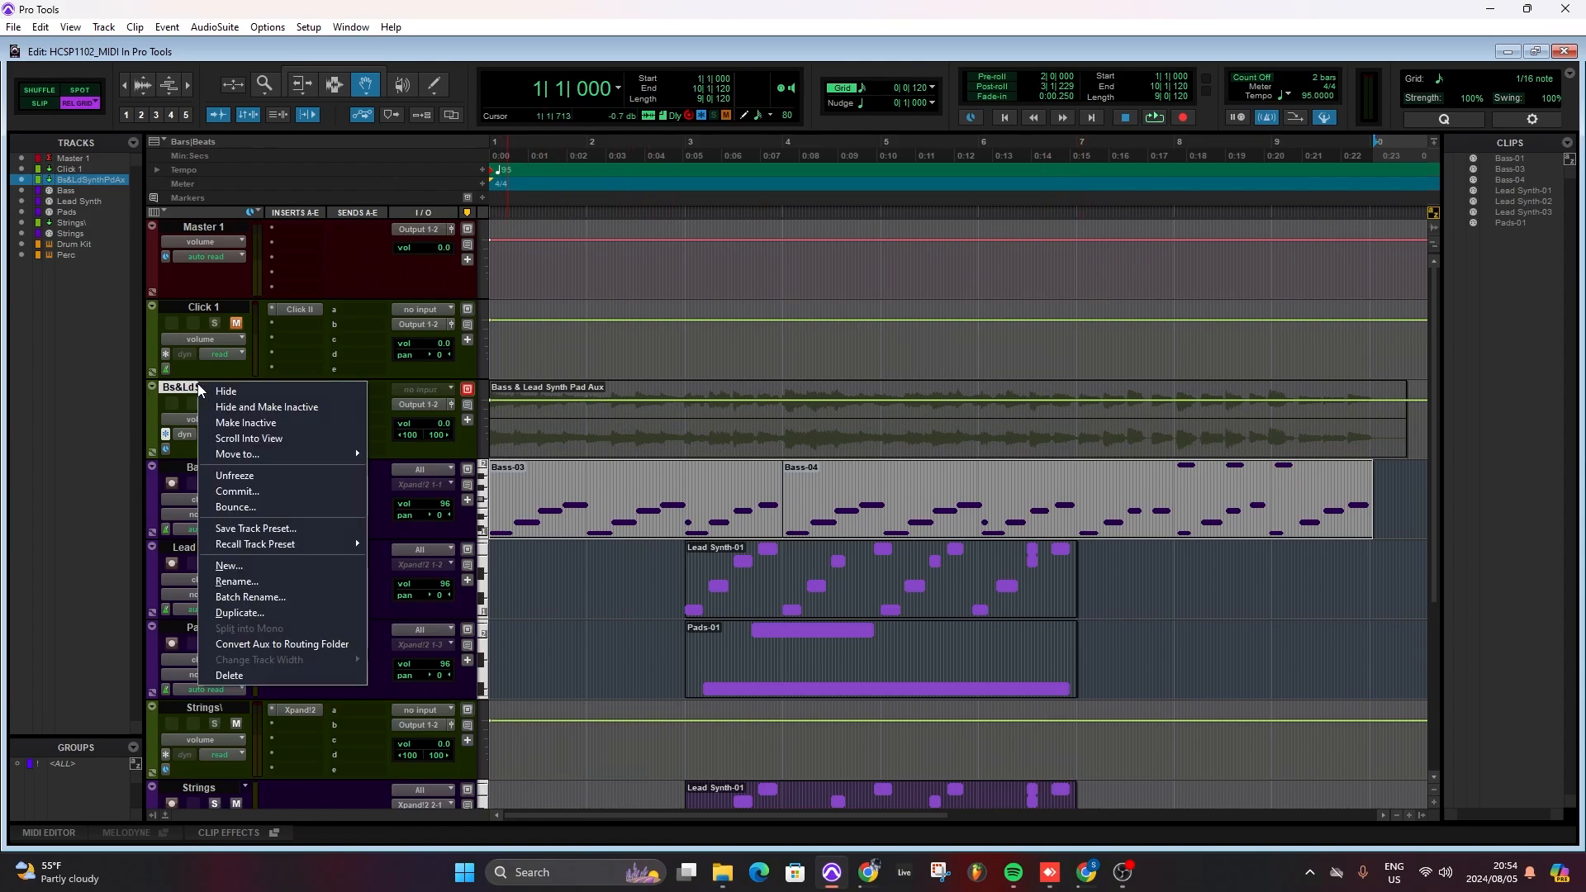
{"action": "left_click", "coordinate": [235, 476]}
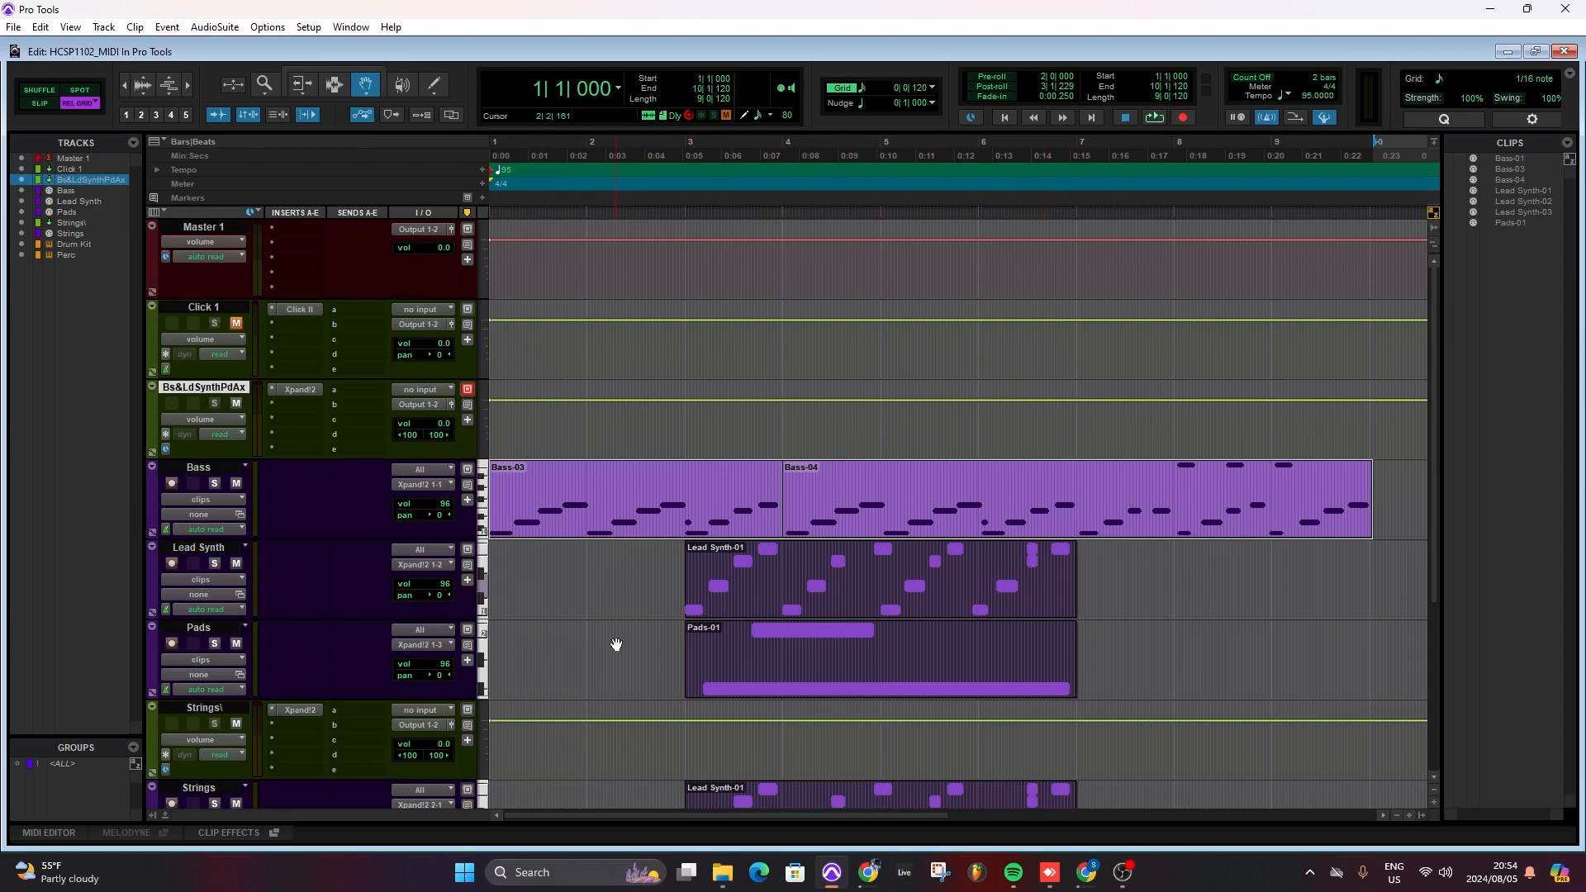
{"action": "left_click", "coordinate": [723, 872]}
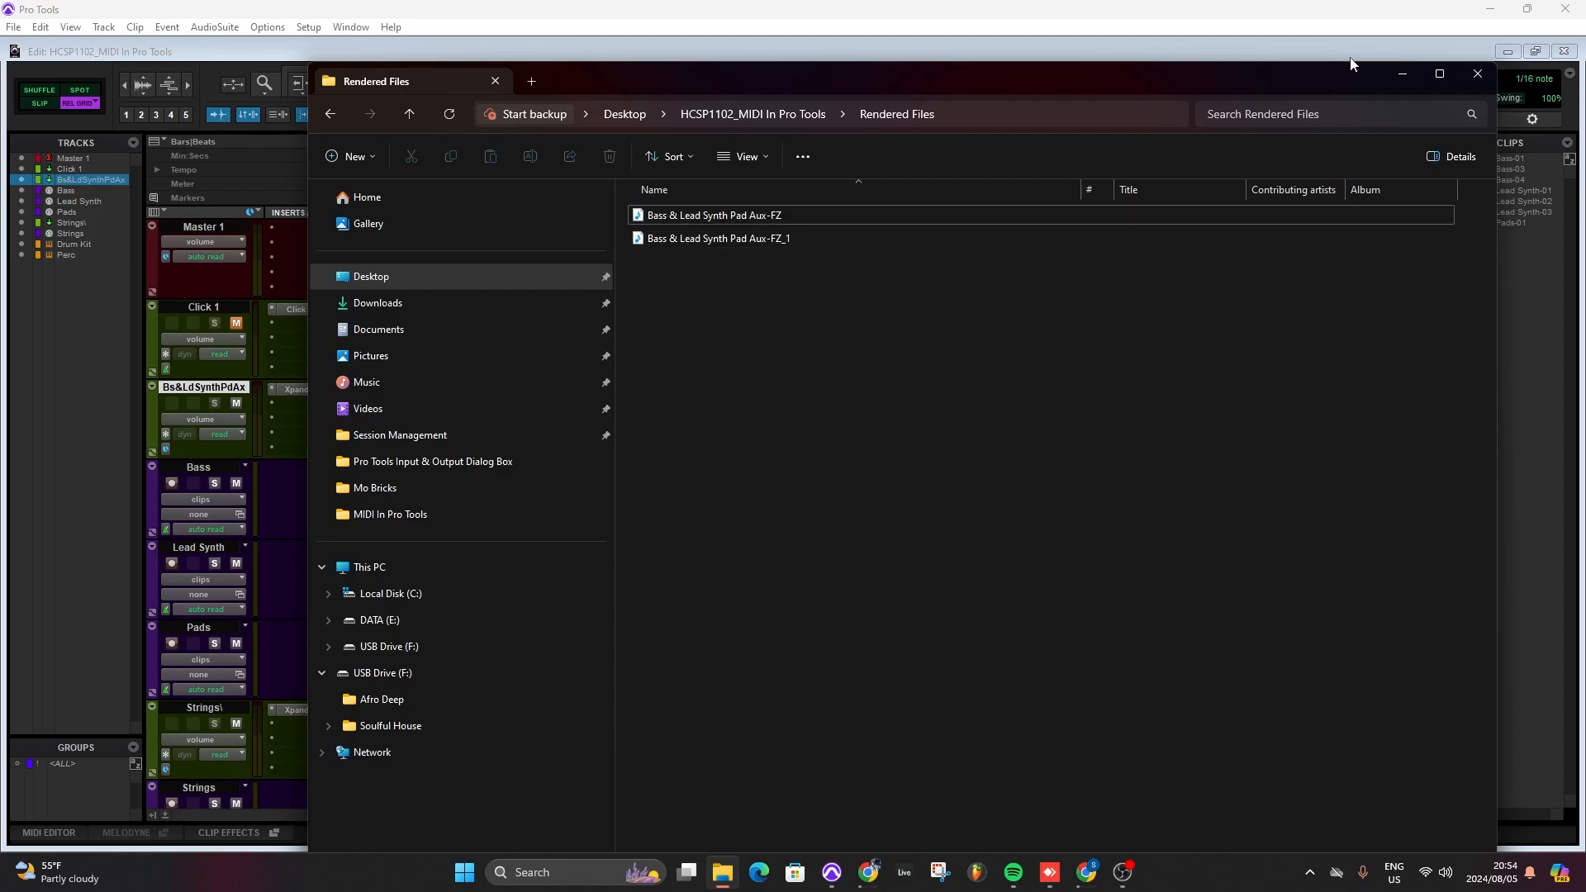
{"action": "left_click", "coordinate": [1400, 78]}
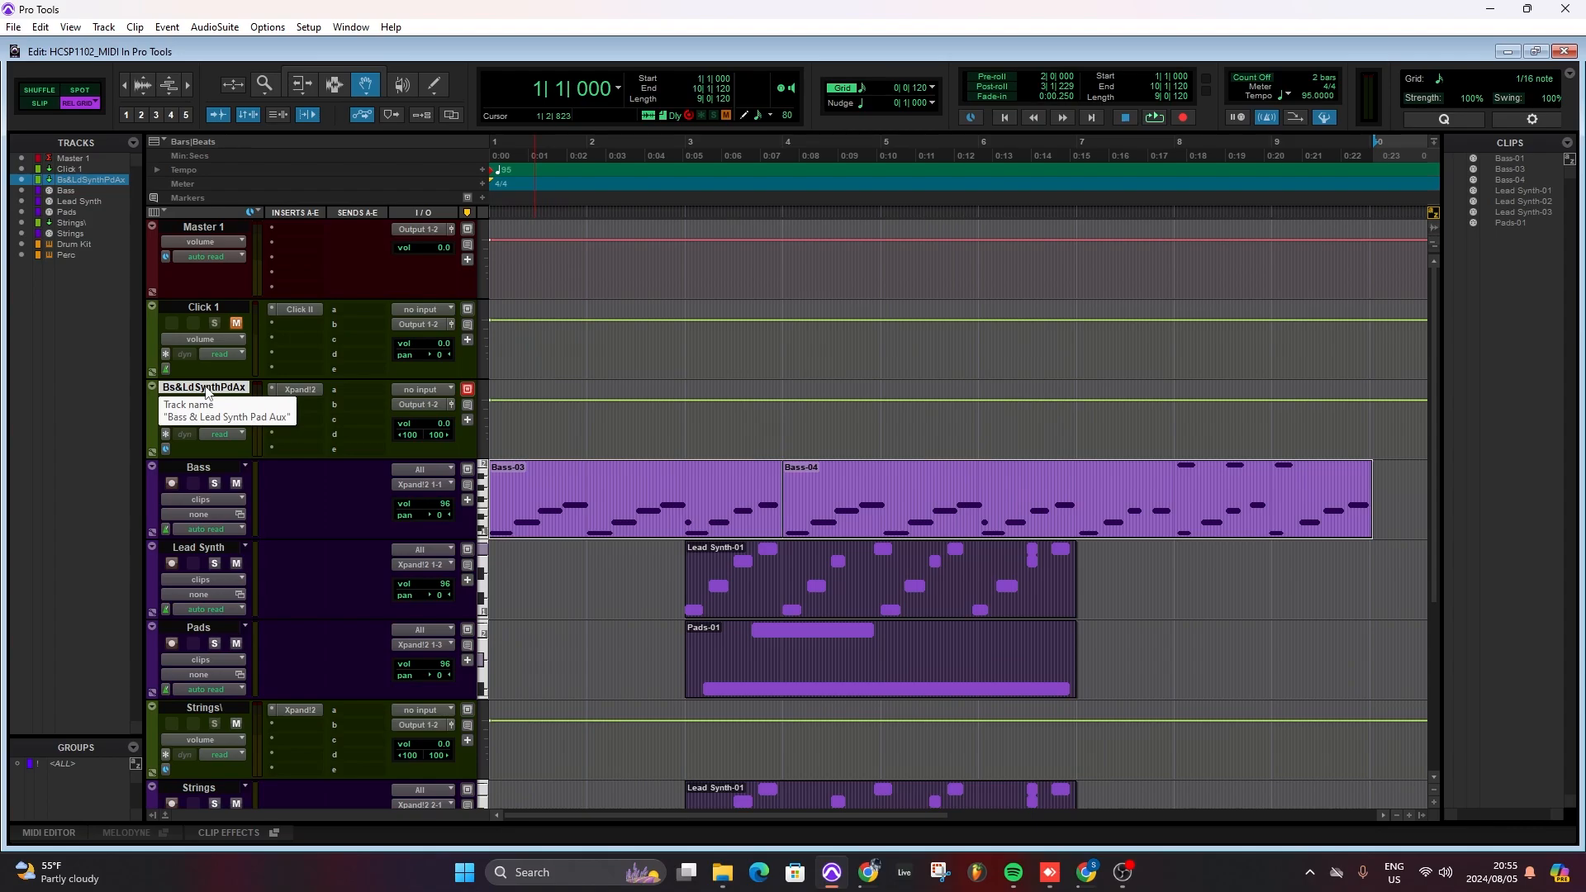
Examine the Commit Tracks options for the Bass track and cancel without committing
{"action": "left_click", "coordinate": [206, 470]}
{"action": "right_click", "coordinate": [207, 472]}
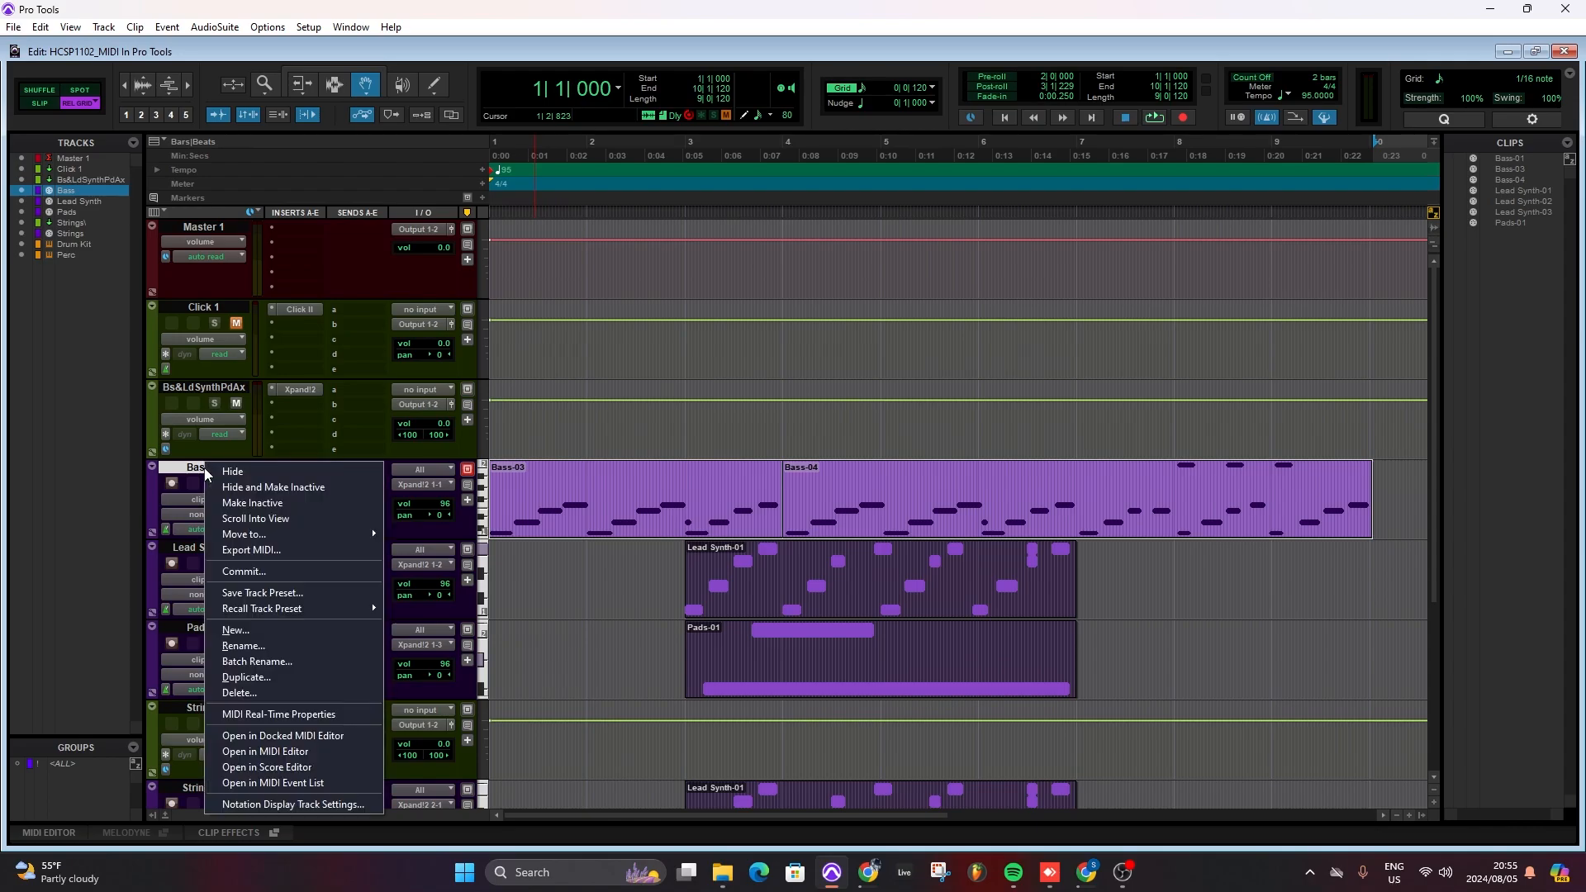
{"action": "left_click", "coordinate": [252, 573]}
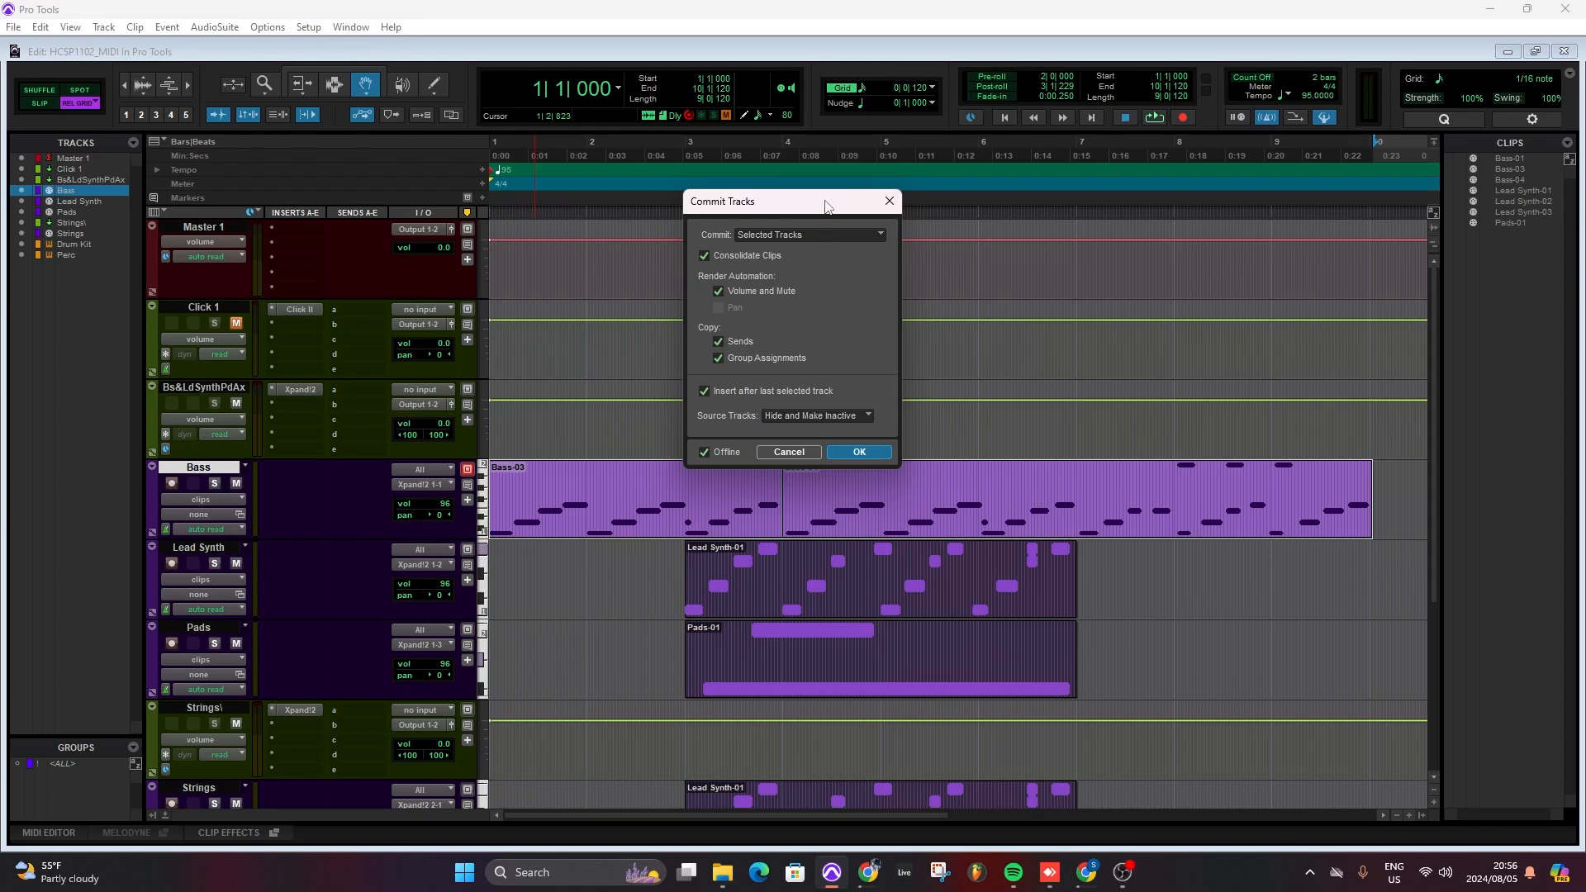
{"action": "mouse_move", "coordinate": [826, 206]}
{"action": "left_mouse_down"}
{"action": "mouse_move", "coordinate": [864, 205]}
{"action": "mouse_move", "coordinate": [842, 204]}
{"action": "left_mouse_up"}
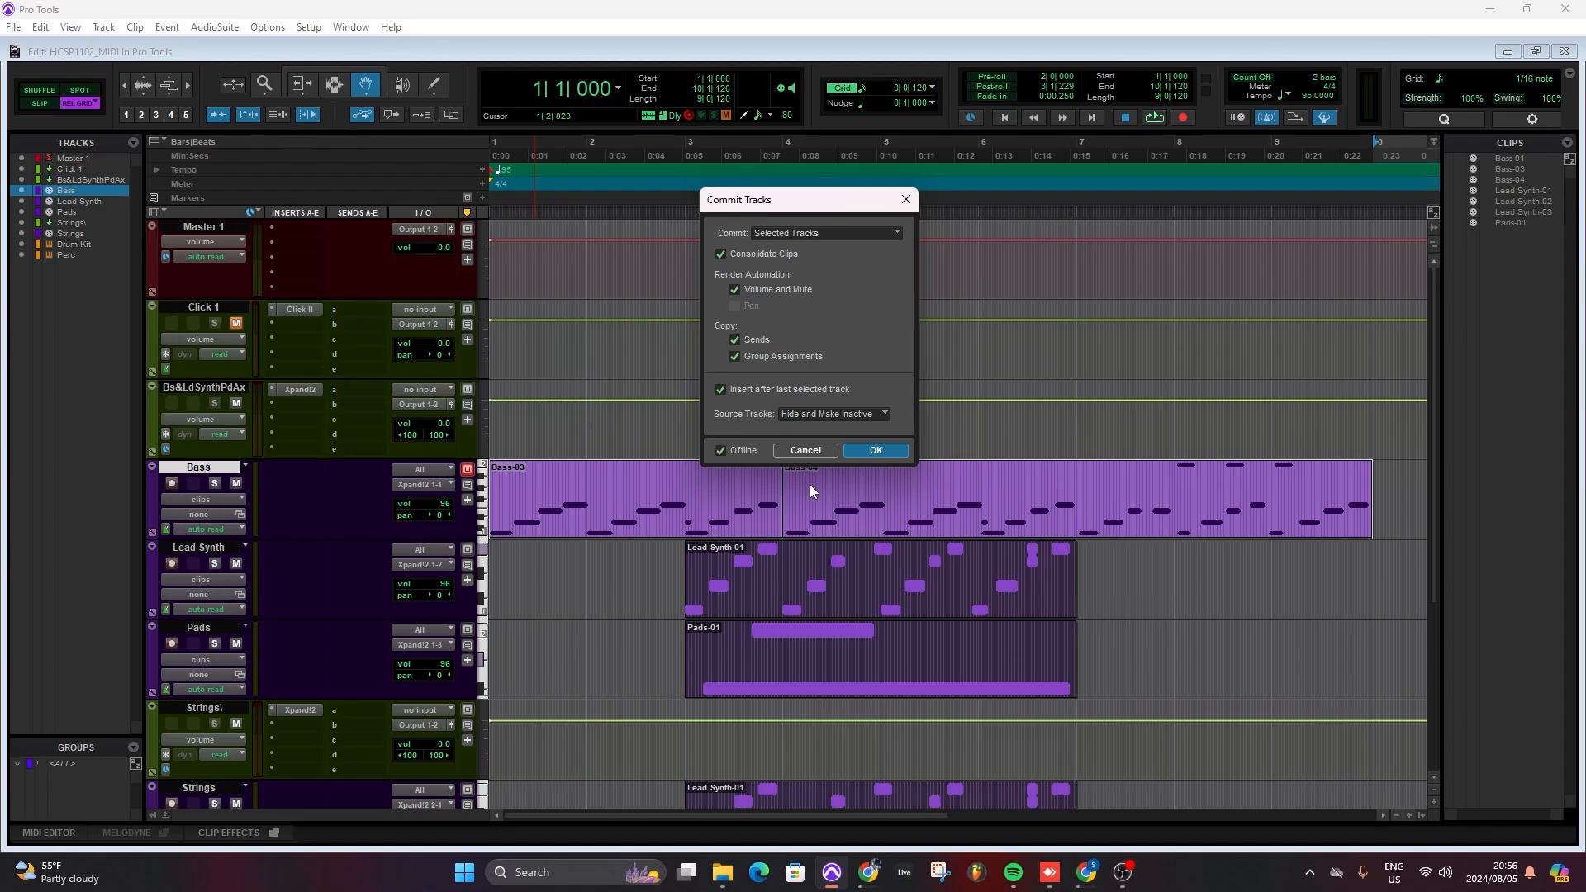
{"action": "left_click", "coordinate": [866, 232]}
{"action": "left_click", "coordinate": [886, 255]}
{"action": "left_click", "coordinate": [803, 450]}
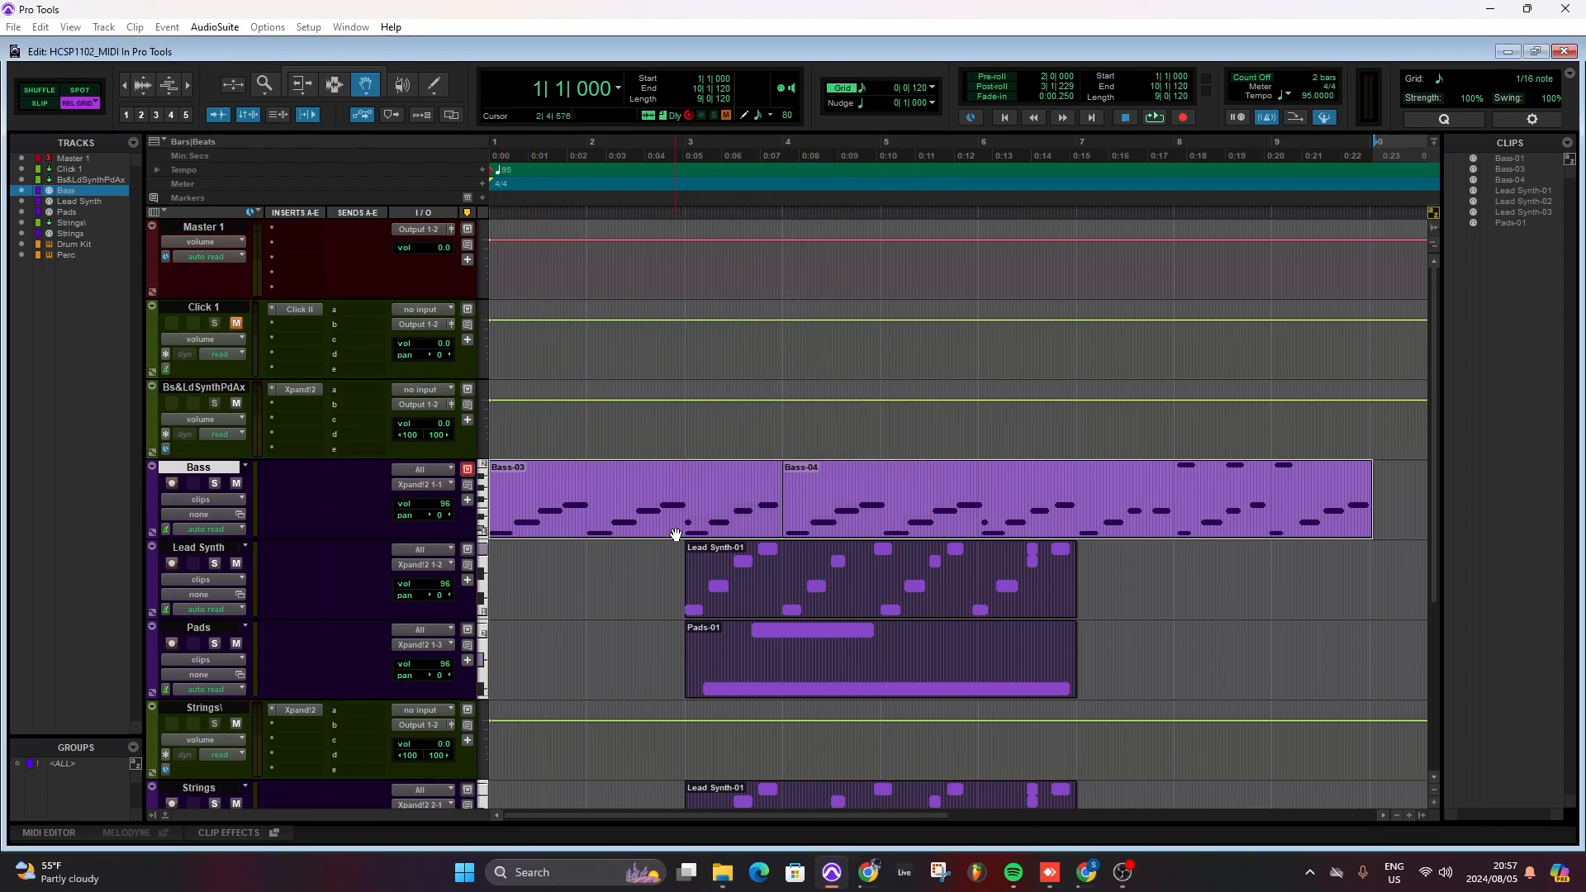
Commit the selected Bass track offline with Consolidate Clips, Volume and Mute rendering, and insertion after the last selected track
{"action": "right_click", "coordinate": [199, 473]}
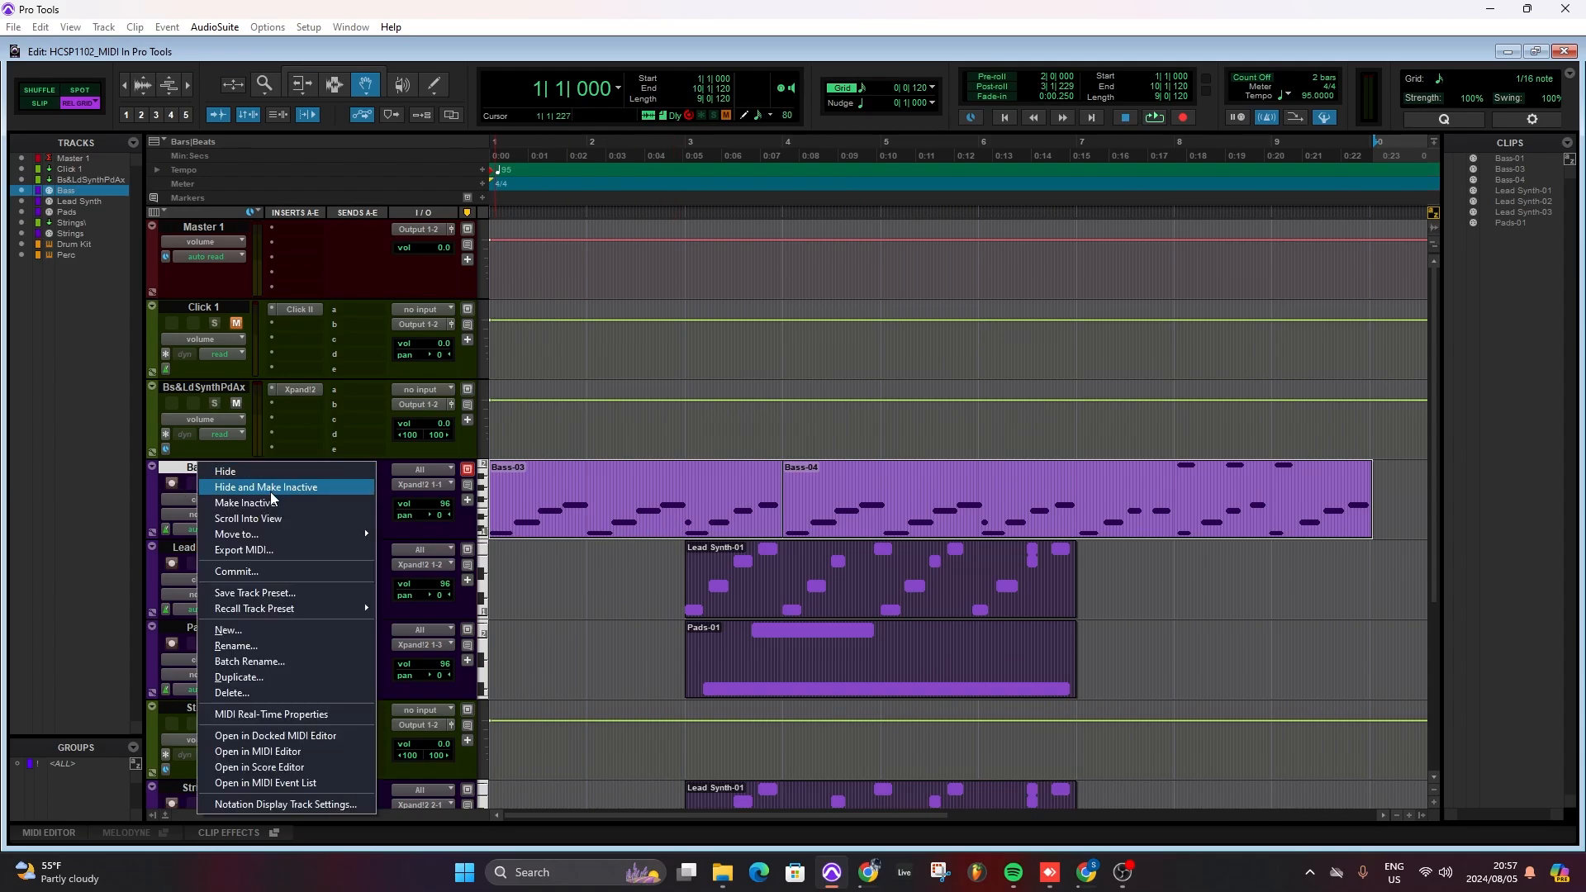
{"action": "left_click", "coordinate": [267, 570]}
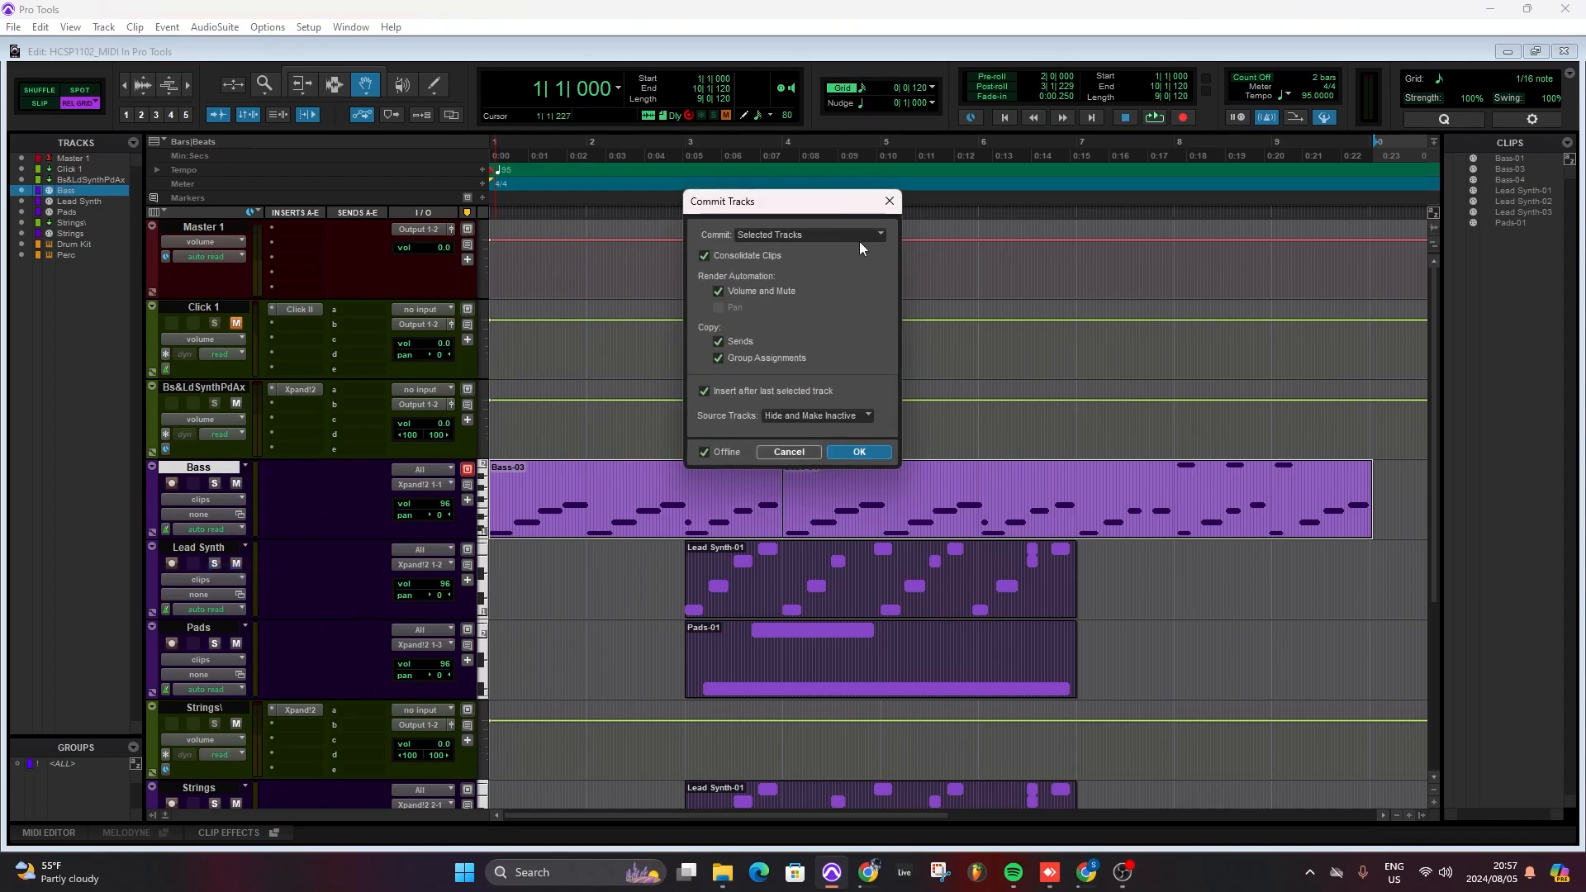
{"action": "left_click", "coordinate": [871, 452]}
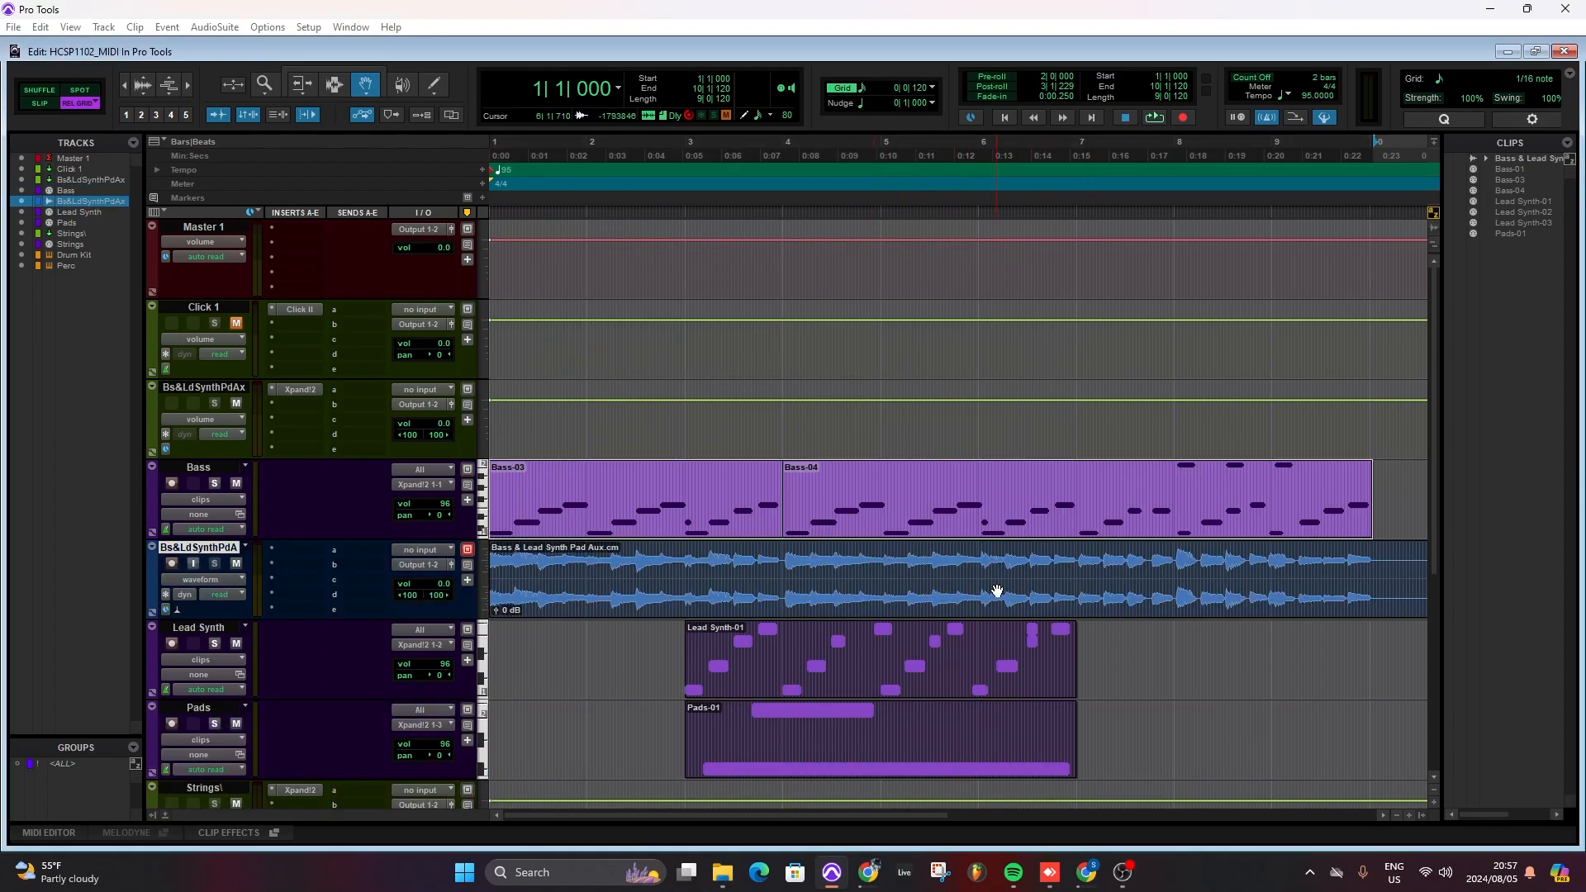
Select the Lead Synth-01 clip on the Lead Synth track
{"action": "scroll", "coordinate": [997, 590], "scroll_direction": "down", "scroll_amount": 3}
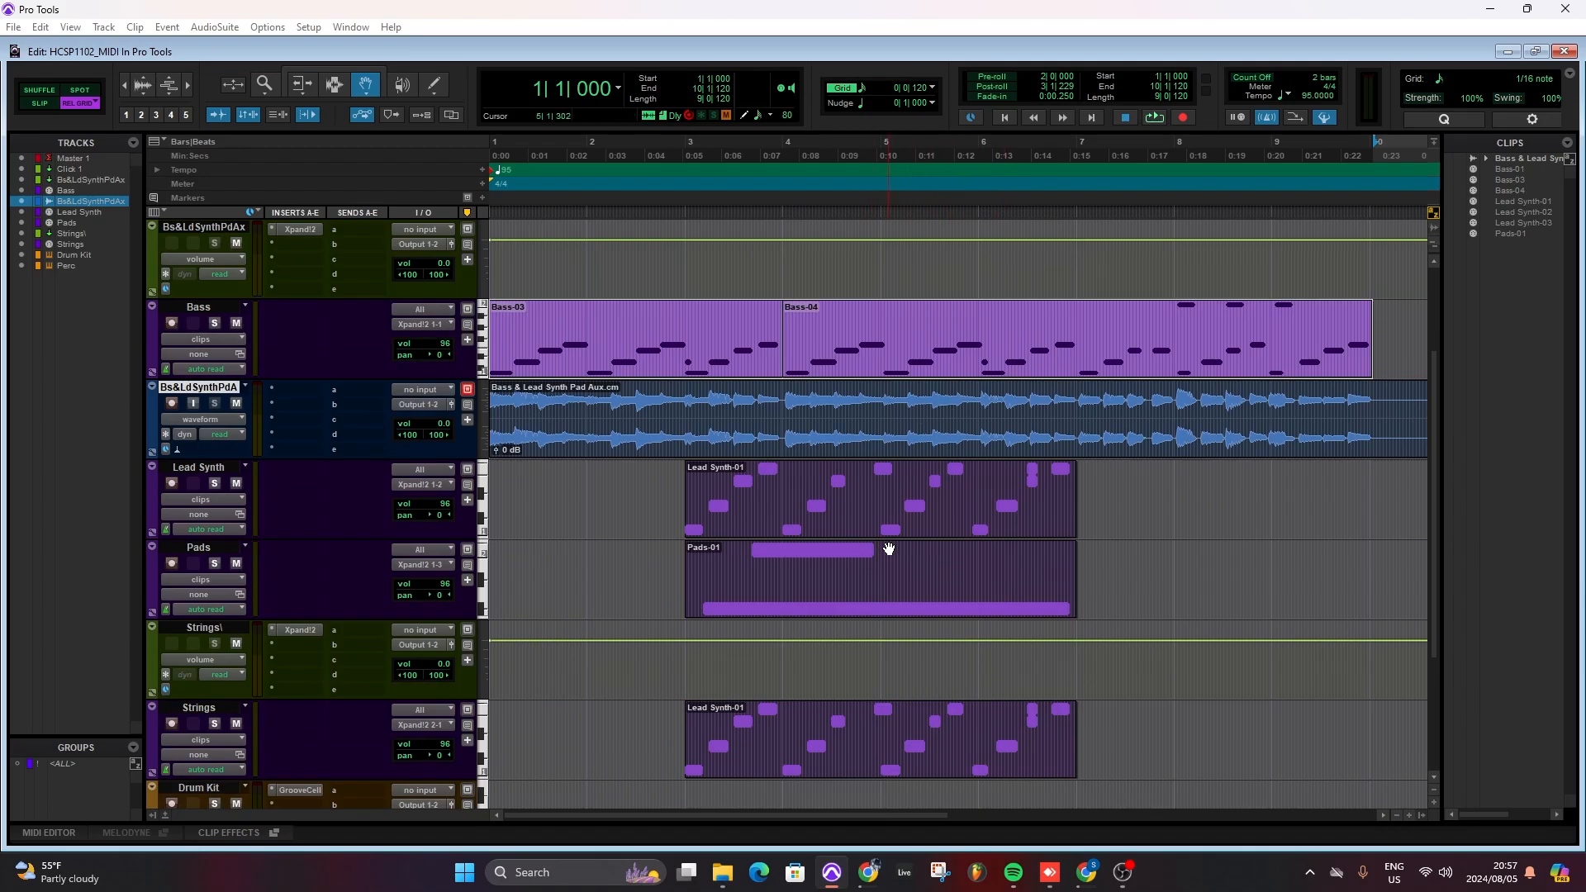
{"action": "left_click", "coordinate": [908, 522]}
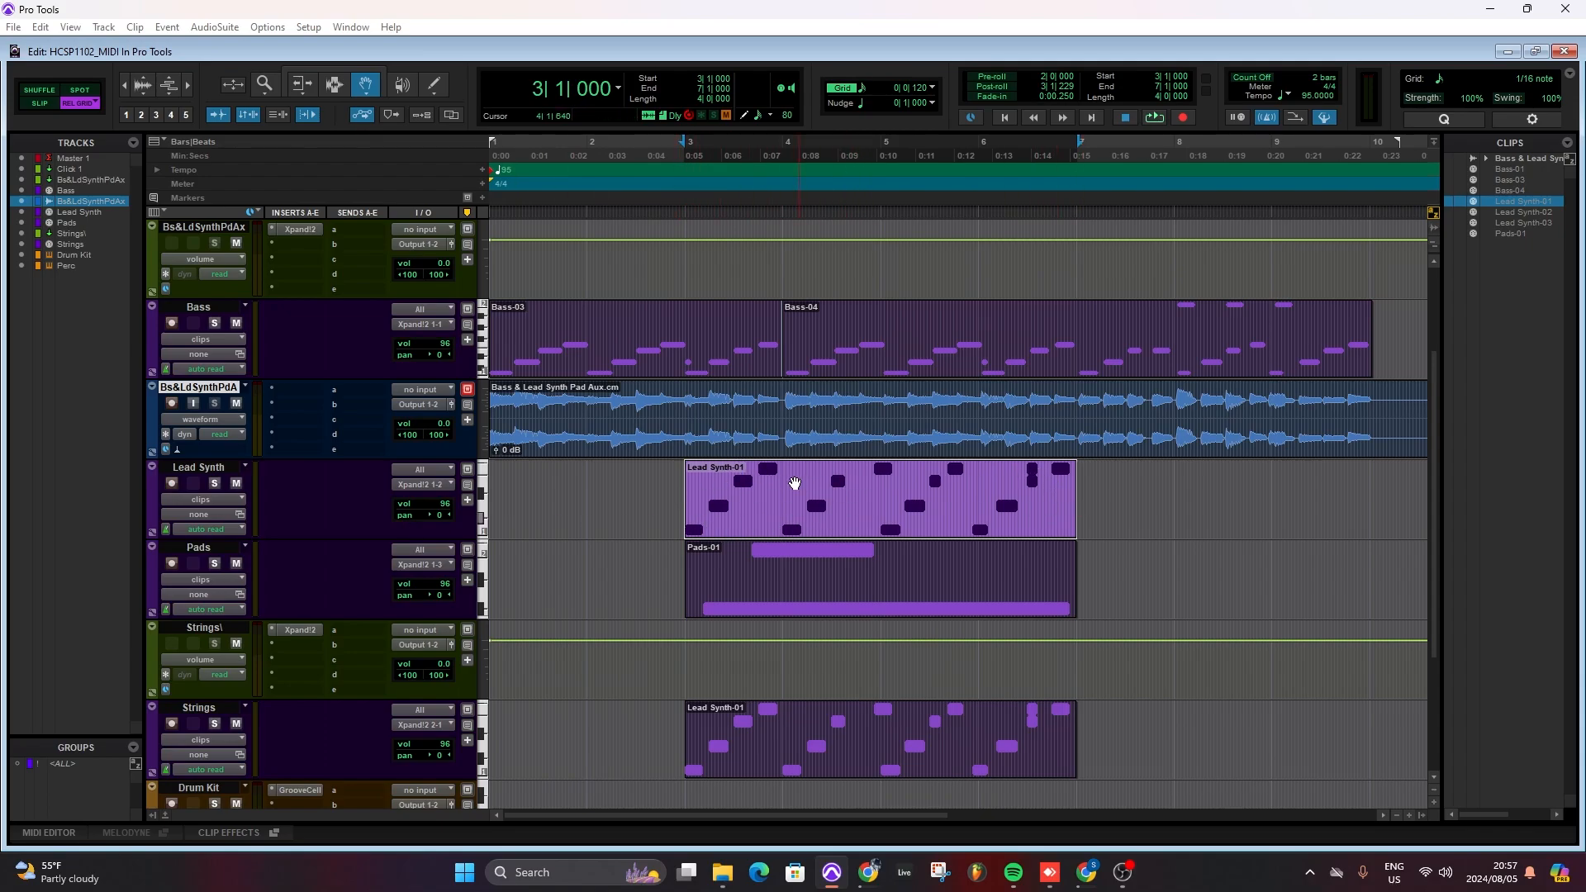
Commit only the current edit selection of the Lead Synth track offline, consolidating clips and inserting the result after that track
{"action": "right_click", "coordinate": [204, 471]}
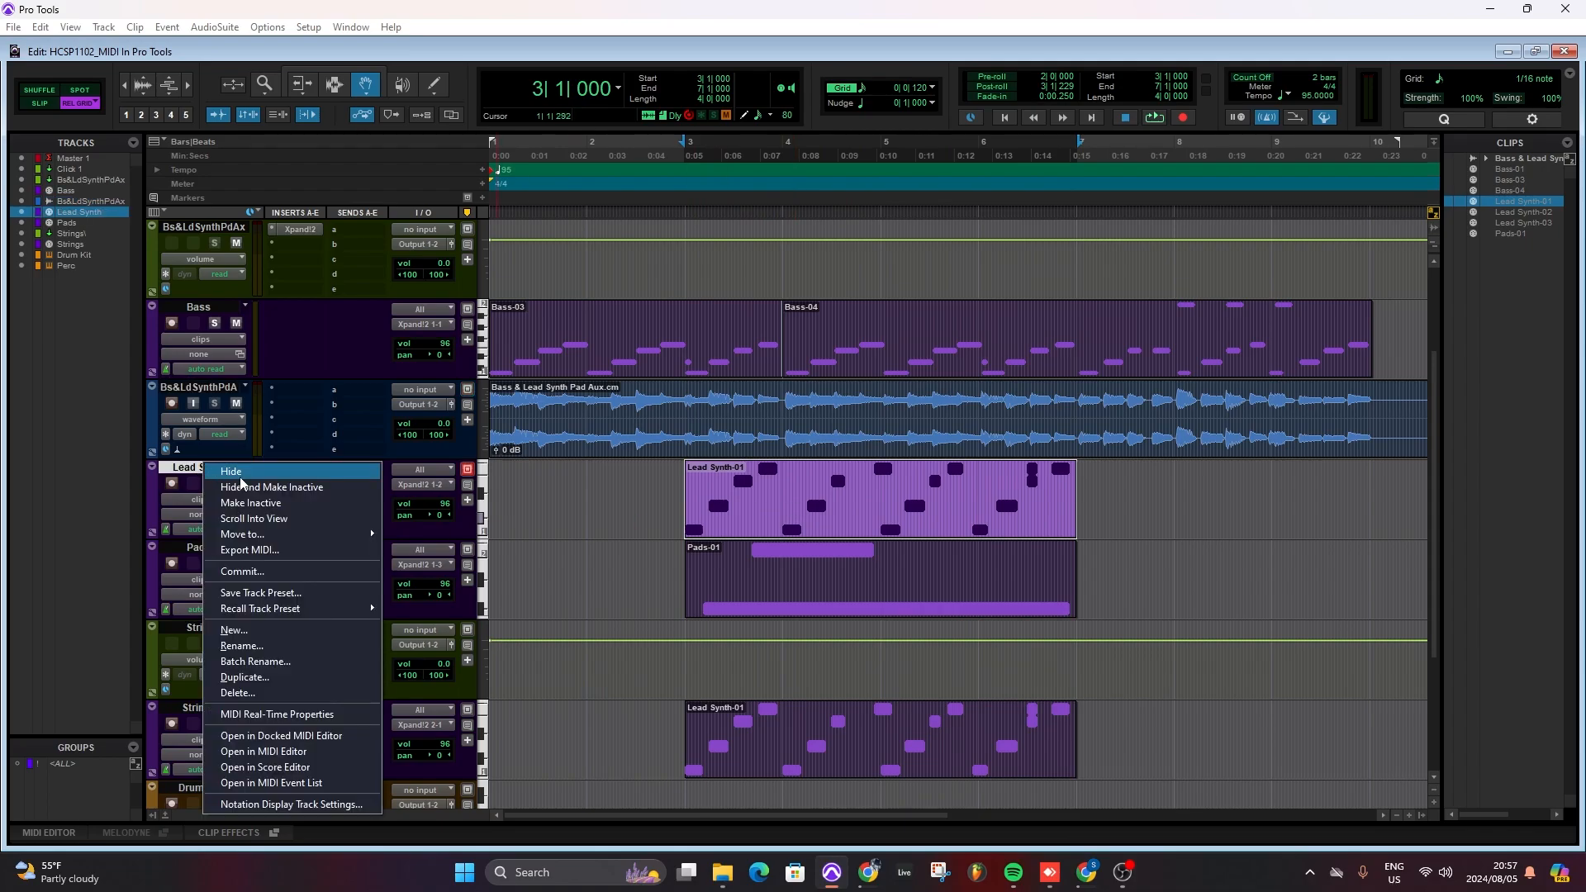
{"action": "left_click", "coordinate": [266, 572]}
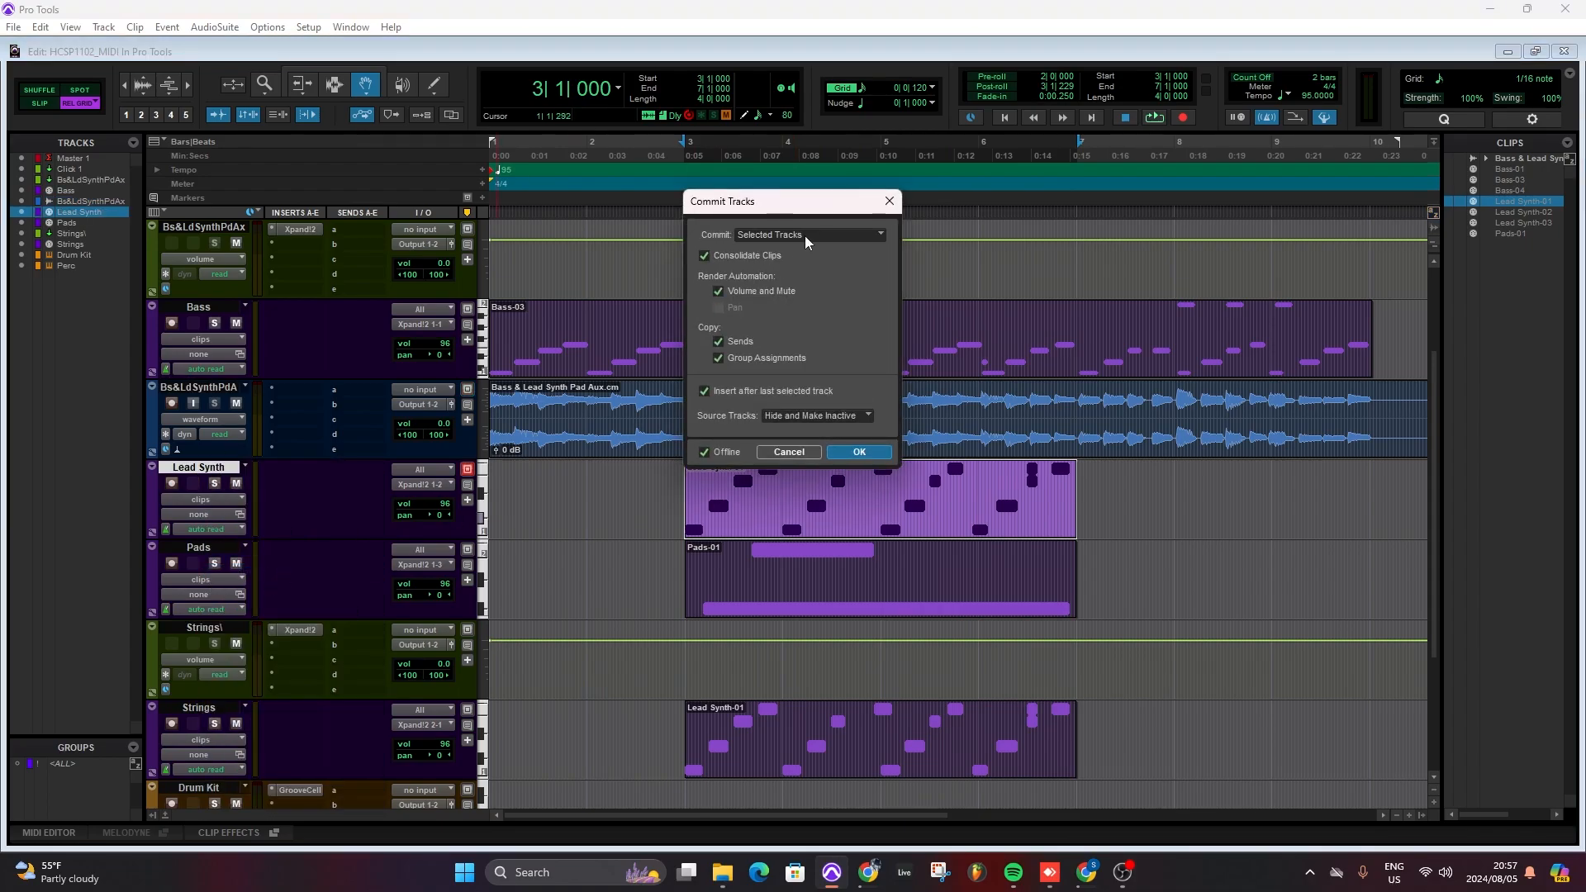
{"action": "left_click", "coordinate": [805, 234]}
{"action": "left_click", "coordinate": [831, 254]}
{"action": "left_click", "coordinate": [859, 451]}
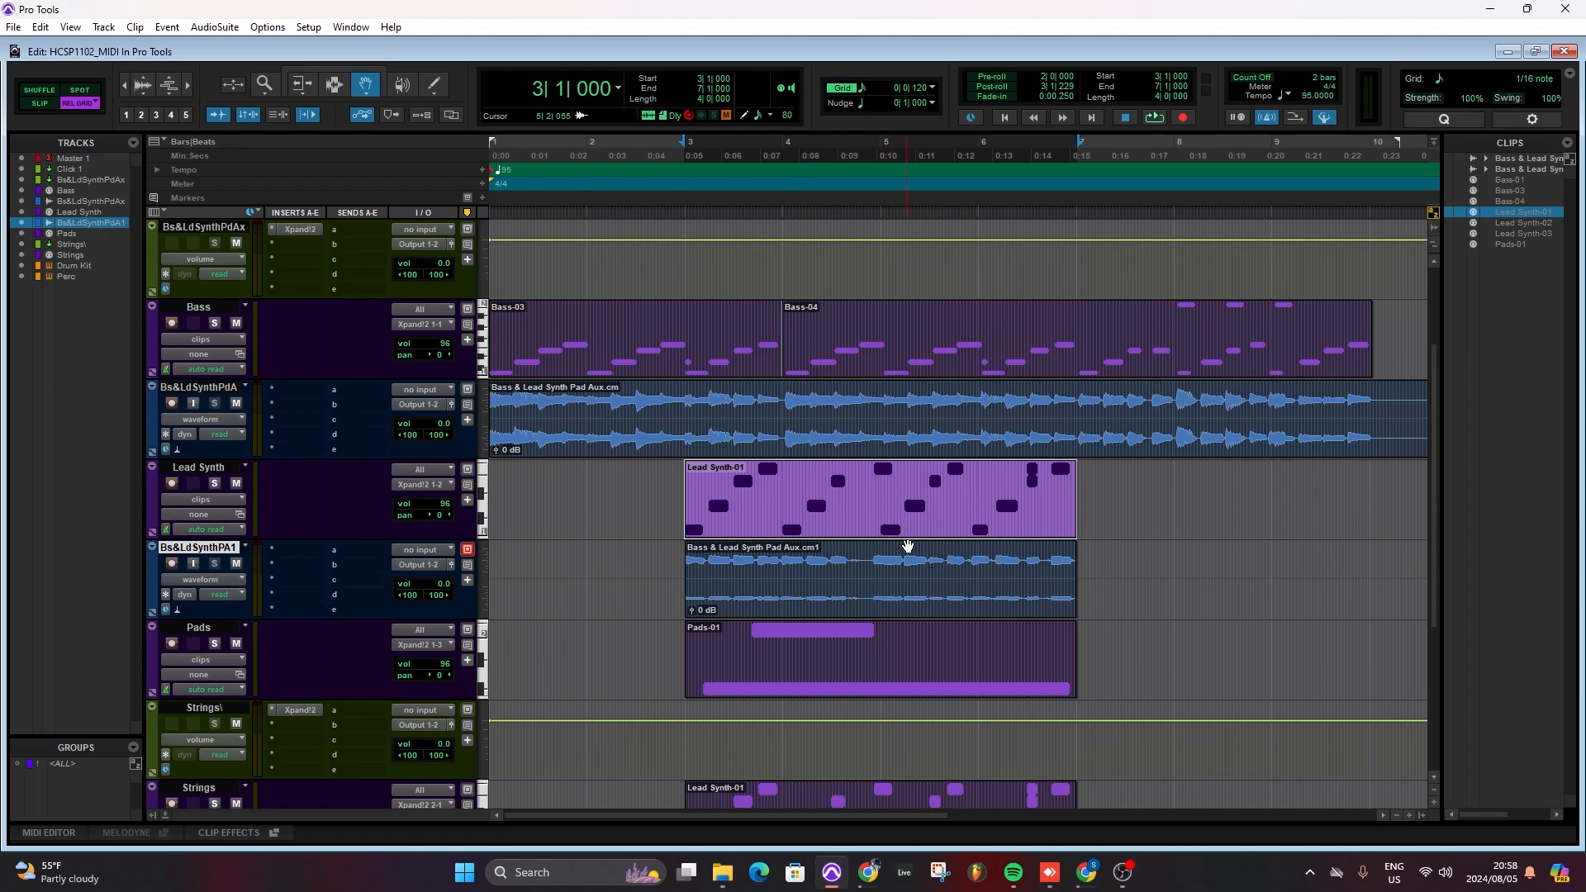
Commit the whole Pads track offline as Selected Tracks, with Consolidate Clips, Volume and Mute rendering, and insertion after the last selected track
{"action": "scroll", "coordinate": [936, 637], "scroll_direction": "down", "scroll_amount": 2}
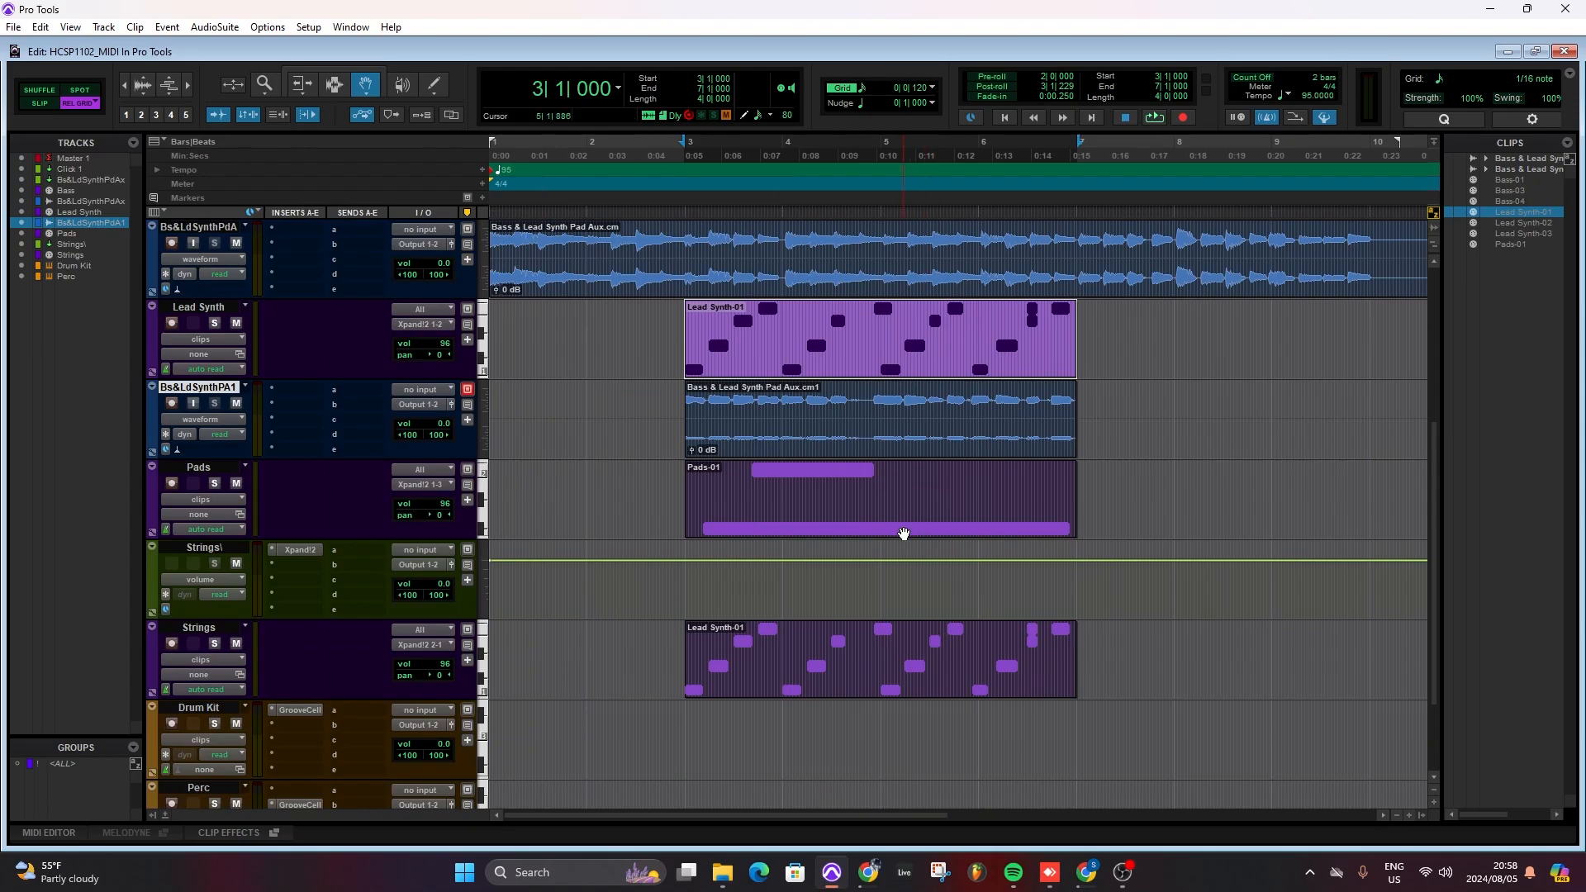
{"action": "left_click", "coordinate": [206, 467]}
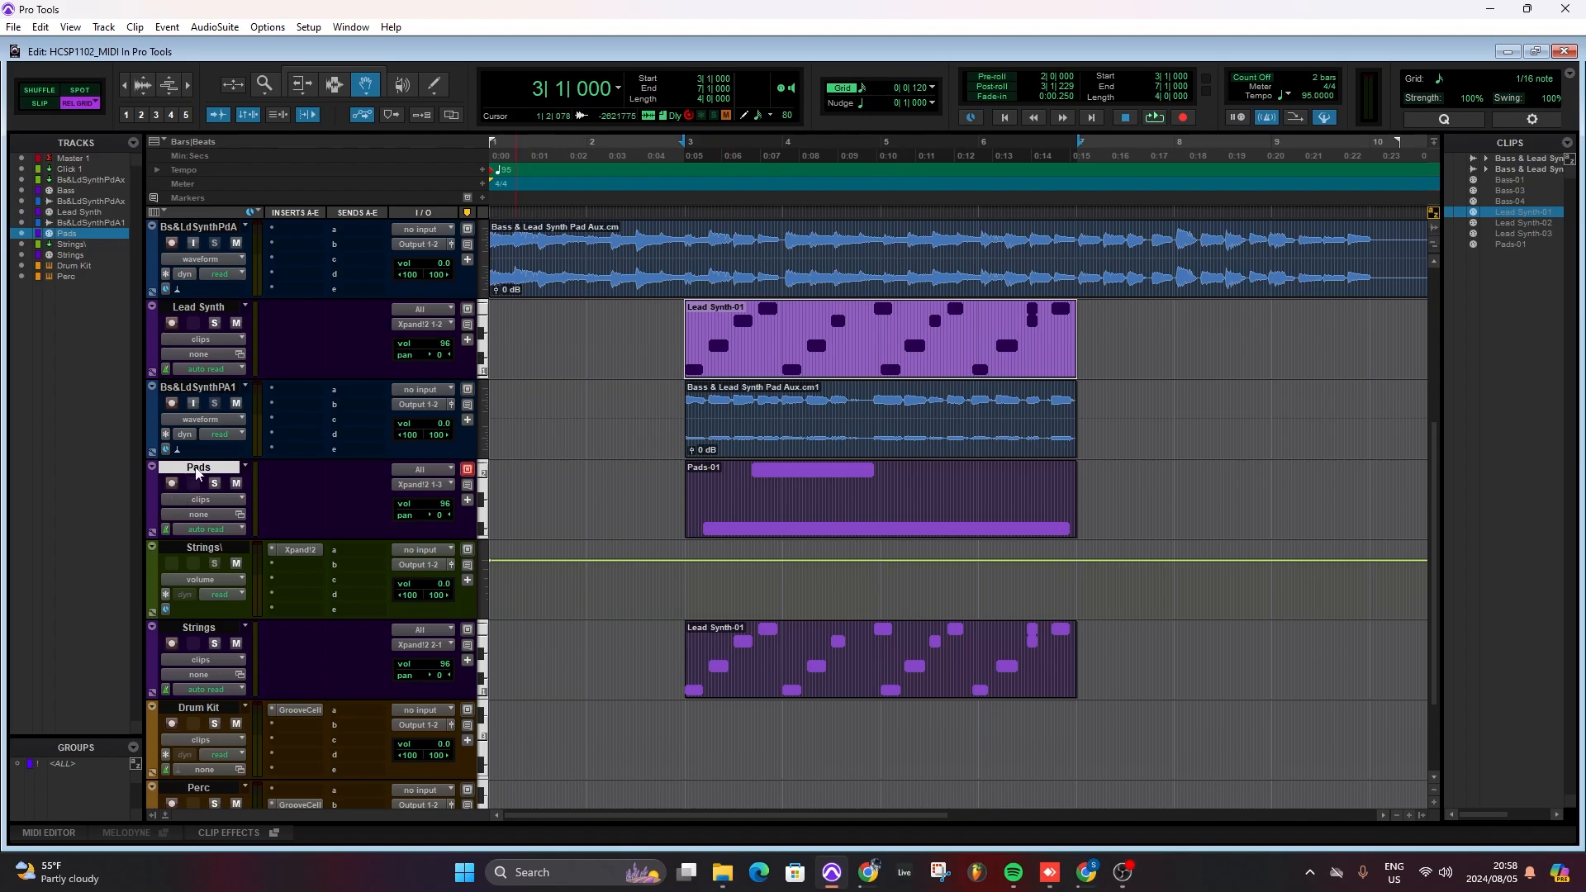
{"action": "right_click", "coordinate": [196, 469]}
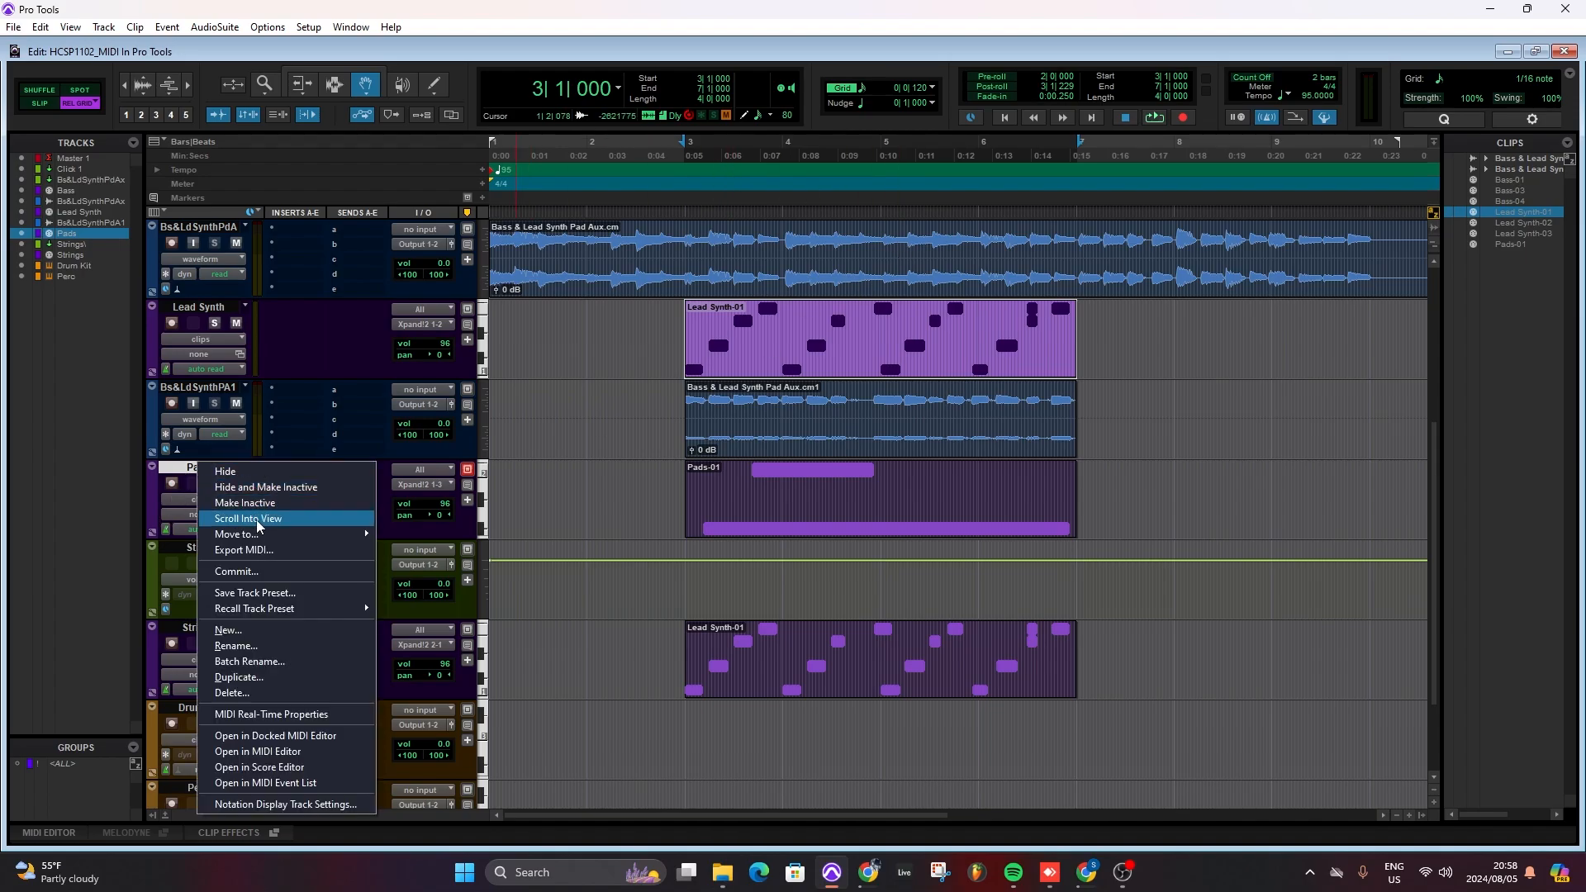
{"action": "left_click", "coordinate": [250, 571]}
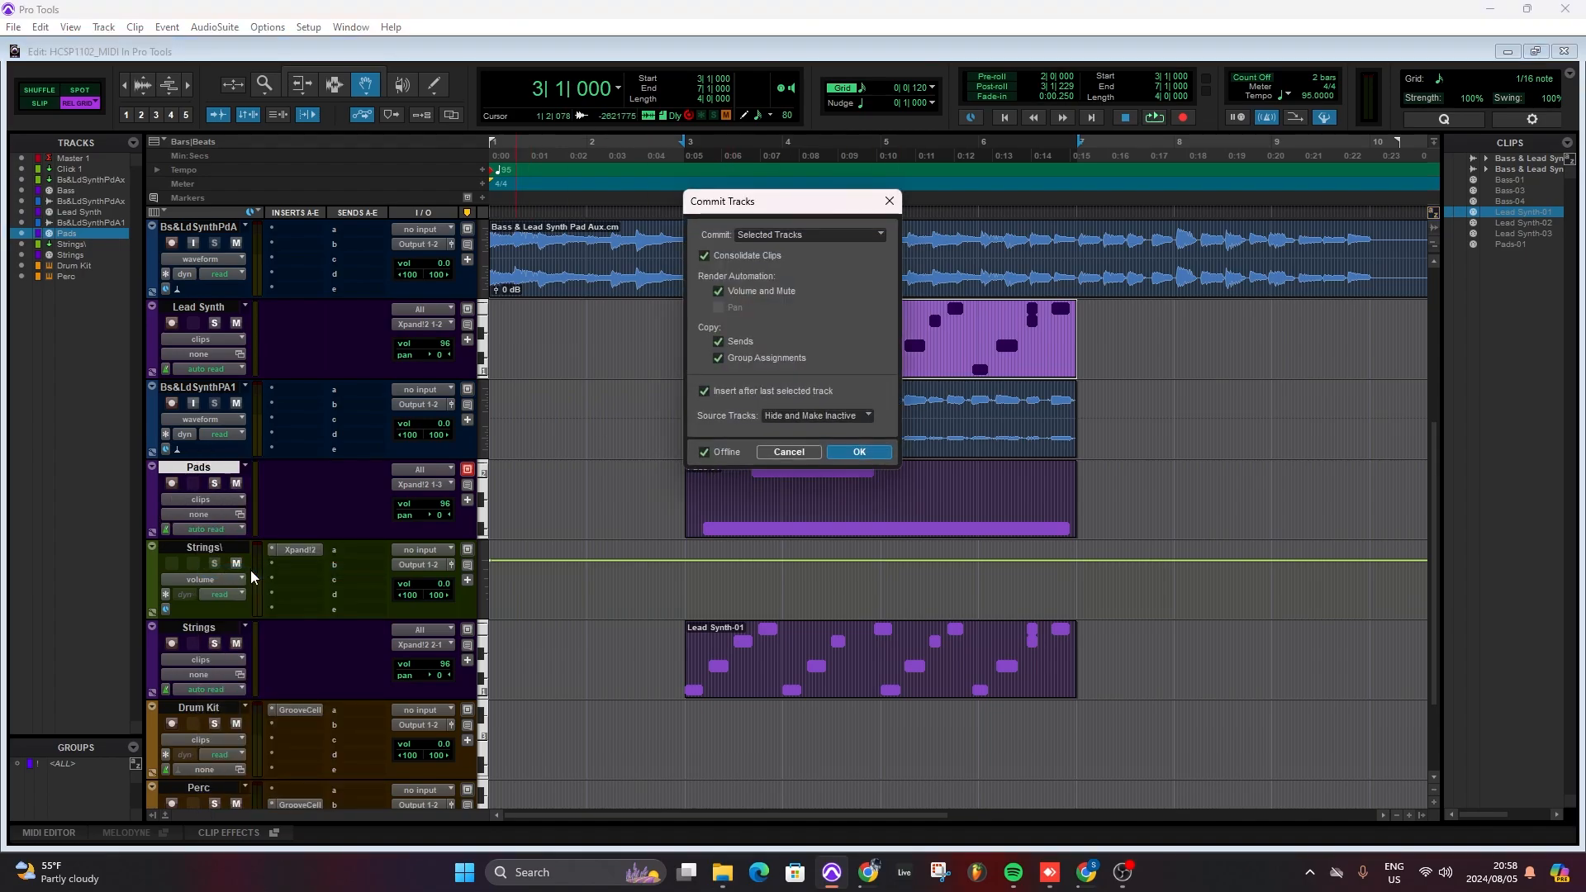
{"action": "left_click", "coordinate": [768, 235]}
{"action": "left_click", "coordinate": [842, 239]}
{"action": "left_click", "coordinate": [857, 452]}
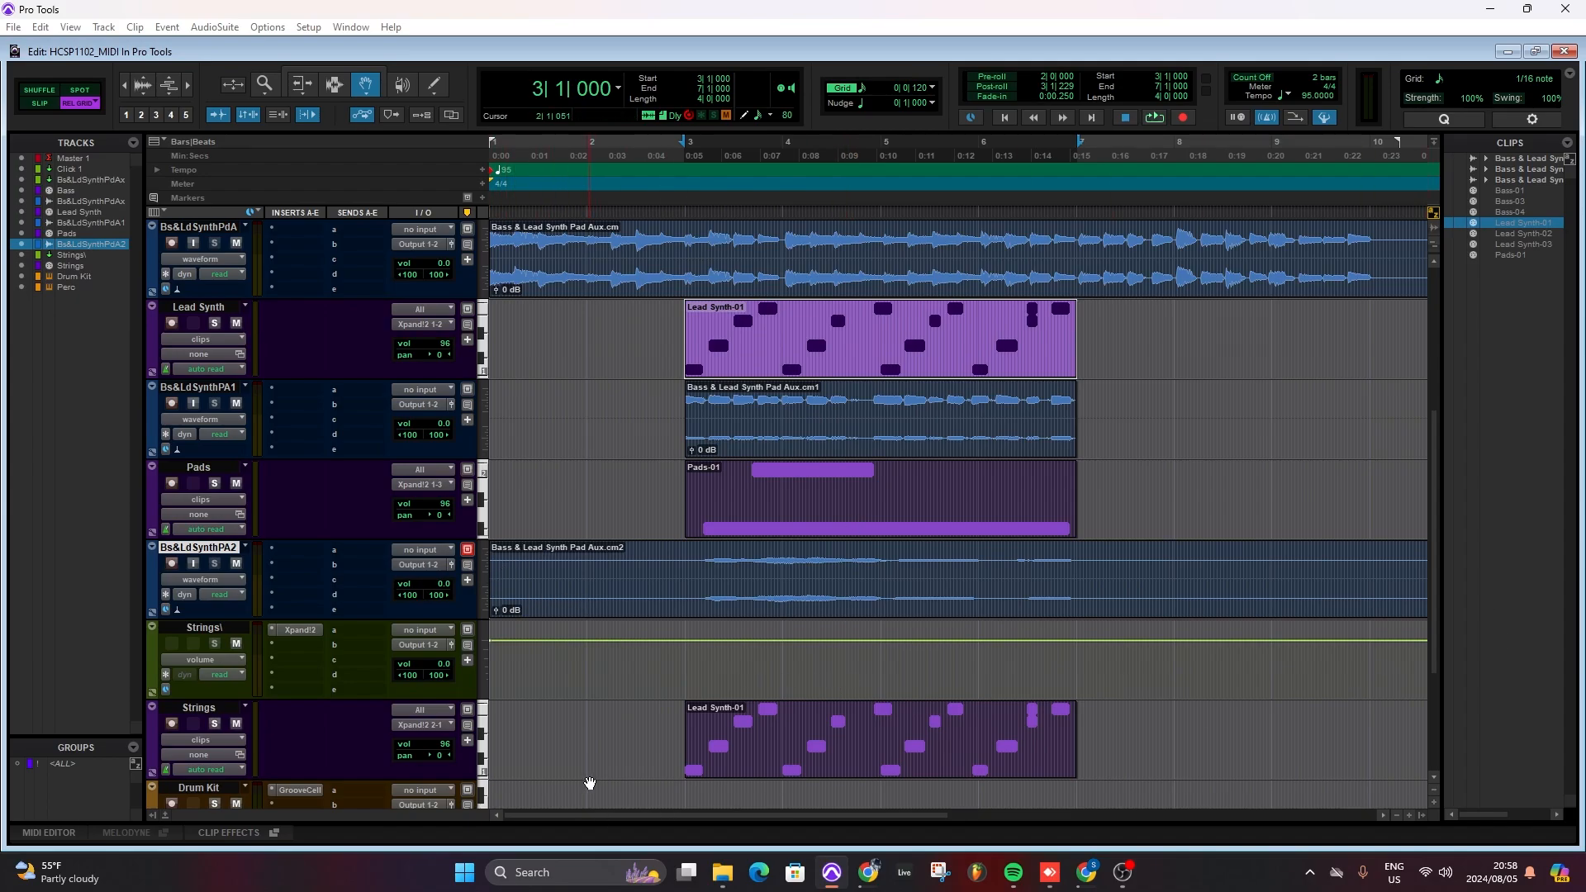
Open the session's Audio Files folder in File Explorer and compare the committed files with the tracks in the Edit window
{"action": "key", "text": "ctrl+bracketleft"}
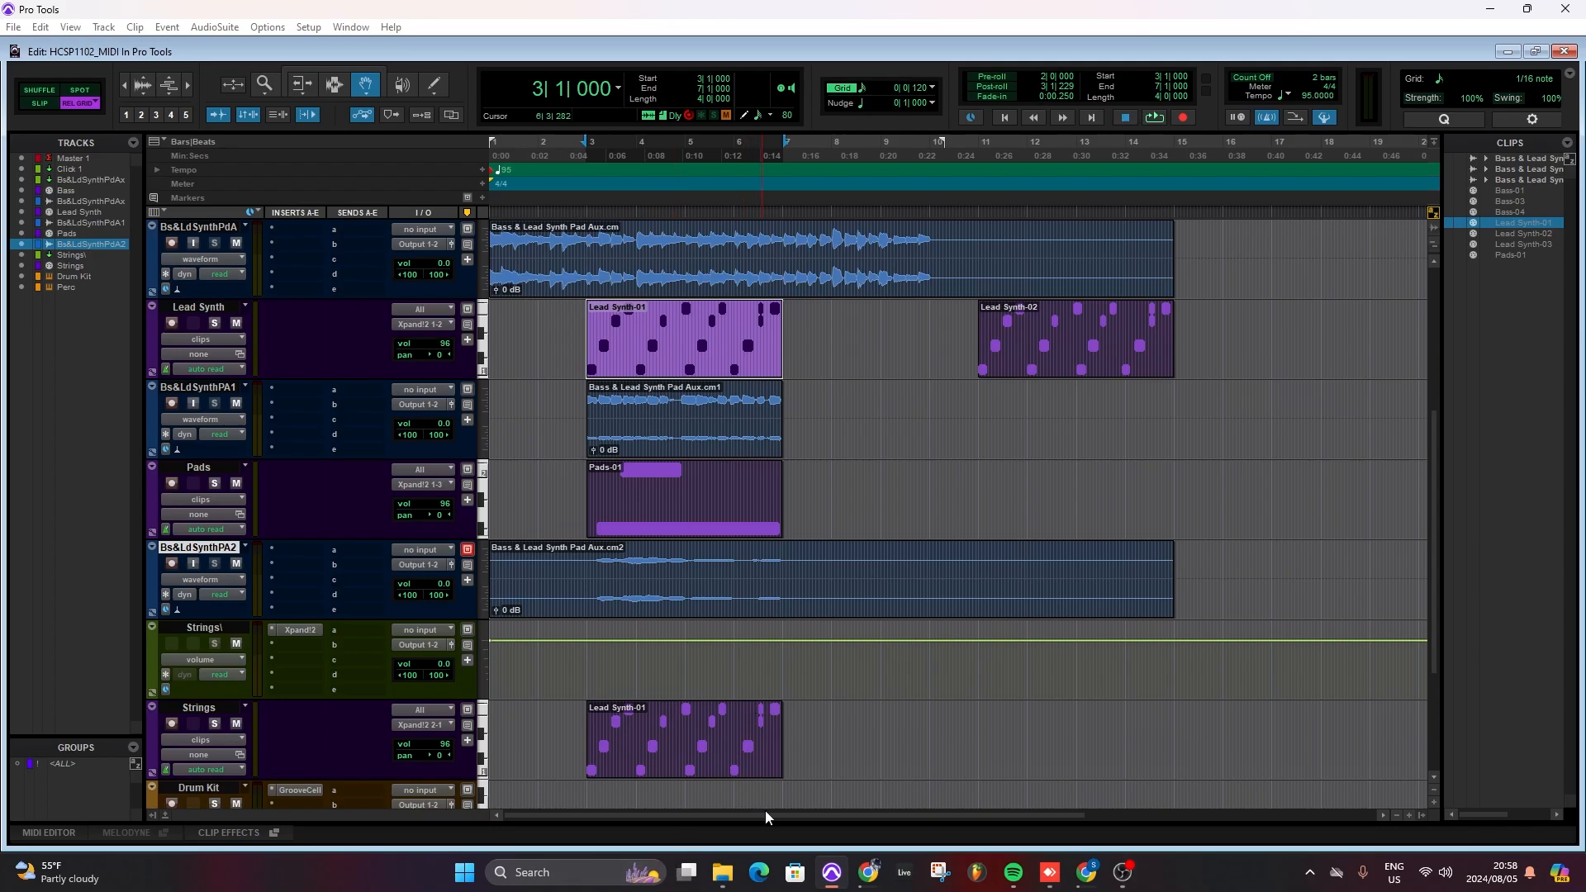
{"action": "left_click", "coordinate": [725, 879]}
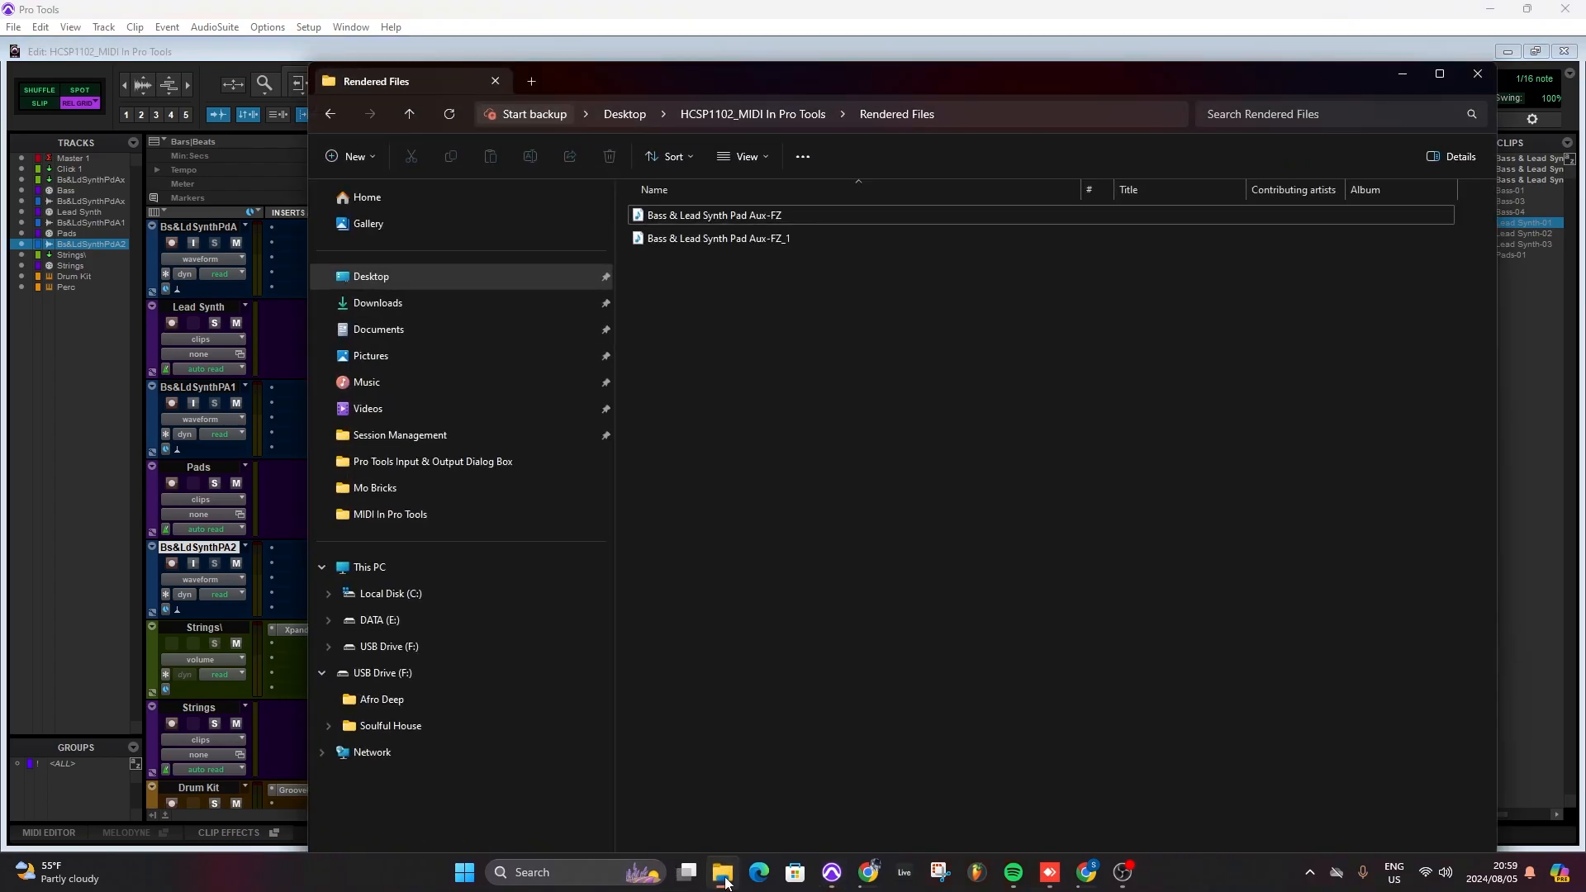
{"action": "left_click", "coordinate": [627, 113]}
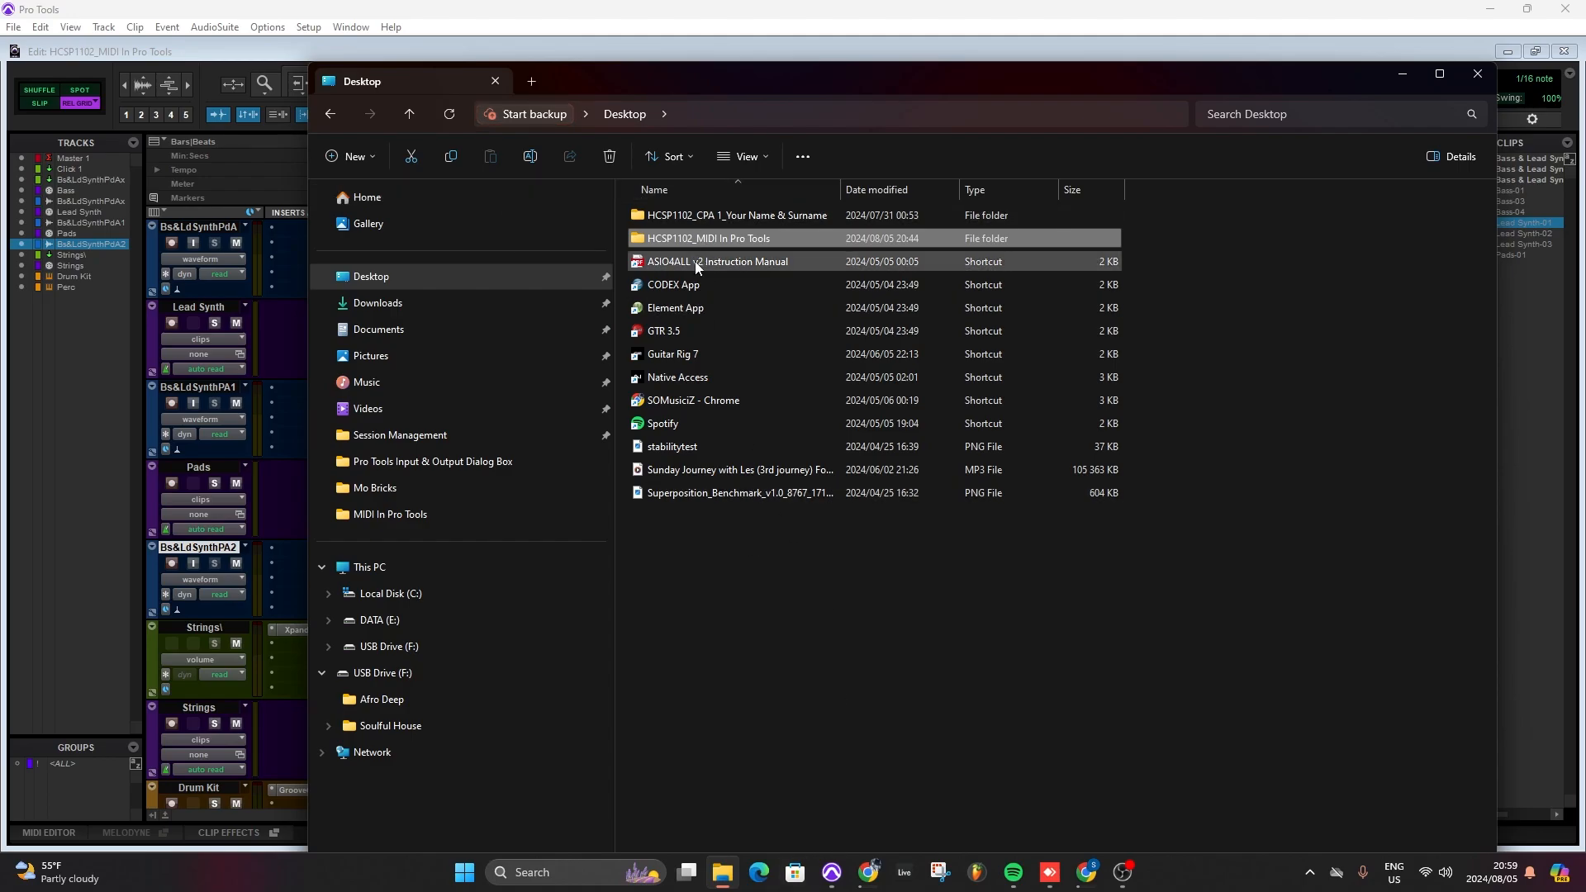
{"action": "double_click", "coordinate": [702, 240]}
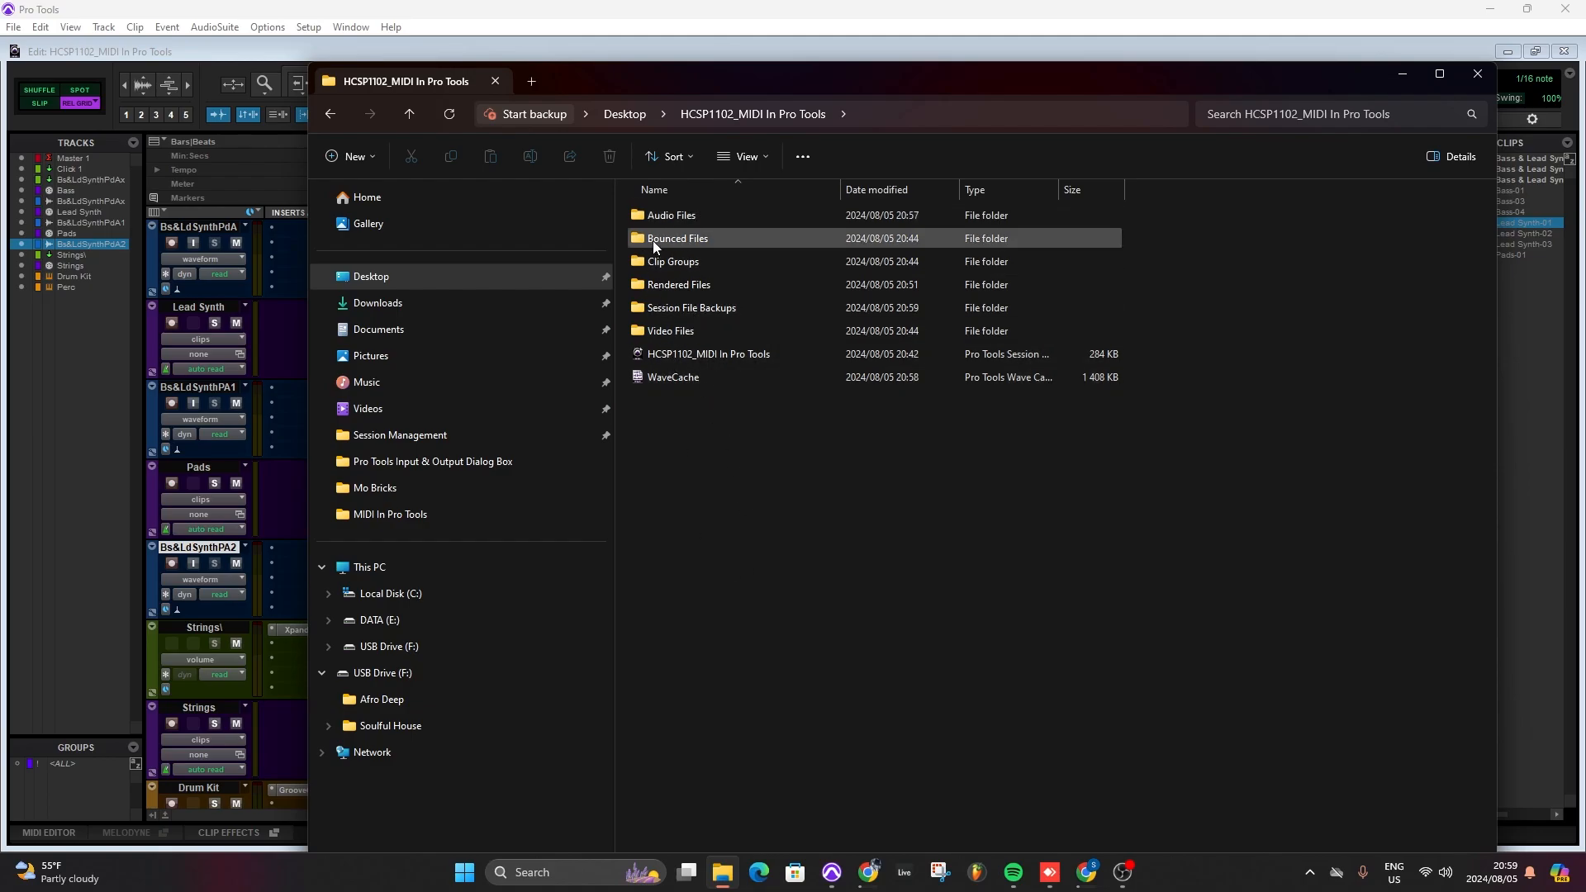
{"action": "double_click", "coordinate": [671, 215]}
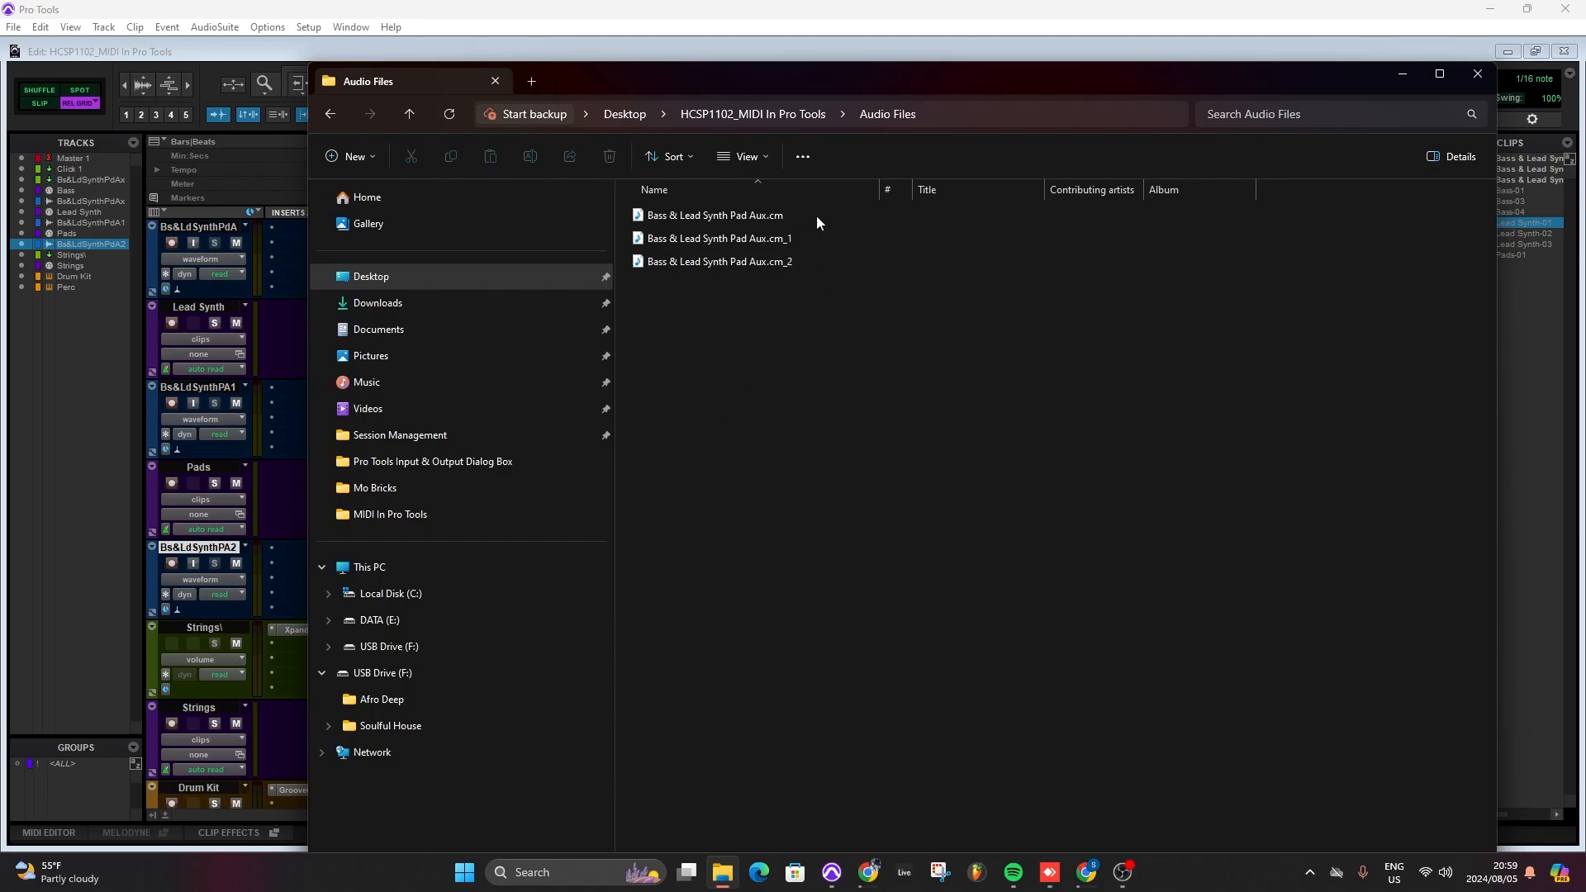
{"action": "left_click_drag", "start_coordinate": [831, 83], "coordinate": [1292, 68]}
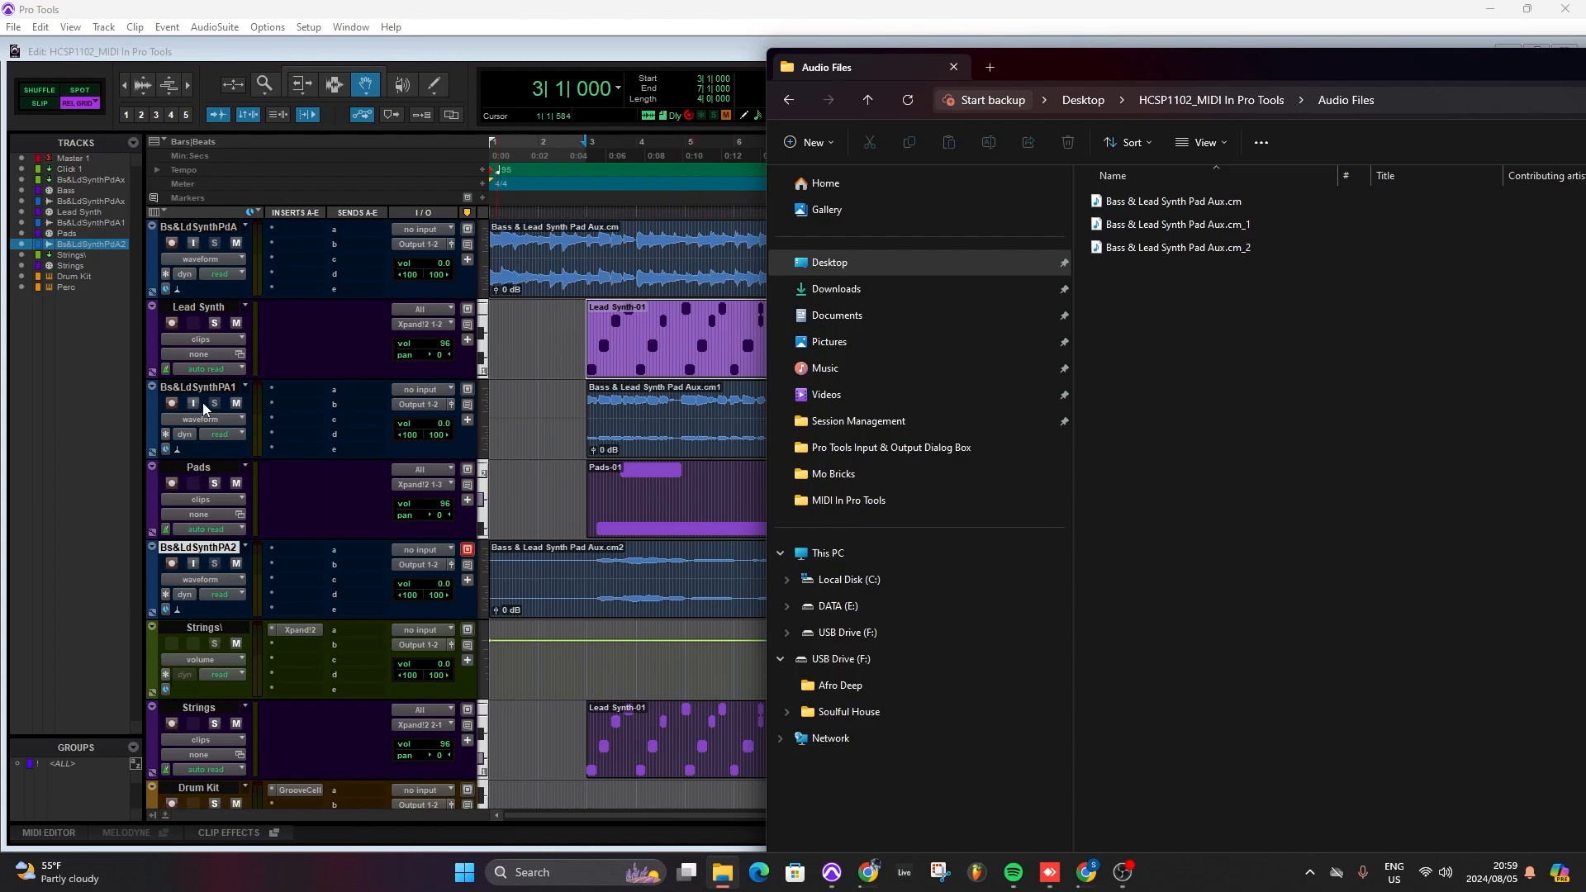
{"action": "scroll", "coordinate": [271, 403], "scroll_direction": "up", "scroll_amount": 2}
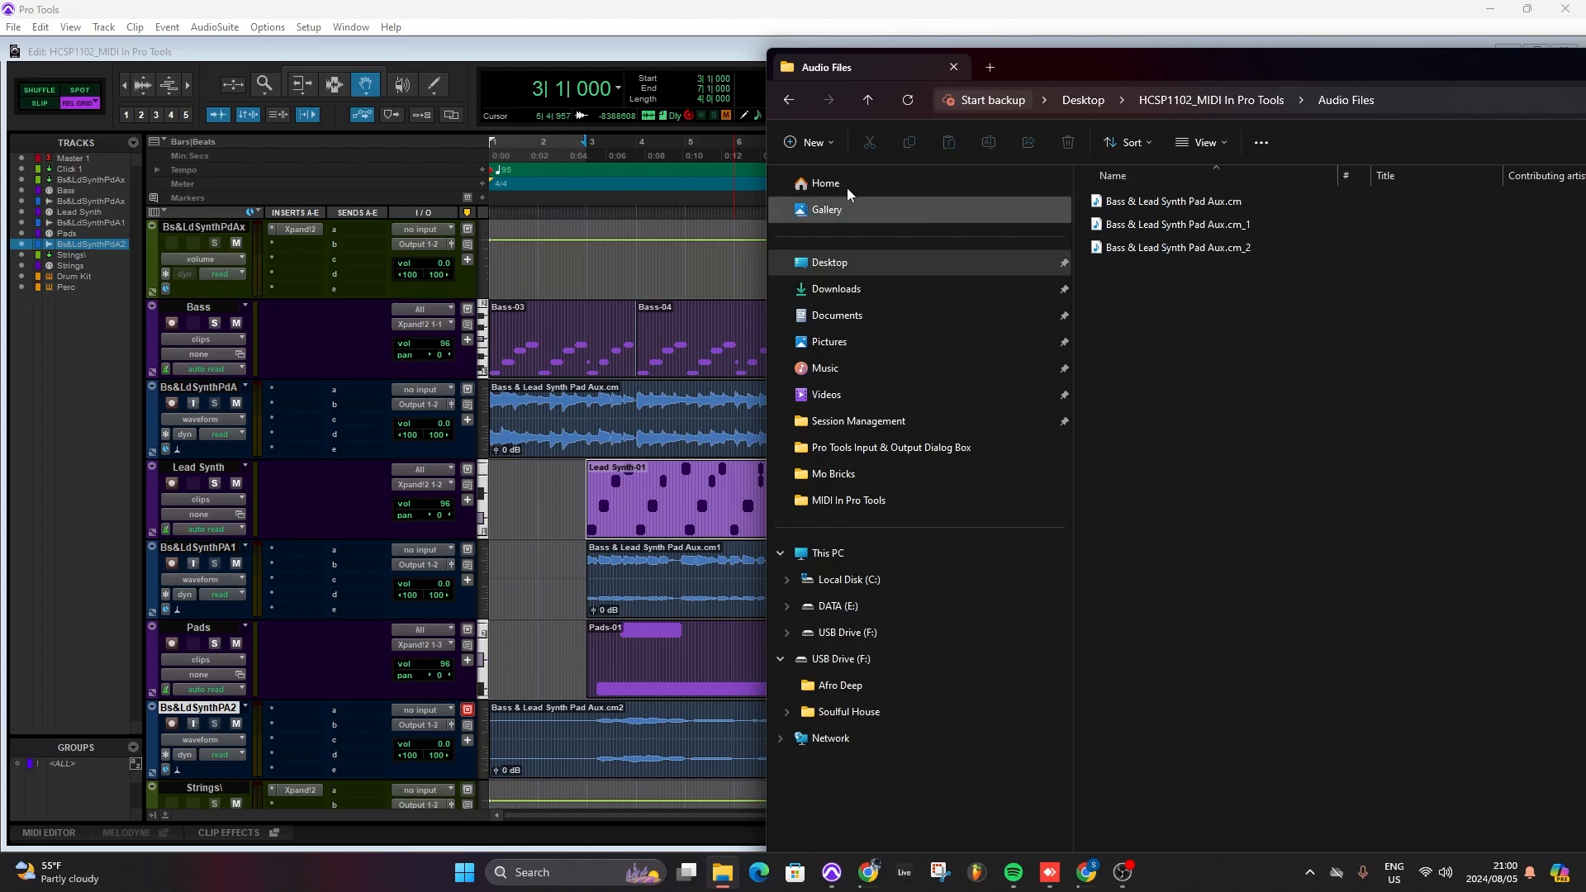
Check the session's Rendered Files folder for the freeze files, and close File Explorer
{"action": "left_click", "coordinate": [790, 99]}
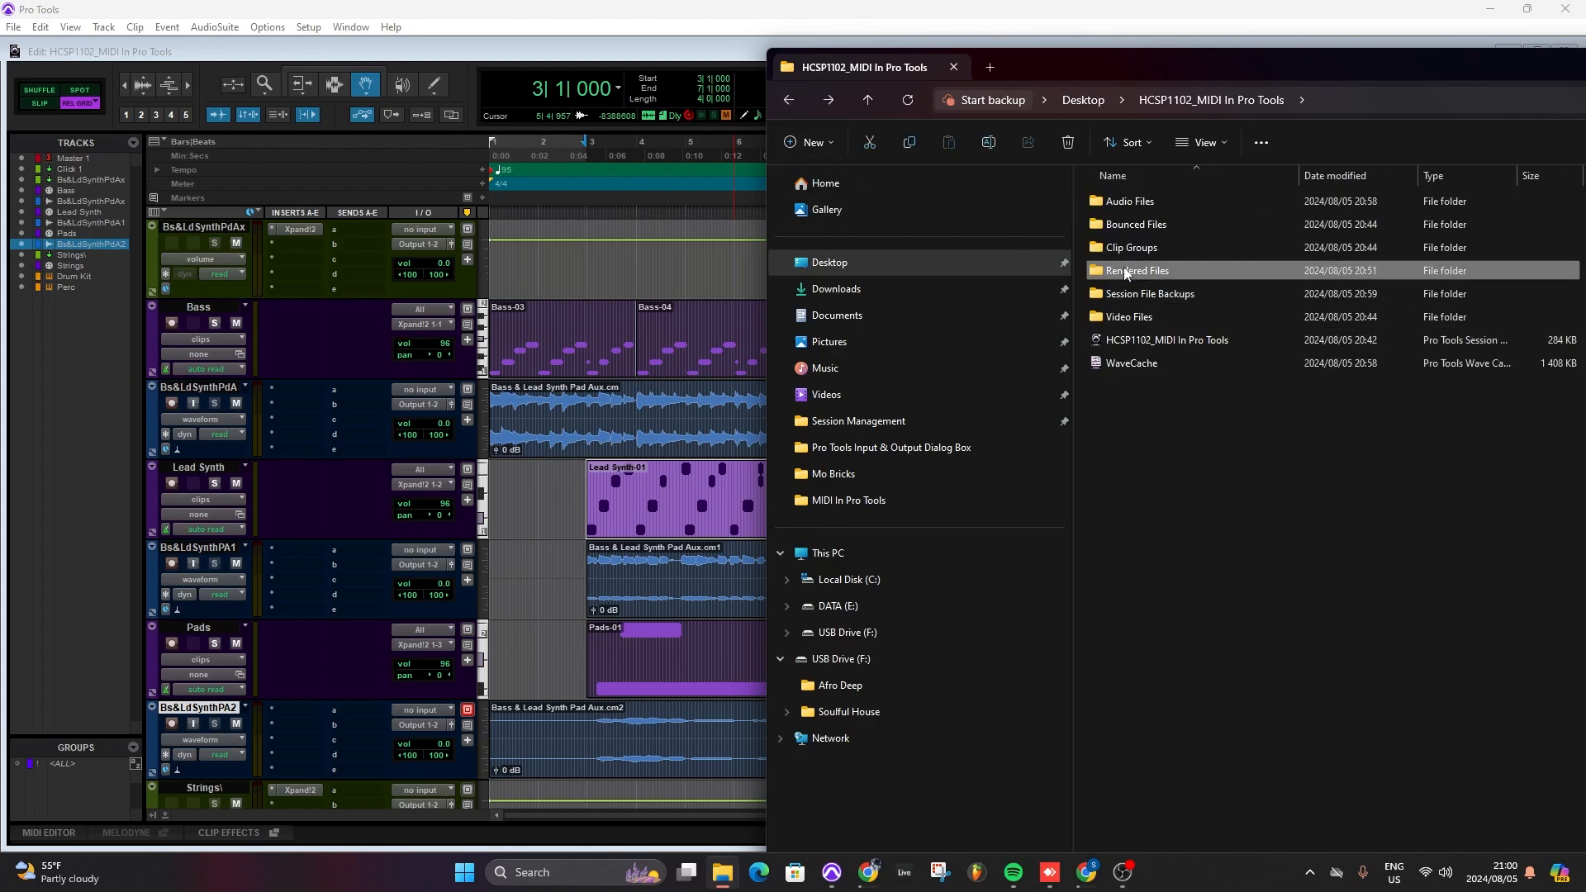
{"action": "double_click", "coordinate": [1094, 276]}
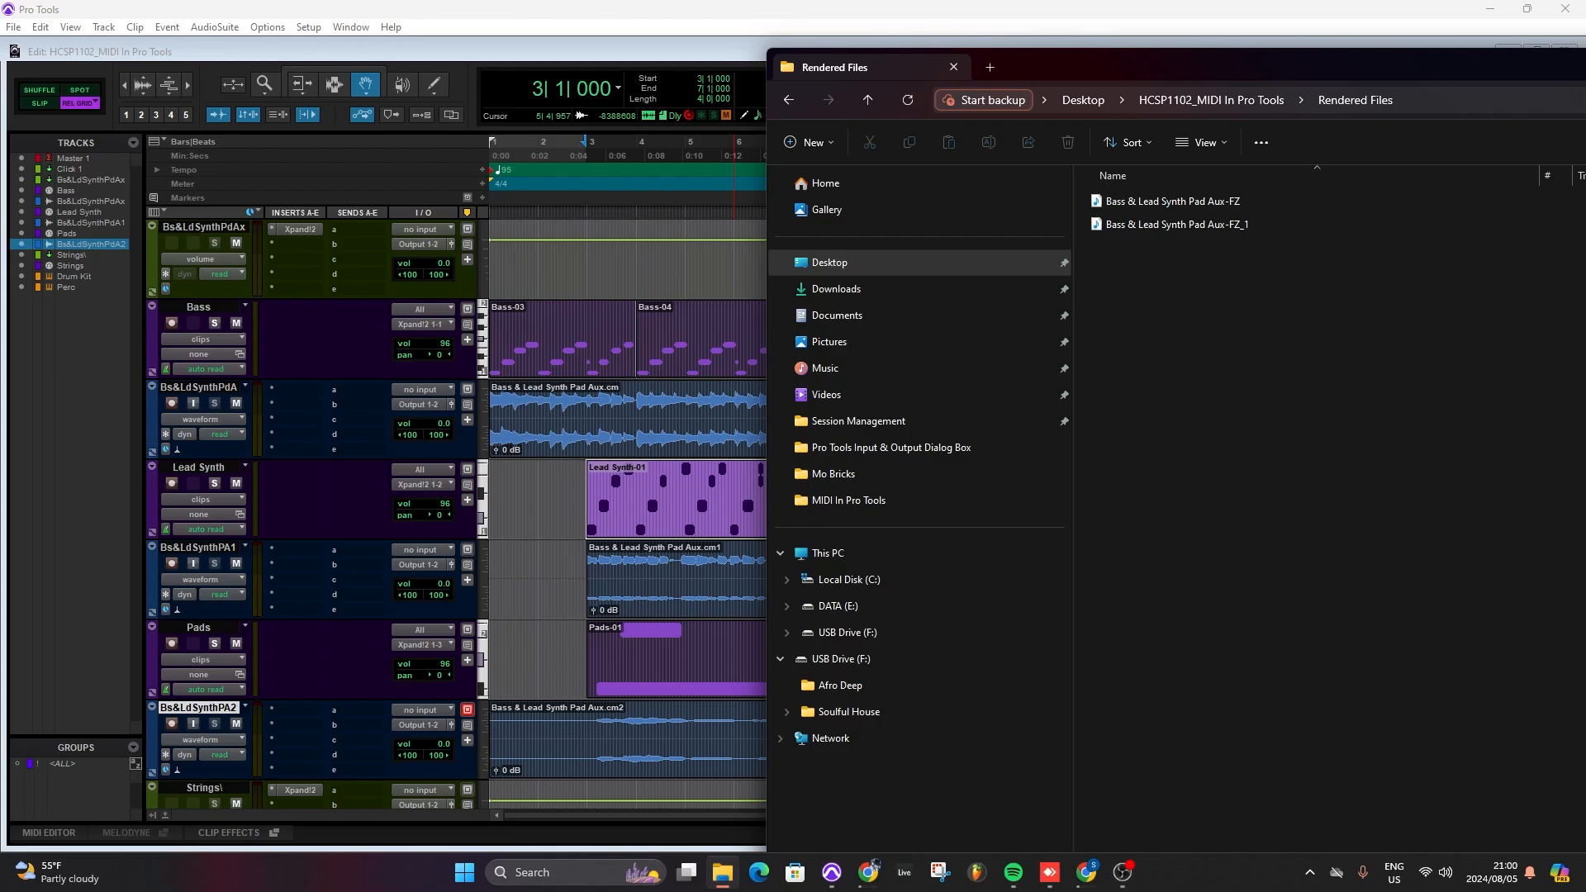
{"action": "left_click", "coordinate": [953, 66]}
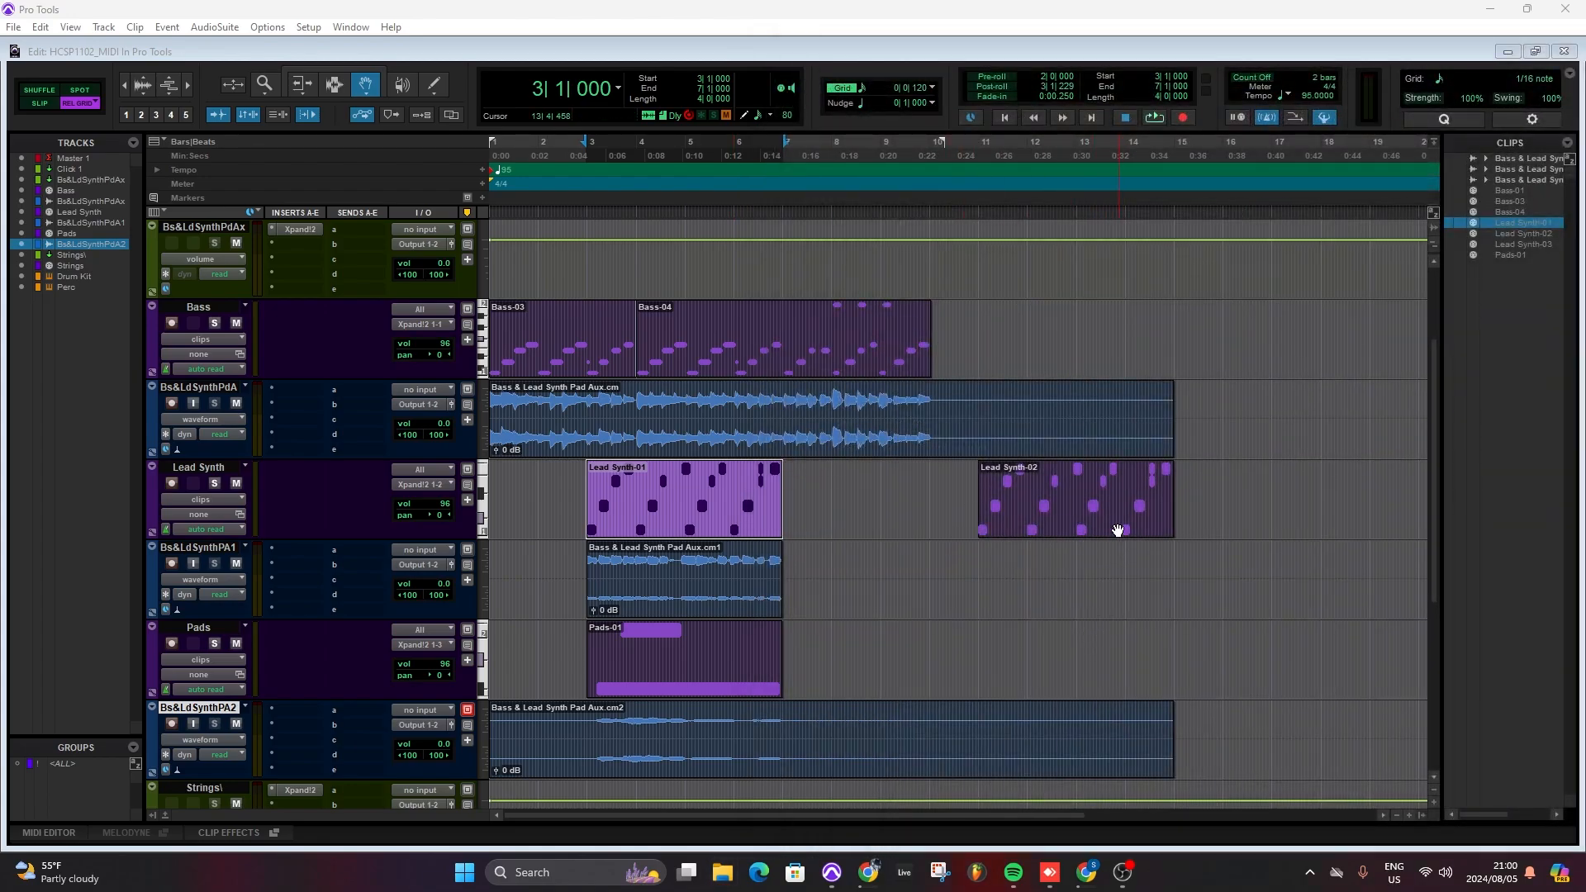
Copy the Lead Synth-01 clip from the Strings track to the Drum Kit and Perc tracks at bar 3
{"action": "left_click", "coordinate": [800, 643]}
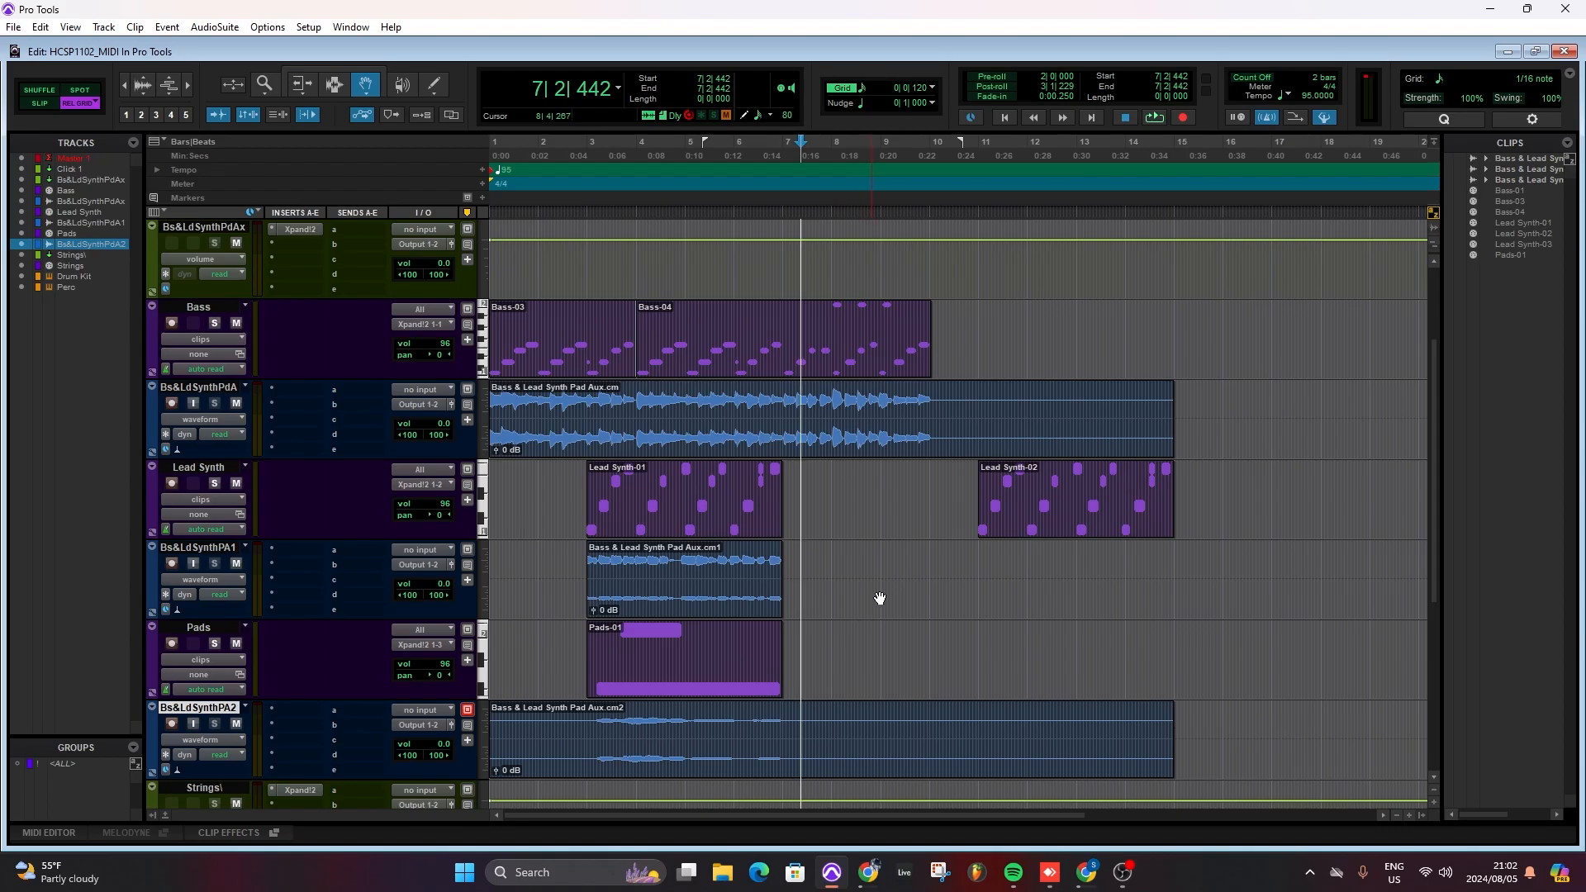
{"action": "scroll", "coordinate": [1047, 541], "scroll_direction": "down", "scroll_amount": 5}
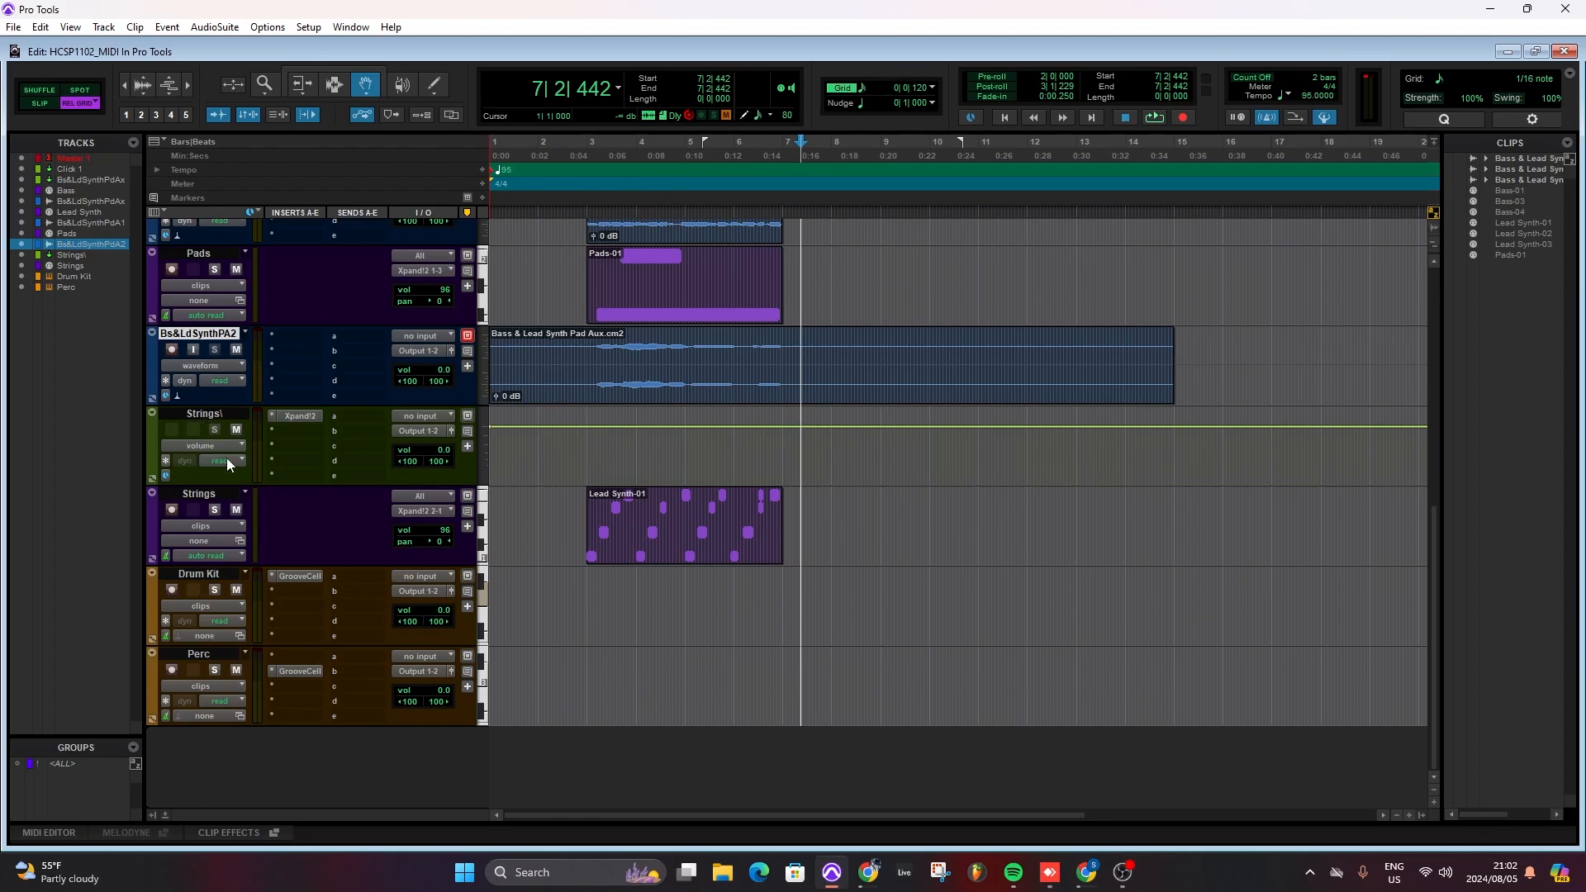
{"action": "left_click", "coordinate": [692, 561]}
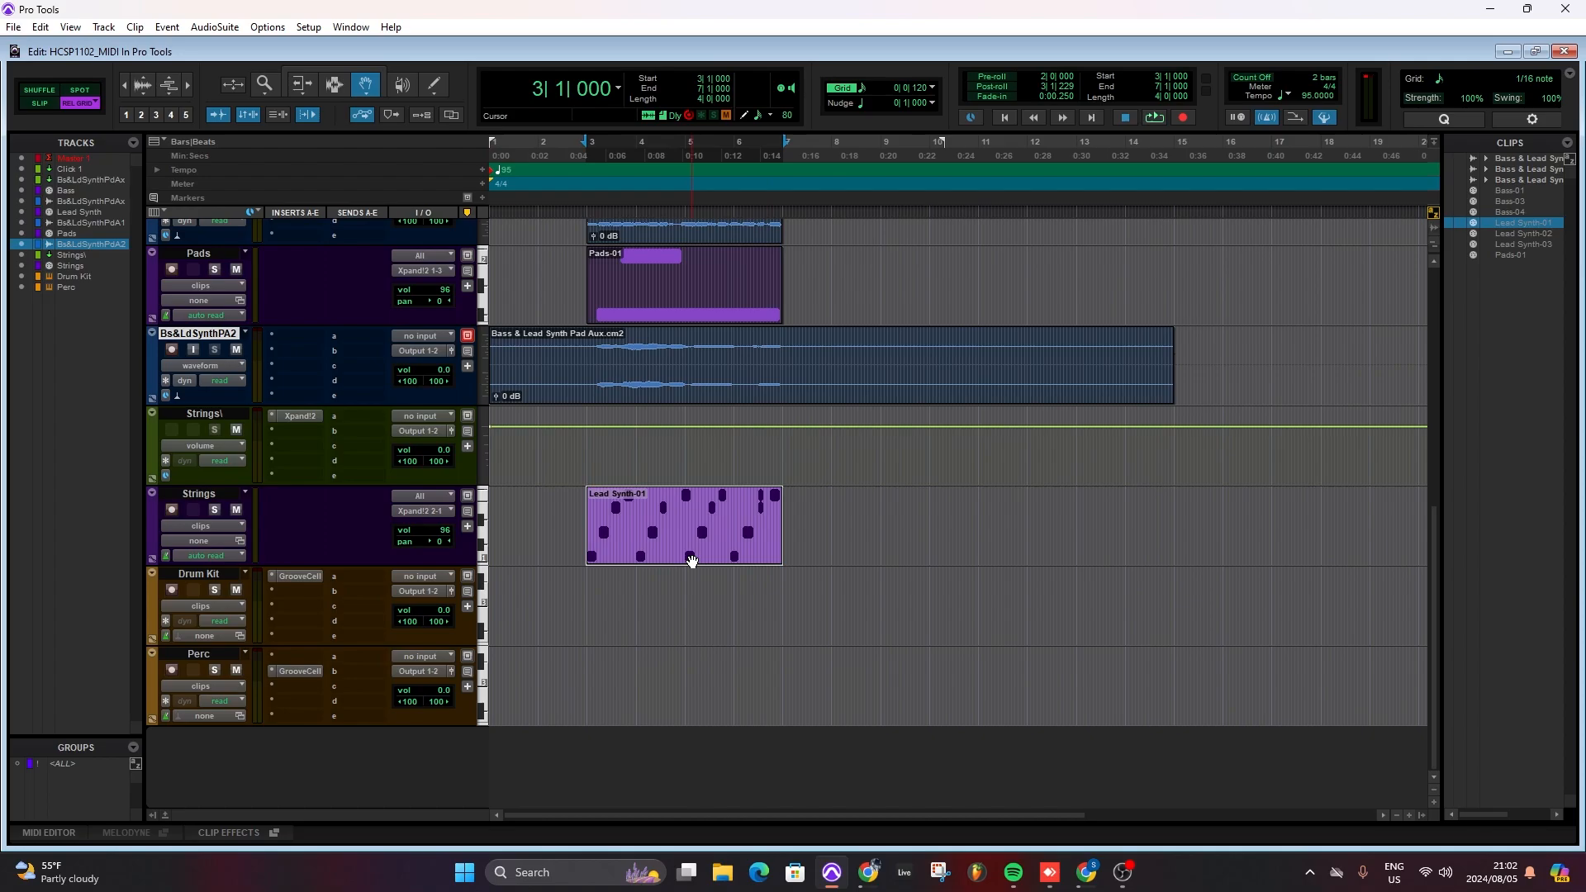
{"action": "left_click_drag", "start_coordinate": [691, 556], "coordinate": [677, 702]}
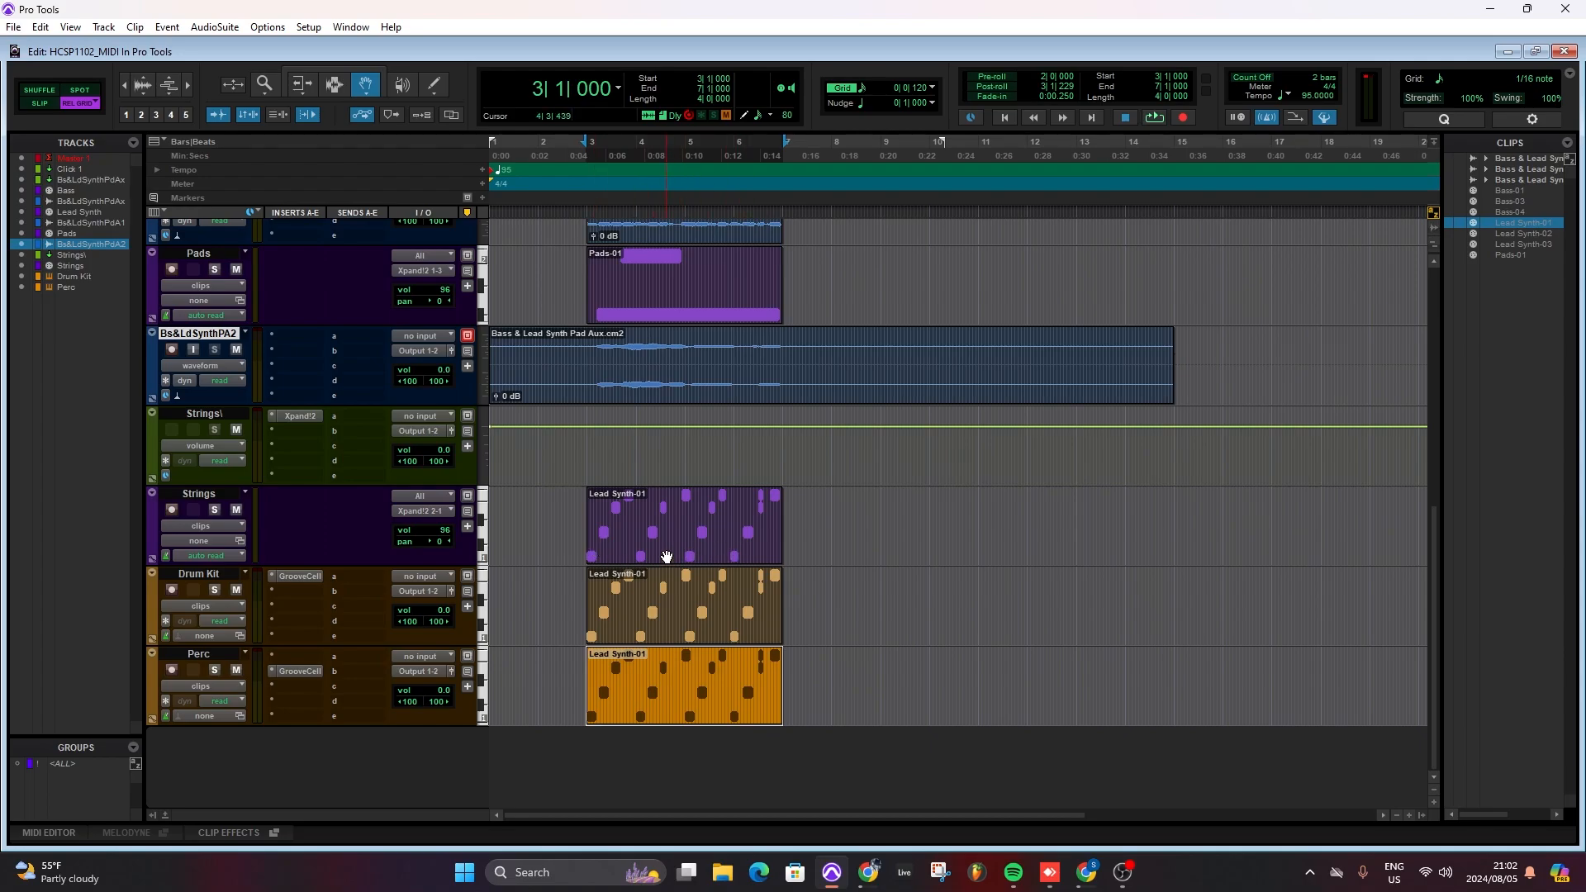
Move the Lead Synth-01 clip on the Strings track to start at bar 1
{"action": "key", "text": "t"}
{"action": "key", "text": "t"}
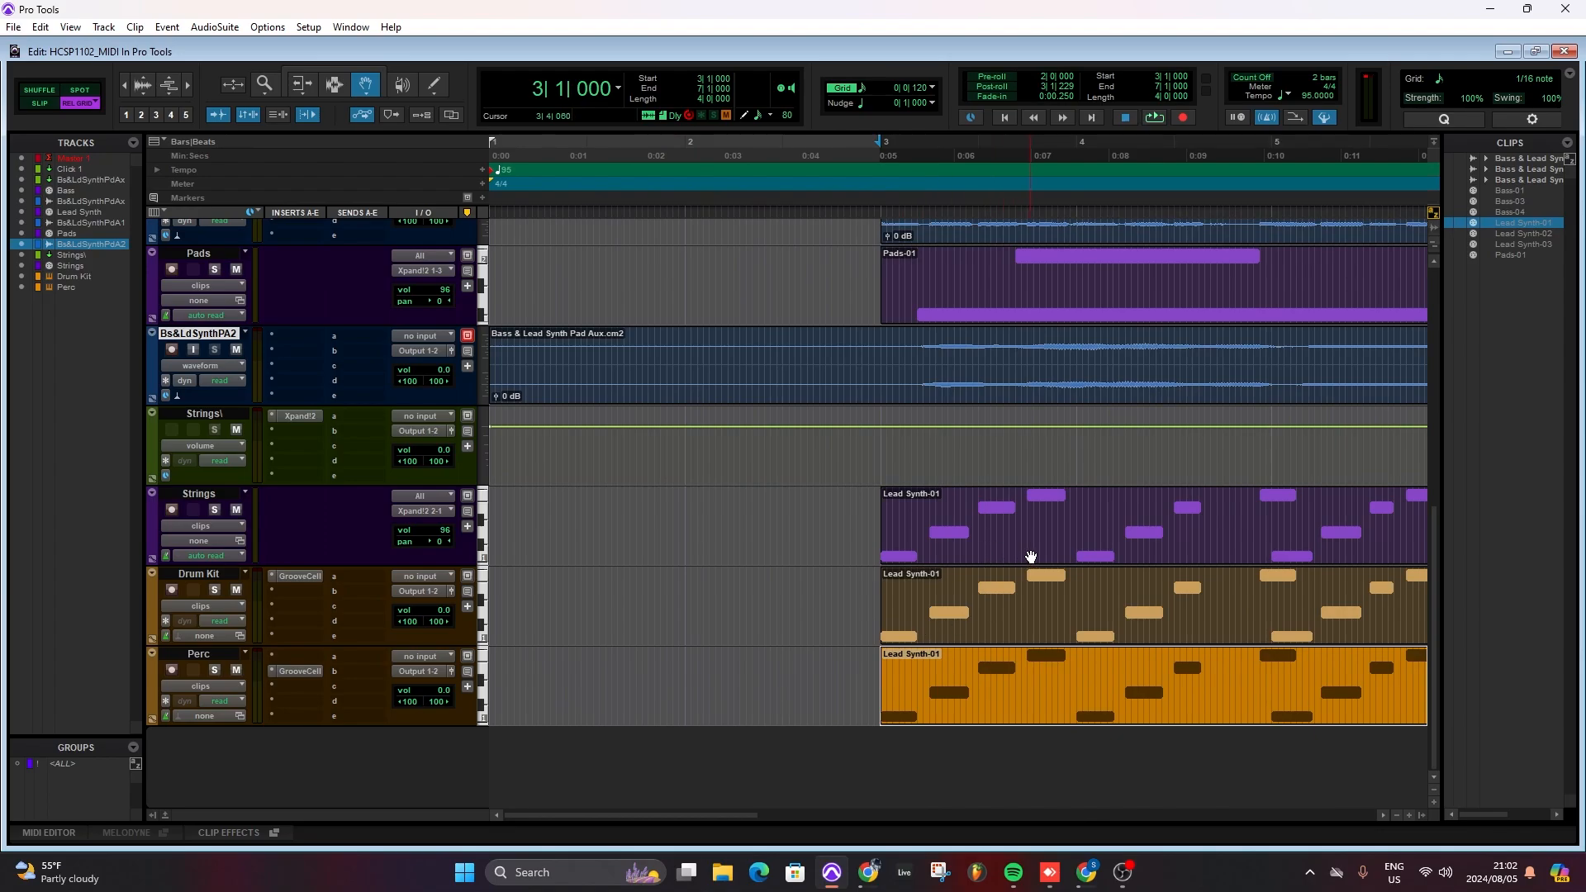
{"action": "scroll", "coordinate": [1045, 555], "scroll_direction": "right", "scroll_amount": 3}
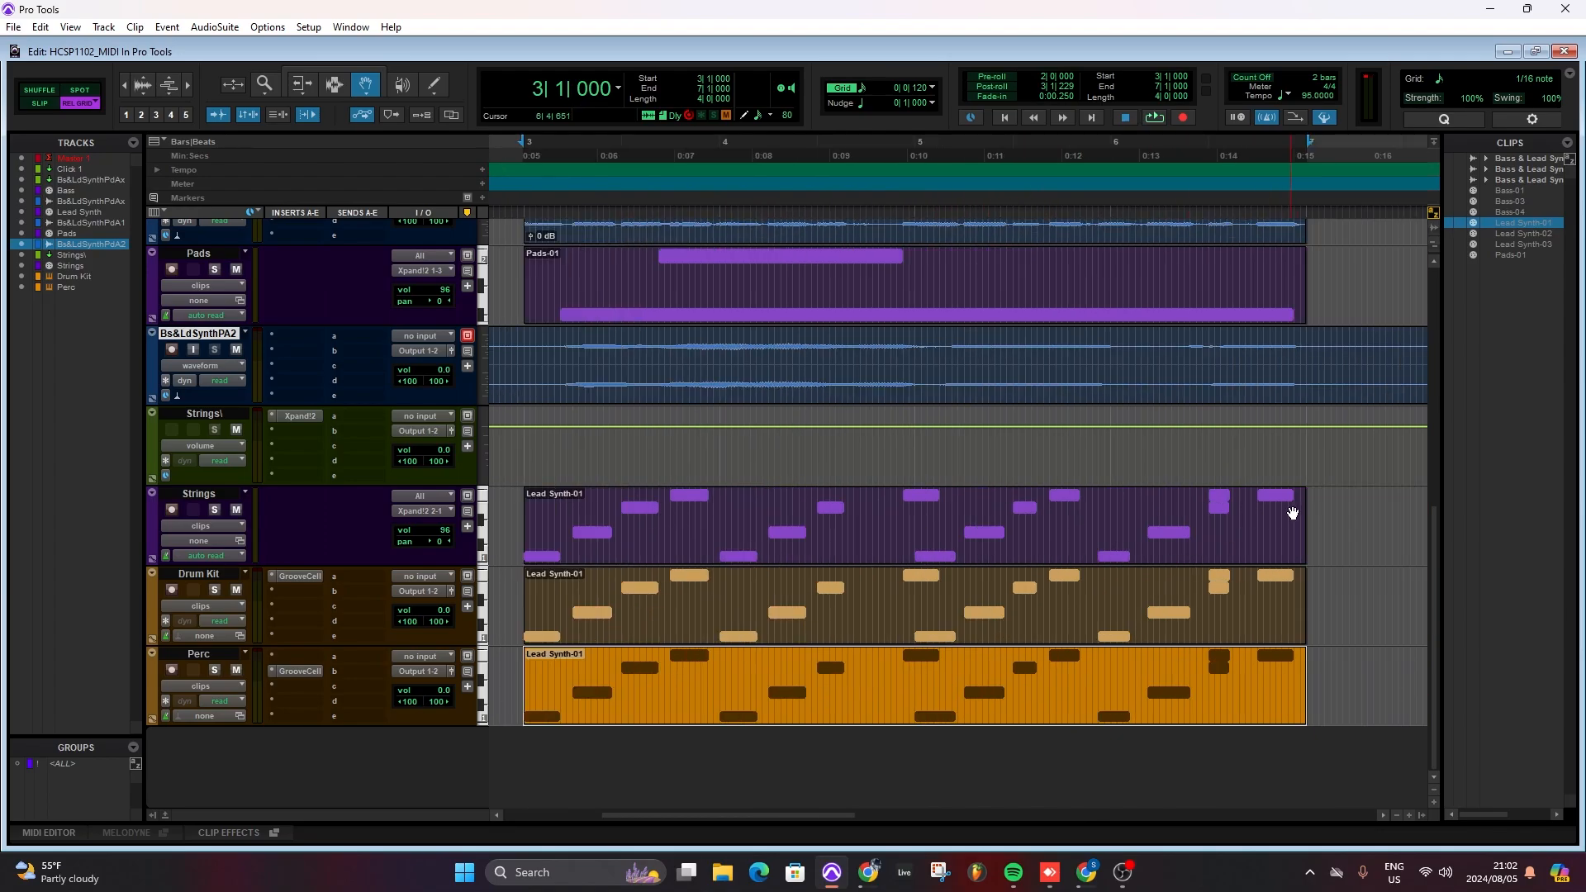
{"action": "left_click", "coordinate": [1239, 544]}
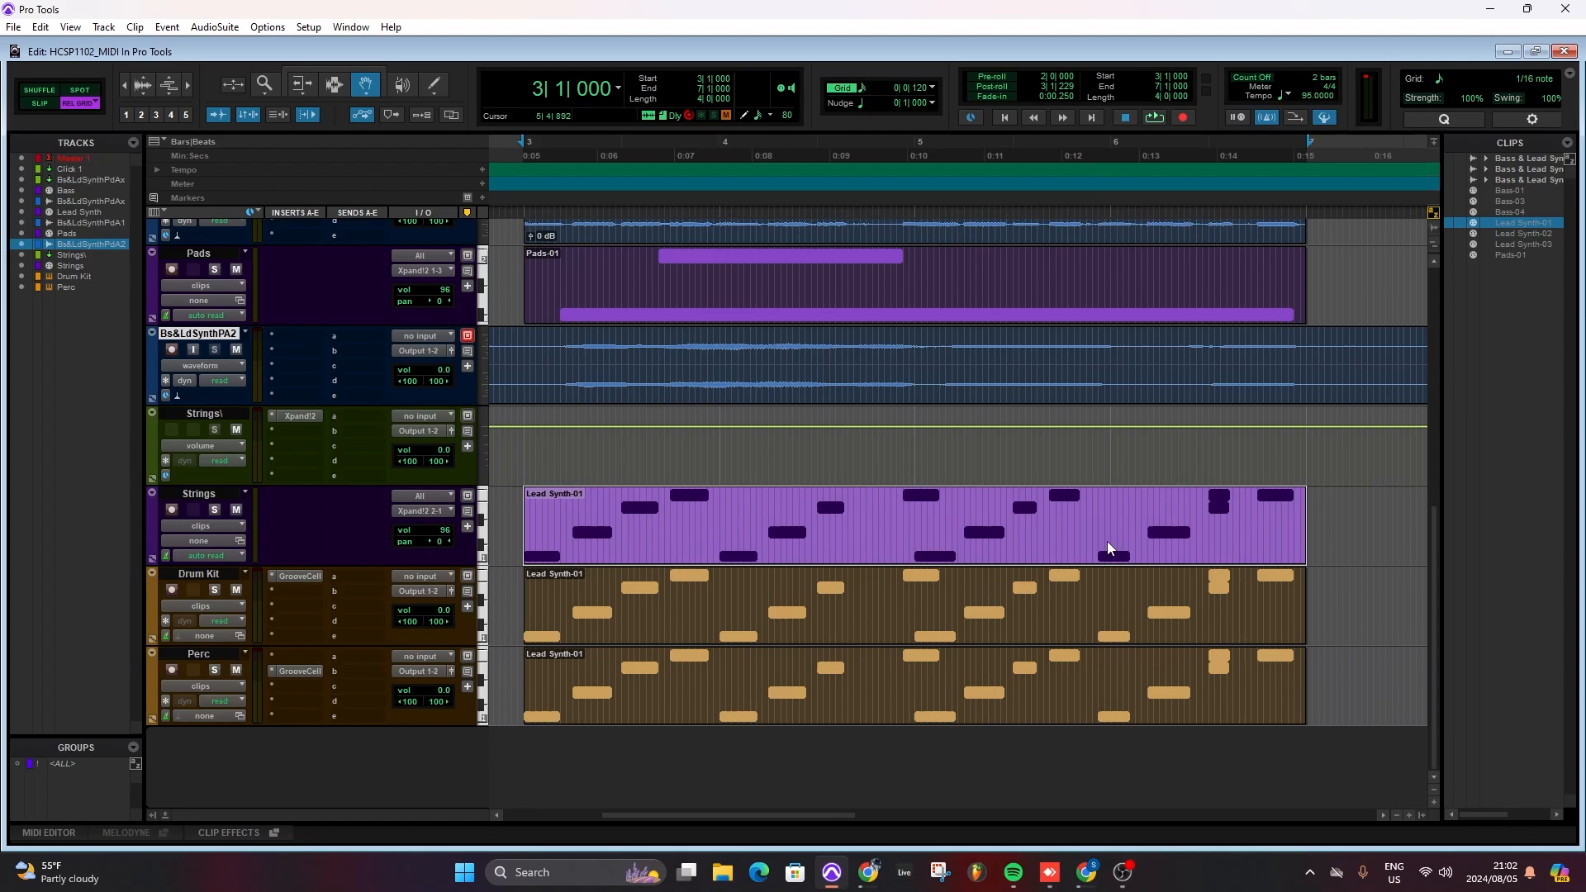
{"action": "left_click_drag", "start_coordinate": [1106, 542], "coordinate": [522, 545]}
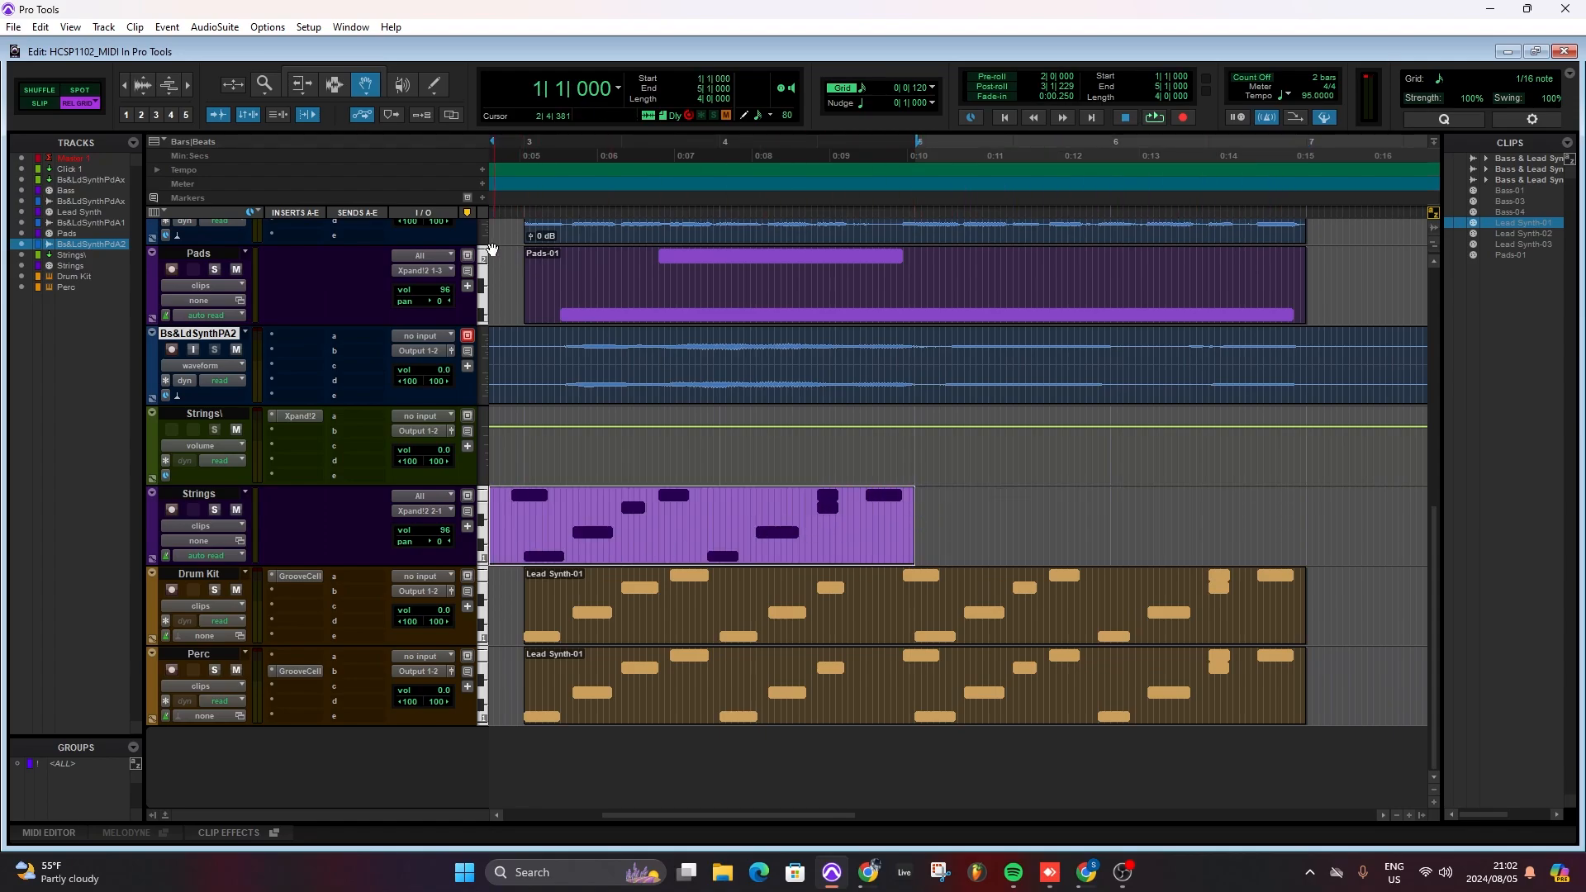
Trim the Strings clip to end at bar 3 and copy it to the Drum Kit and Perc tracks at bar 1
{"action": "left_click", "coordinate": [298, 86]}
{"action": "scroll", "coordinate": [954, 537], "scroll_direction": "left", "scroll_amount": 3}
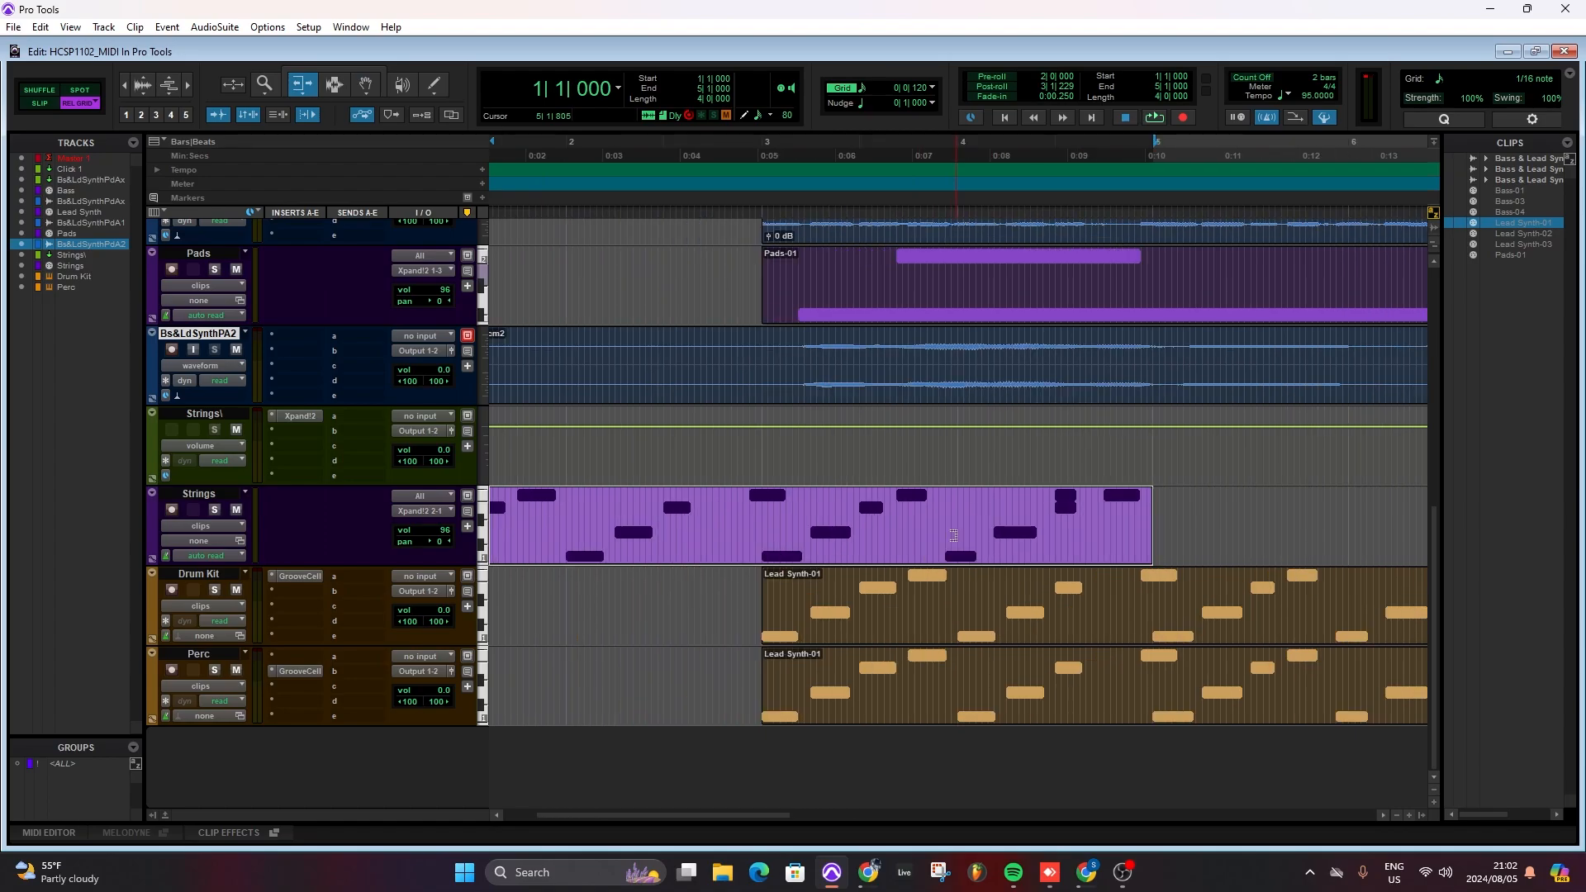
{"action": "left_click_drag", "start_coordinate": [1150, 515], "coordinate": [759, 526]}
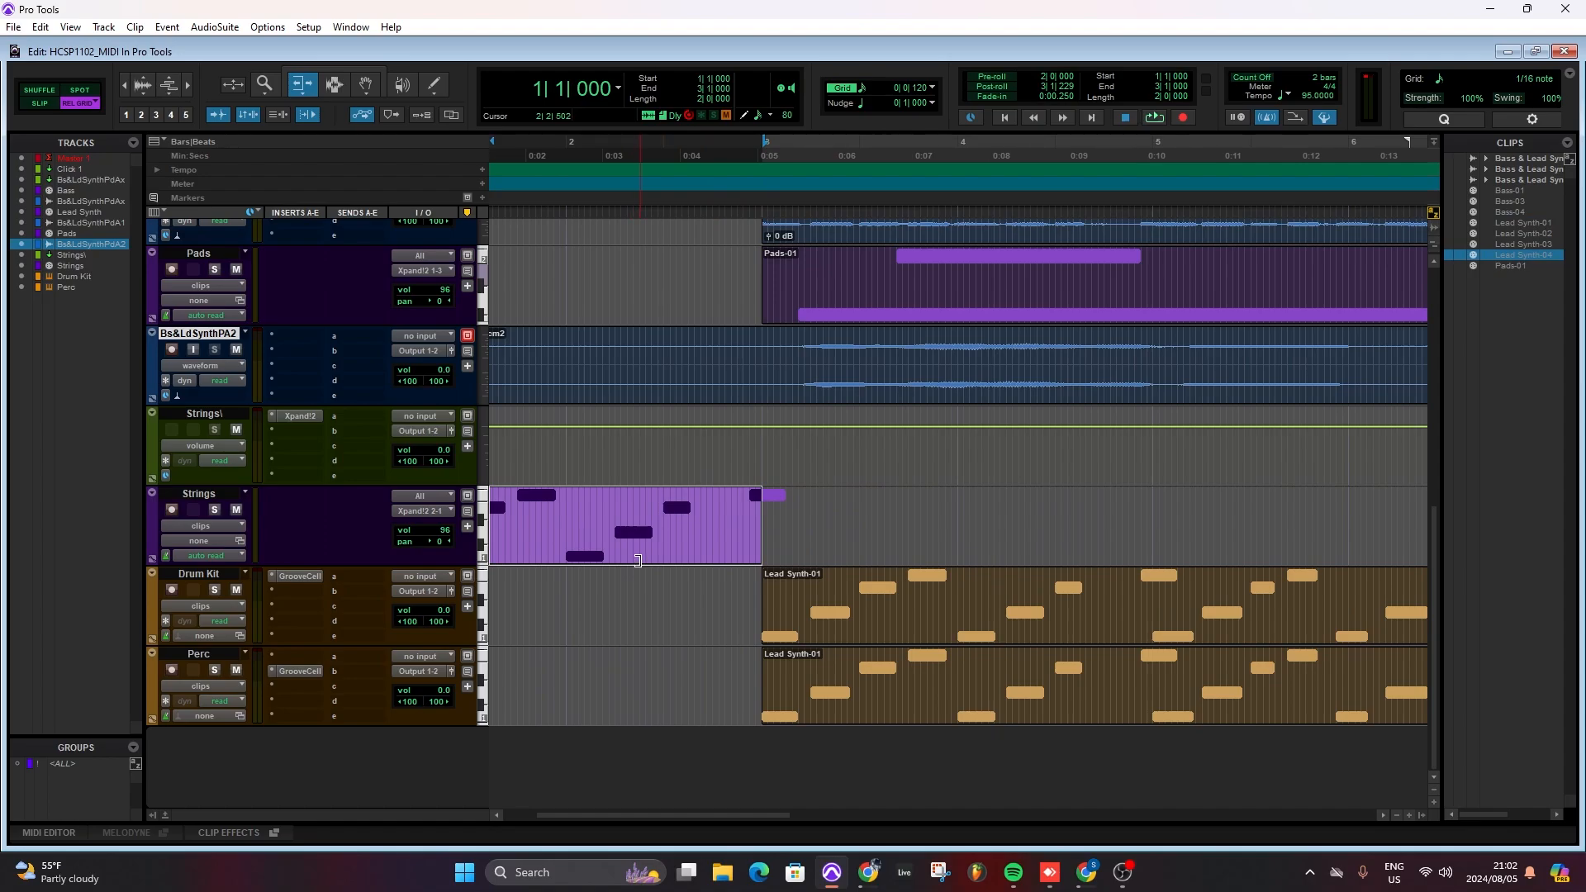
{"action": "left_click", "coordinate": [366, 86]}
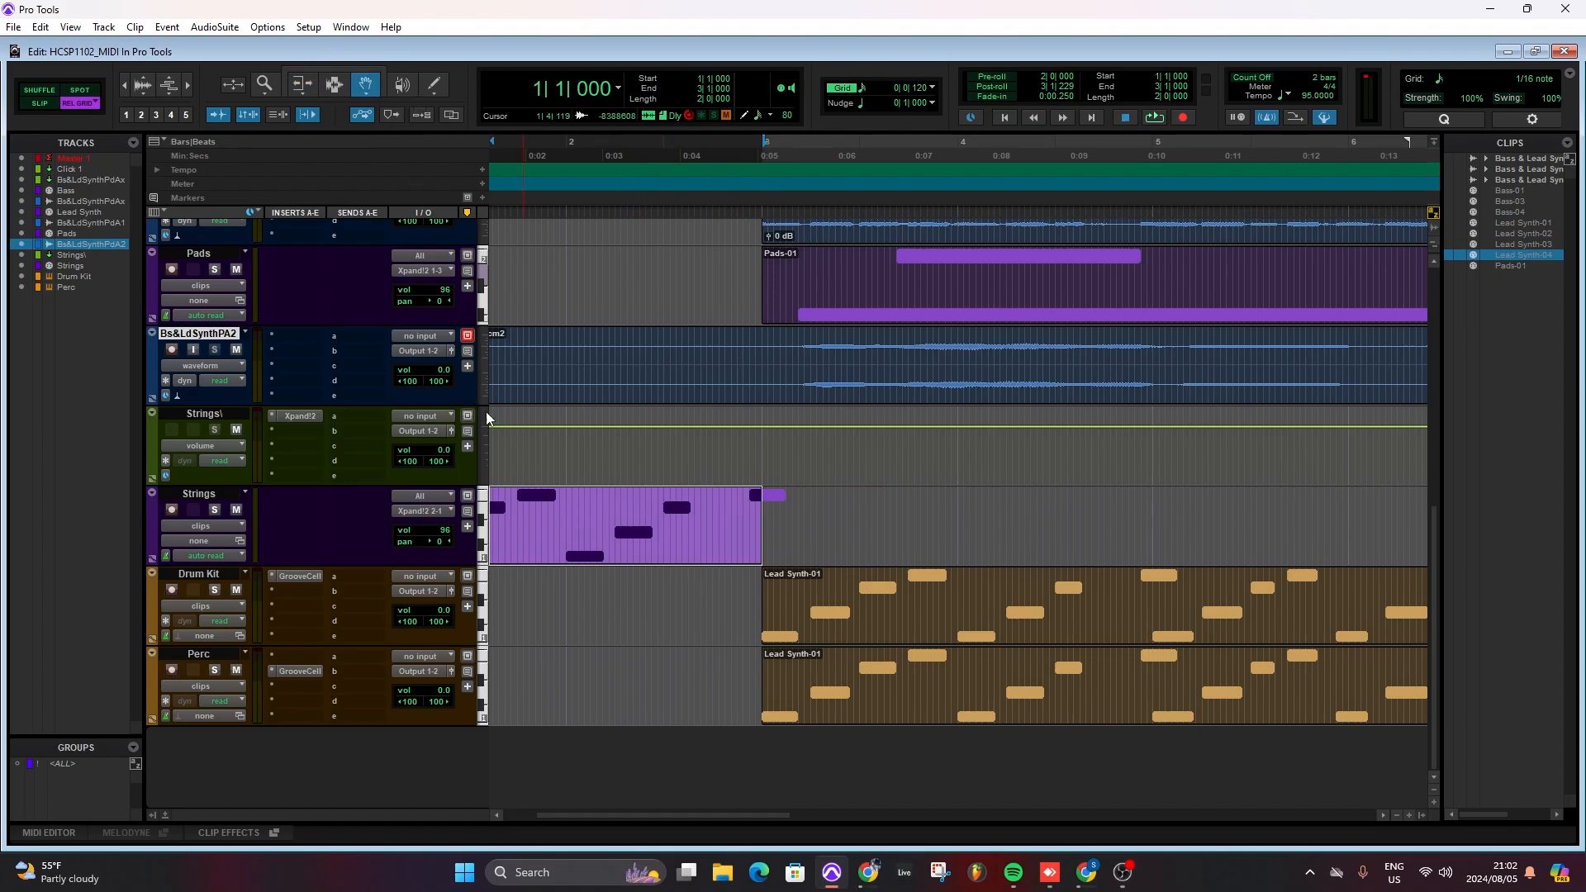
{"action": "left_click_drag", "start_coordinate": [580, 561], "coordinate": [575, 684]}
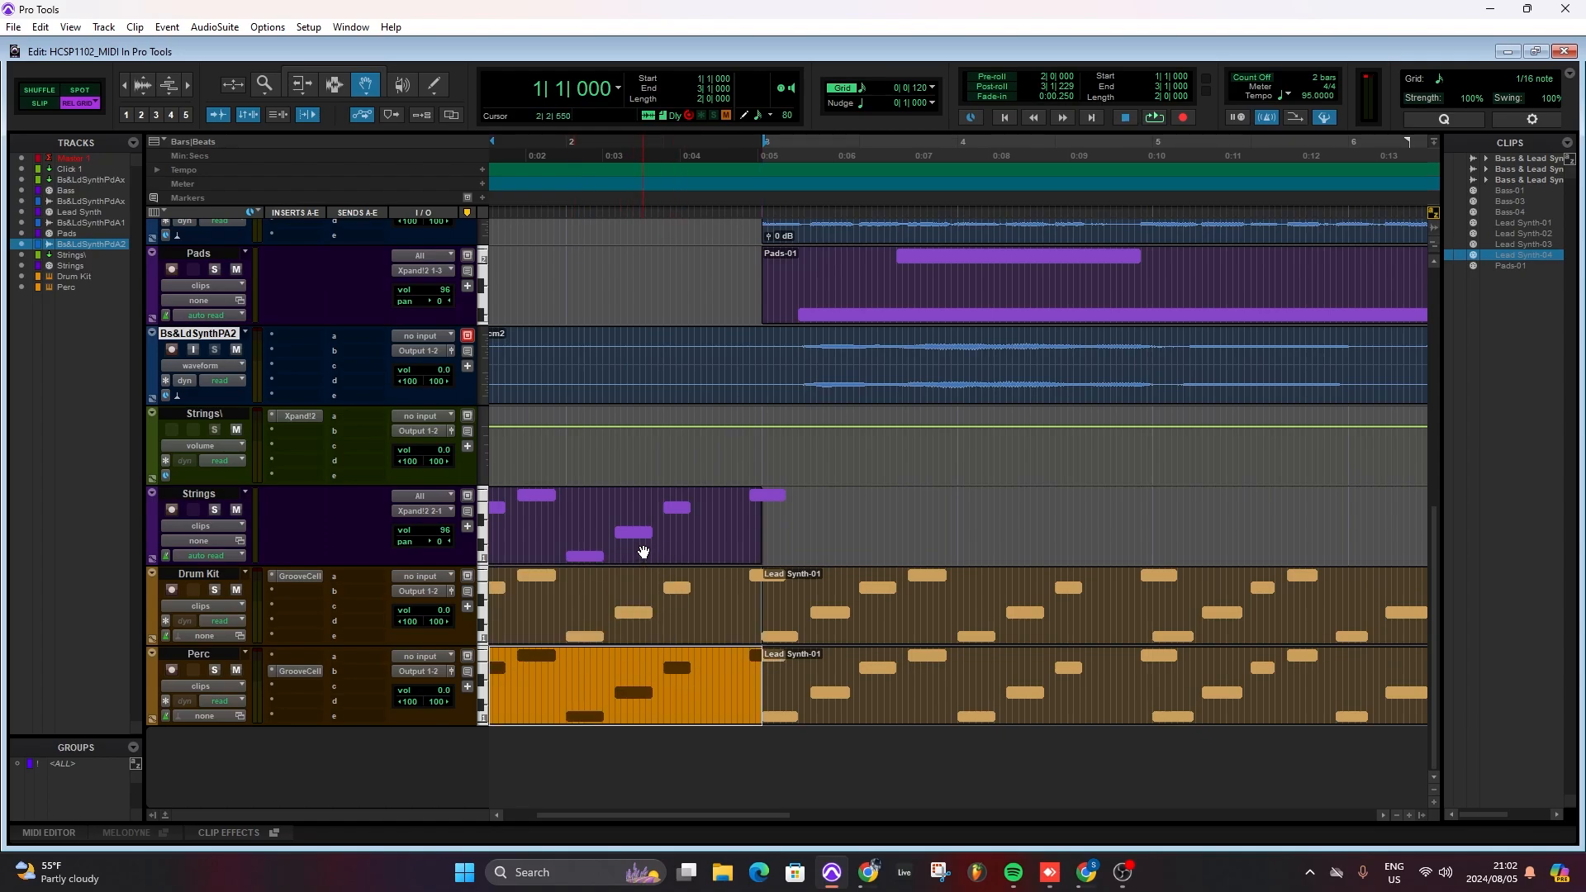
Repeat the two-bar Lead Synth-04 clip on the Strings track at bars 3 and 5
{"action": "left_click_drag", "start_coordinate": [643, 552], "coordinate": [1038, 564]}
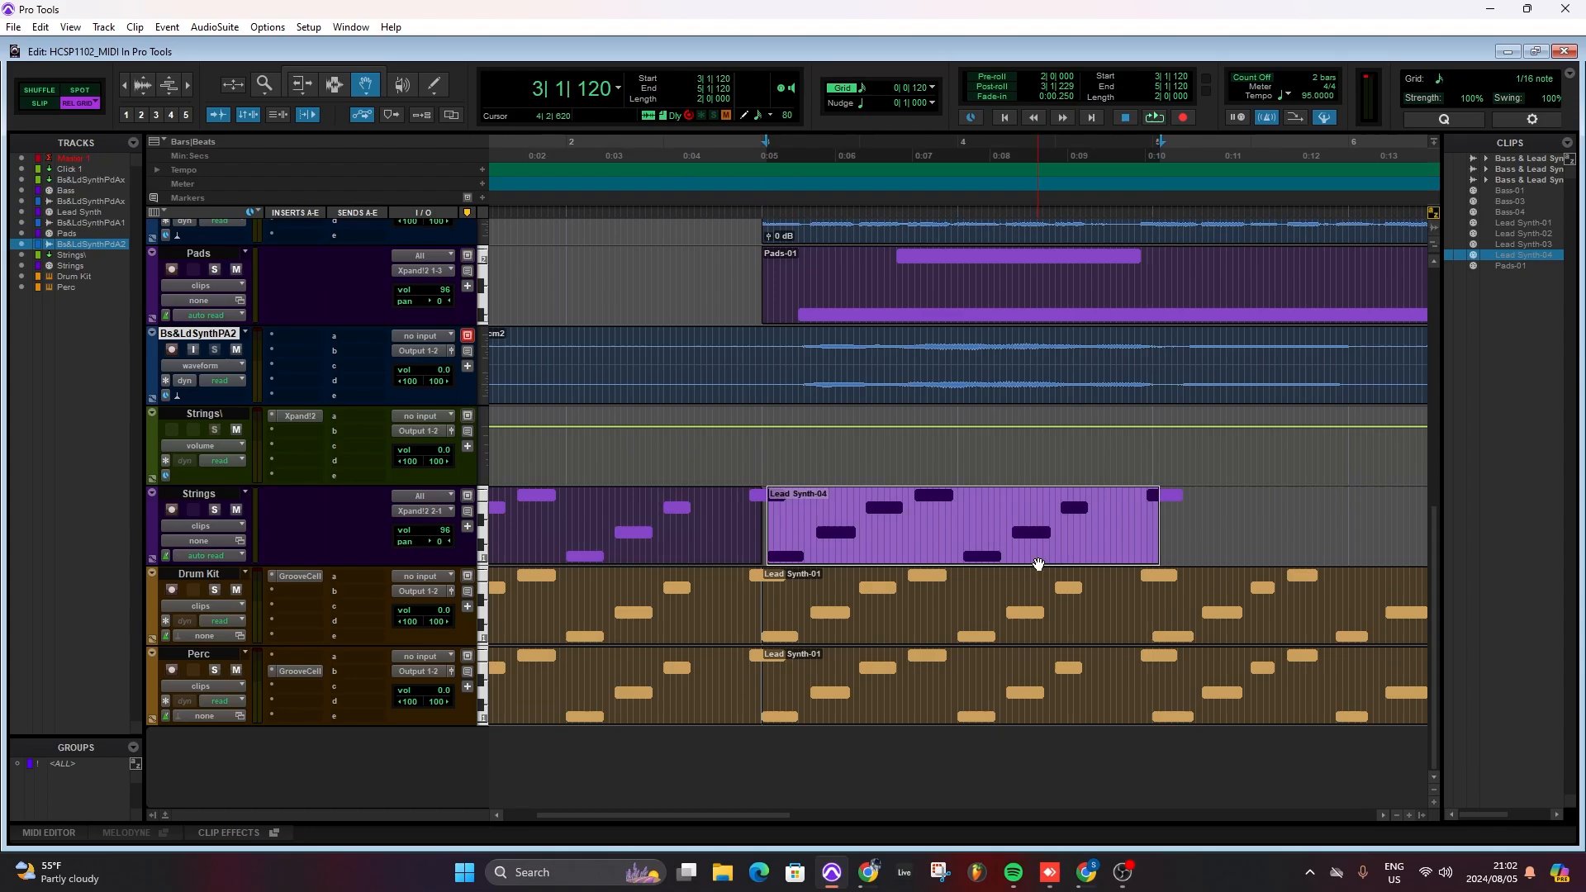
{"action": "key", "text": "ctrl+z"}
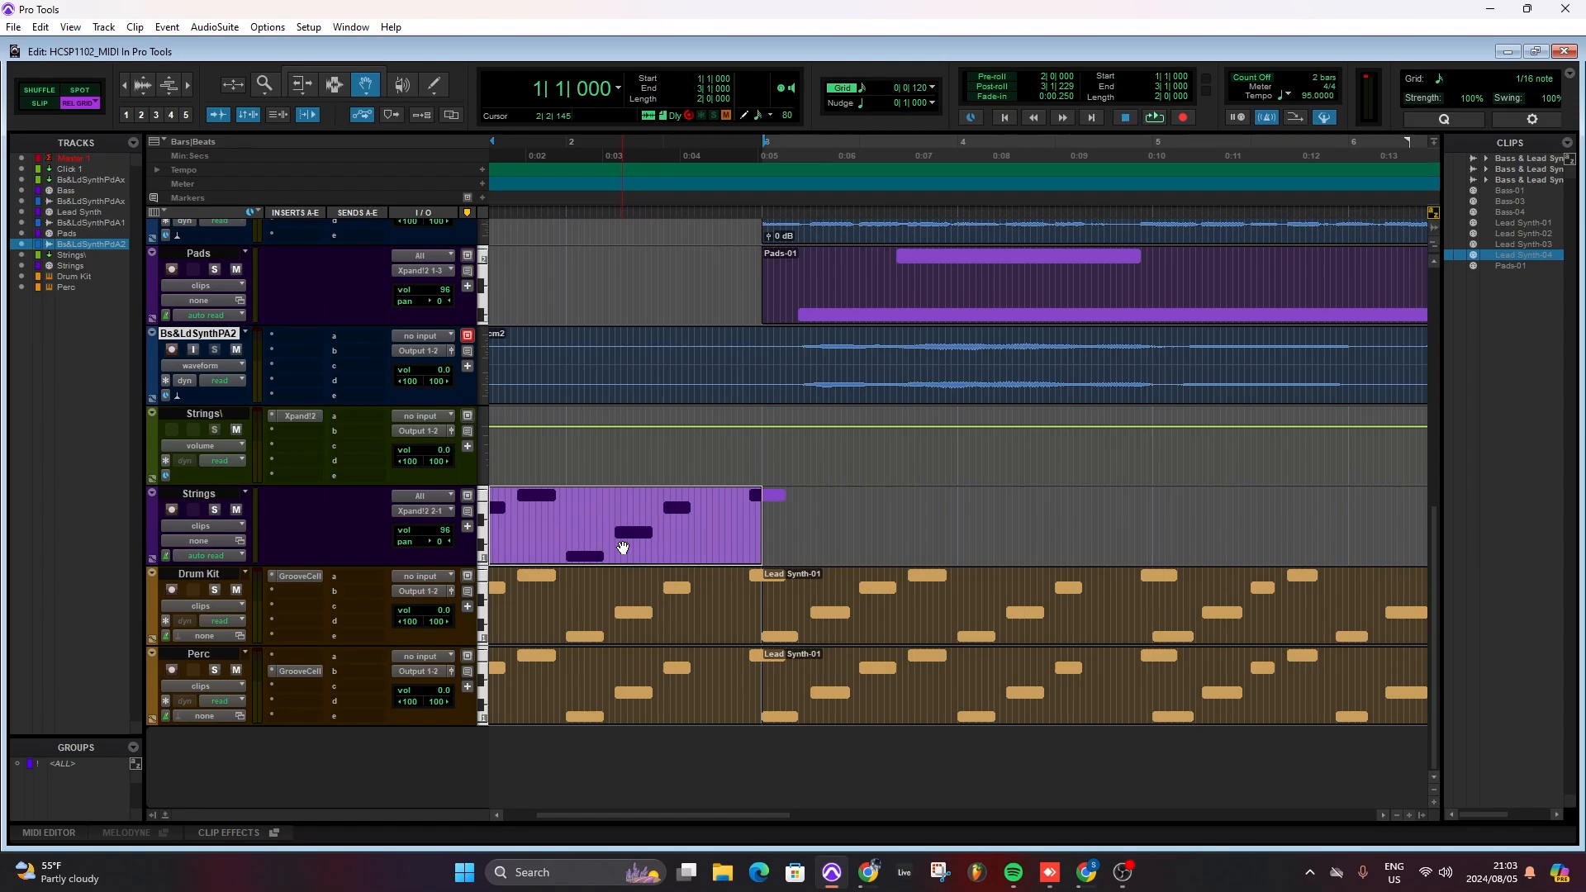
{"action": "left_click_drag", "start_coordinate": [623, 547], "coordinate": [1009, 541]}
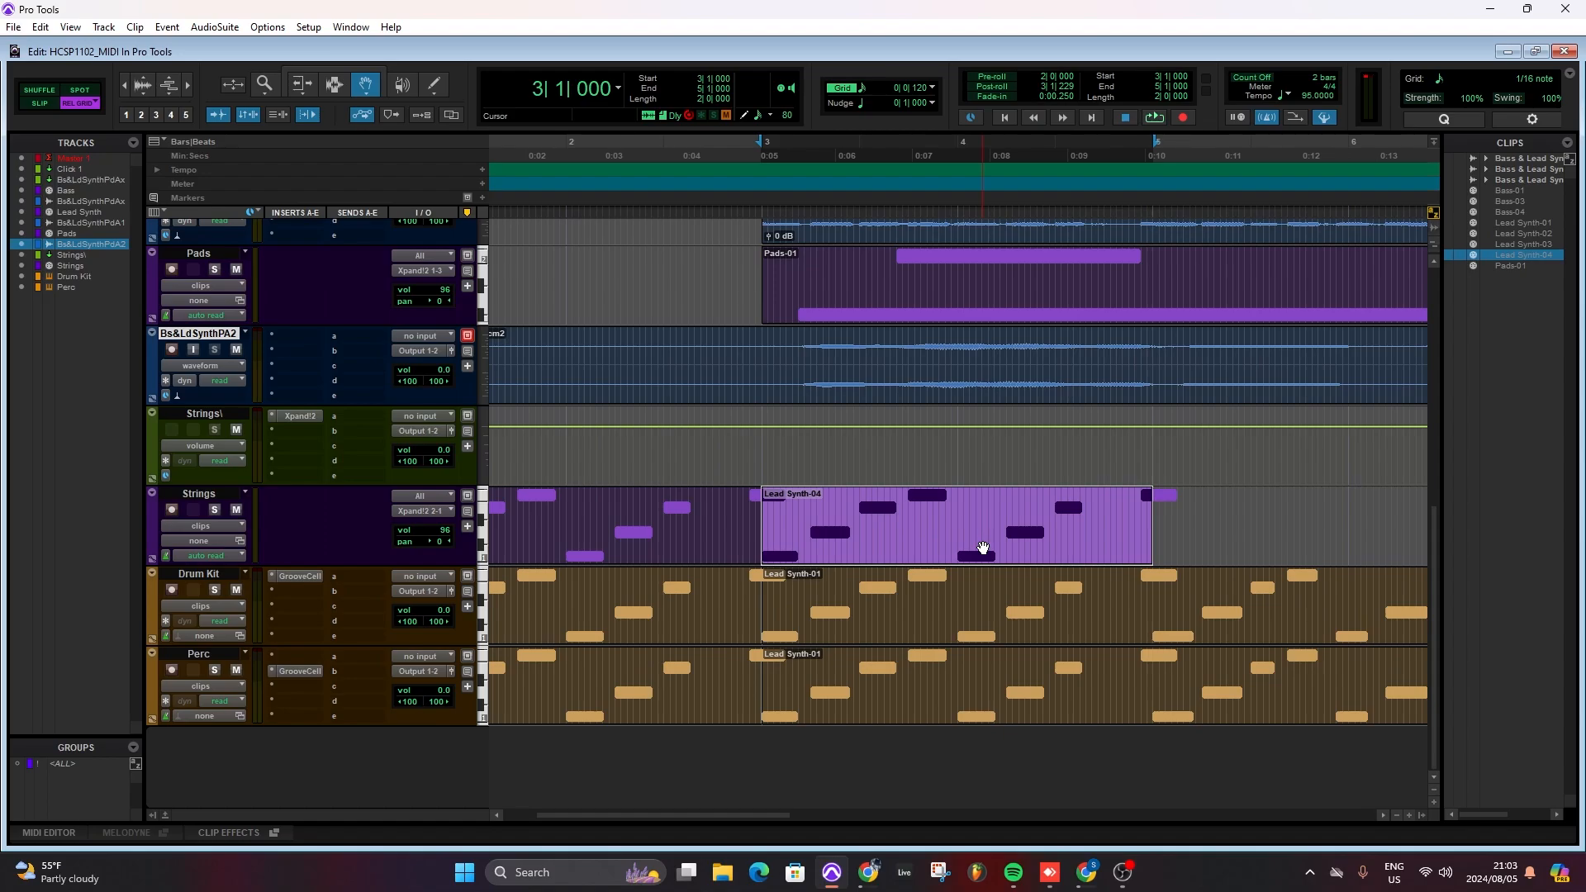
{"action": "key", "text": "ctrl+d"}
{"action": "key", "text": "r"}
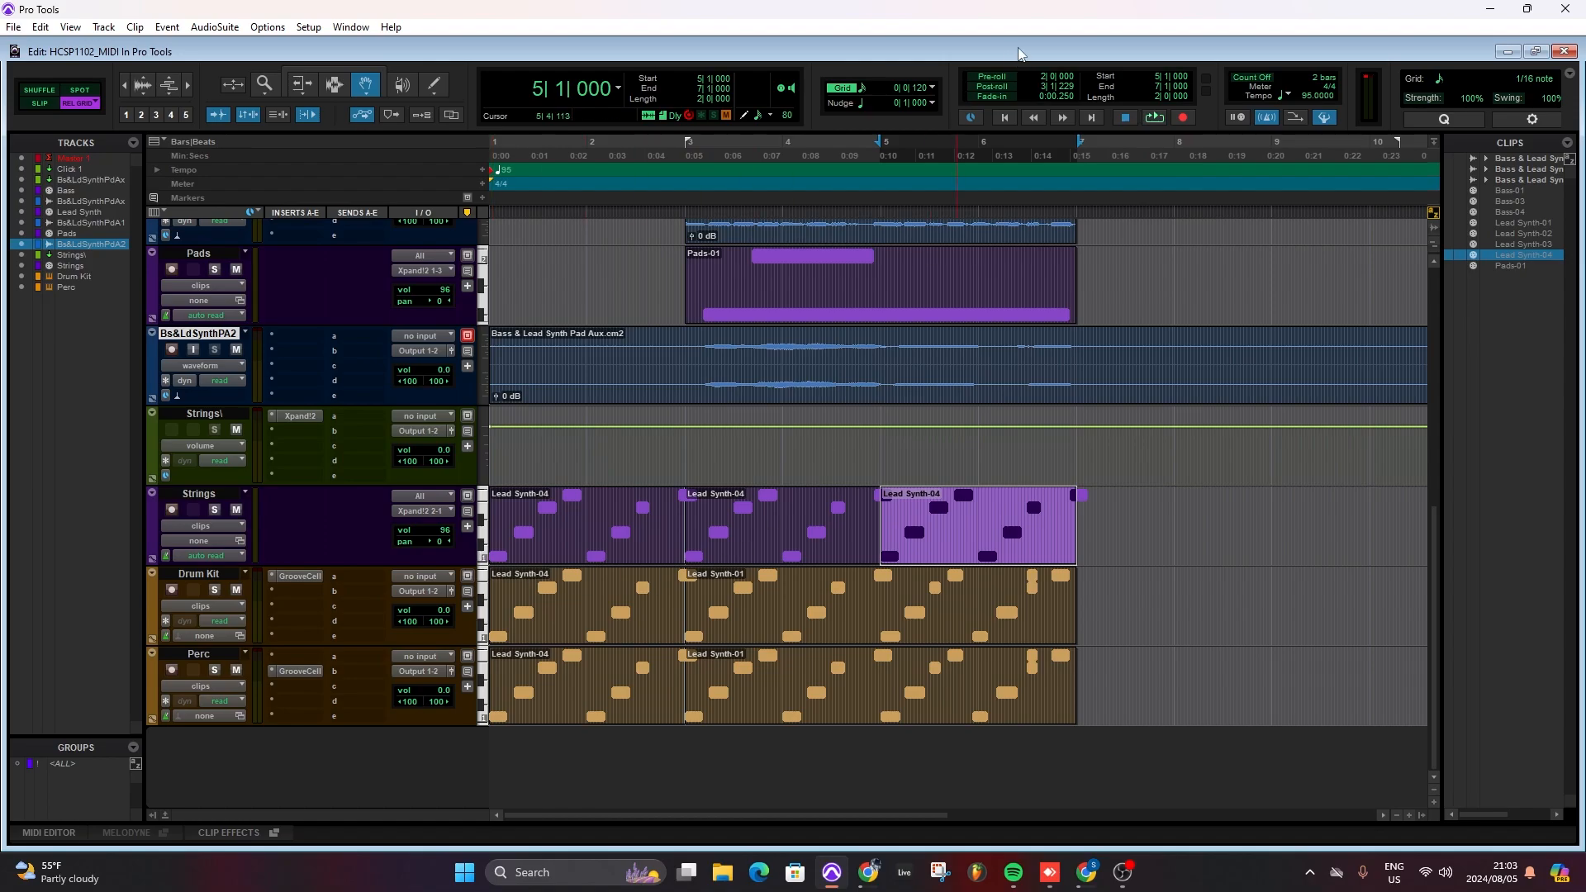
Switch to the Mix window to view all track channels
{"action": "key", "text": "ctrl+equal"}
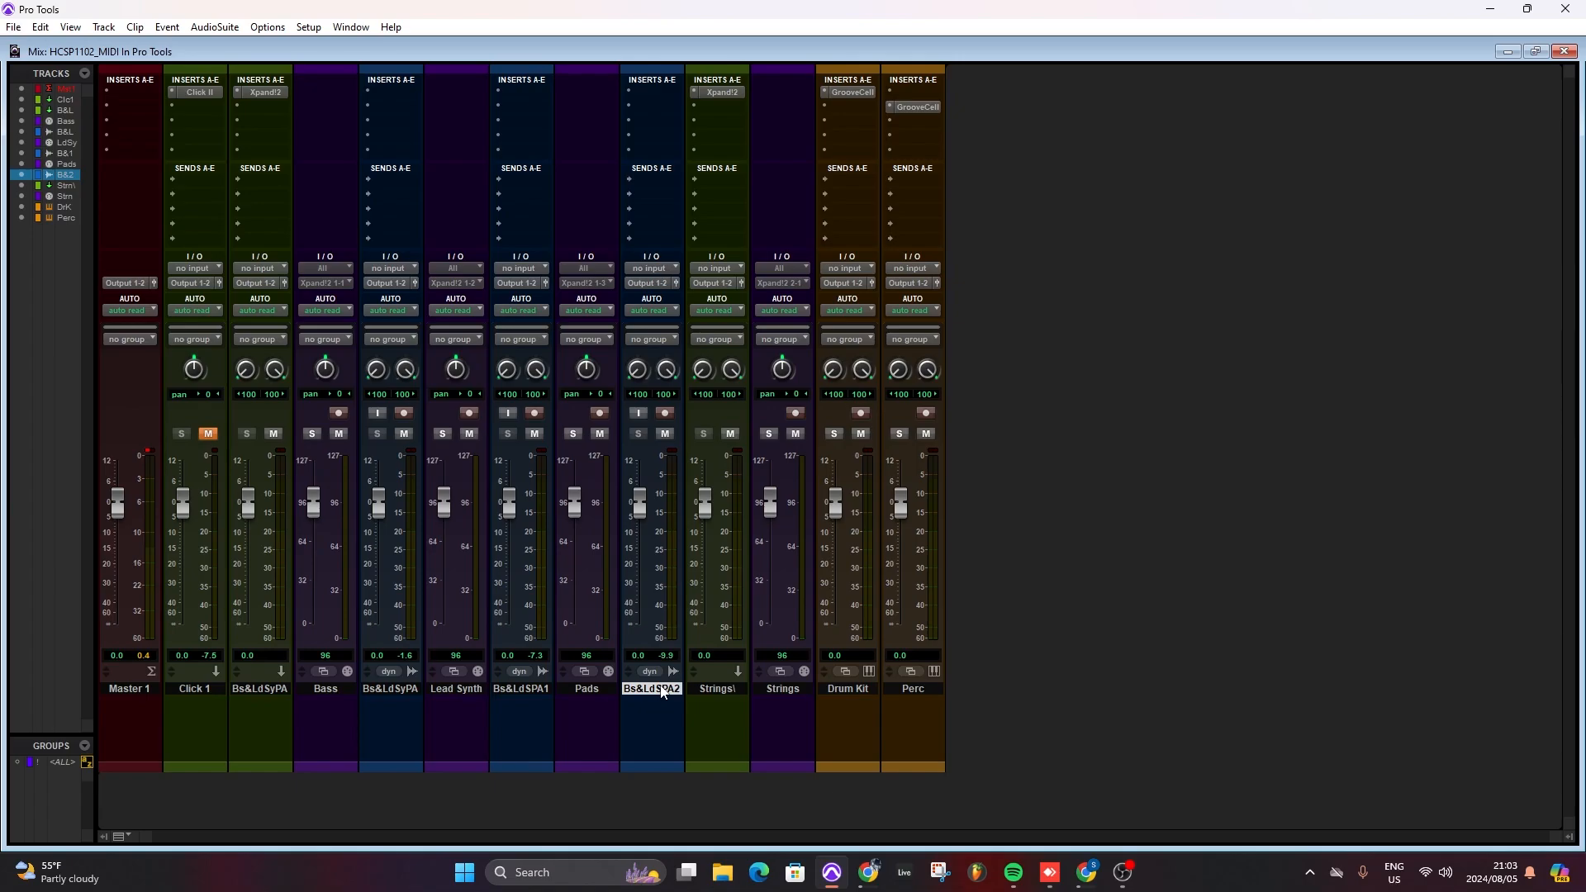
Hide and make inactive all tracks from the Bass and Lead Synth aux through its last committed audio track, including Bass, Lead Synth and Pads
{"action": "left_click", "coordinate": [273, 691], "text": "shift"}
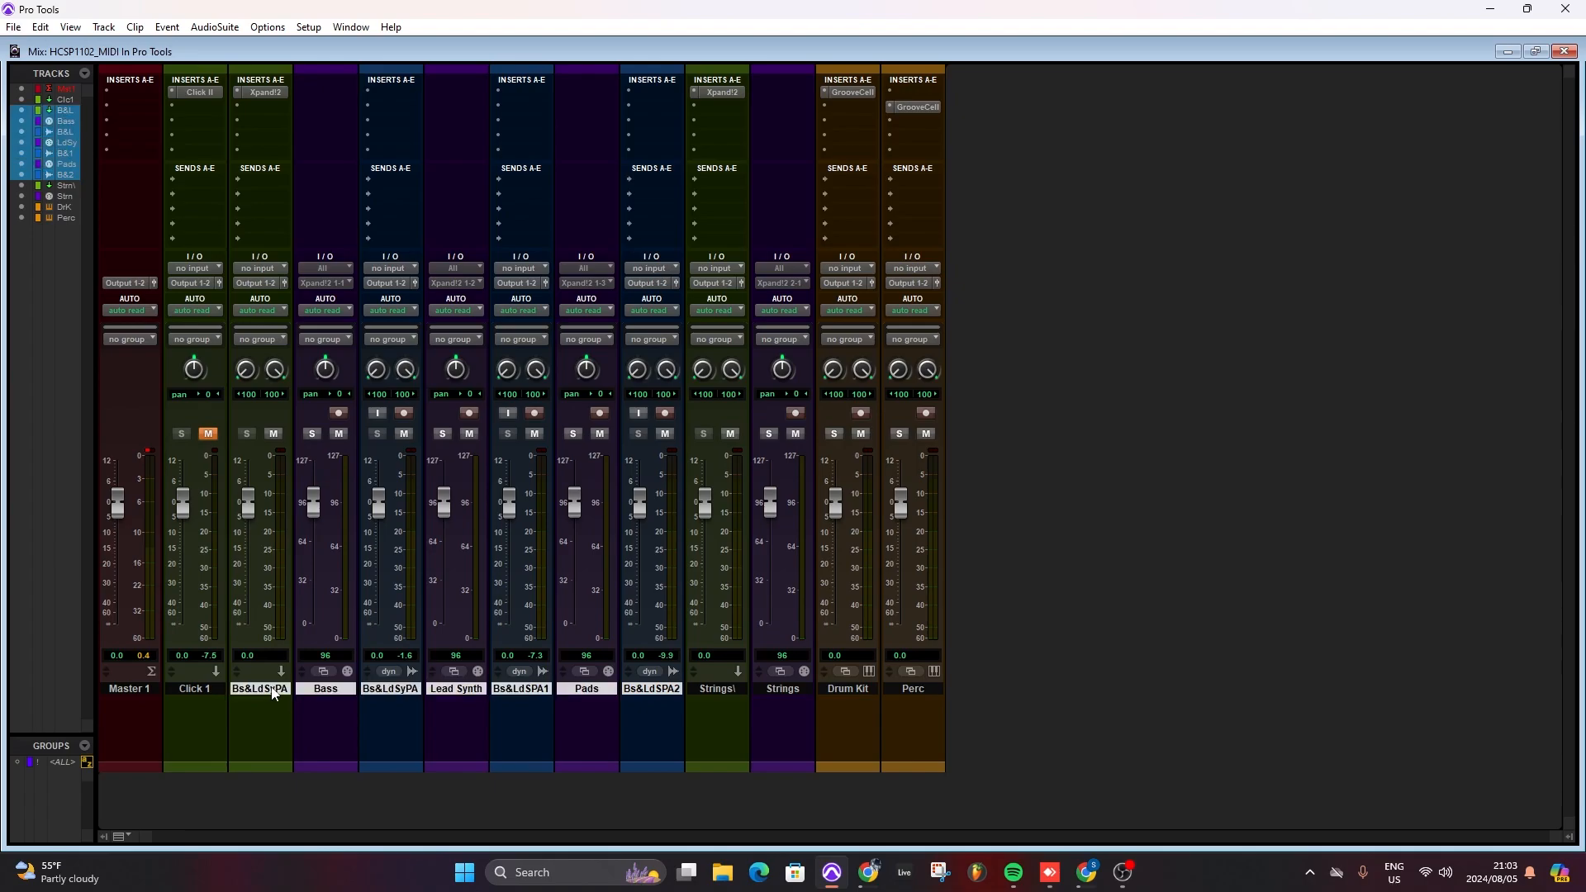
{"action": "right_click", "coordinate": [273, 696]}
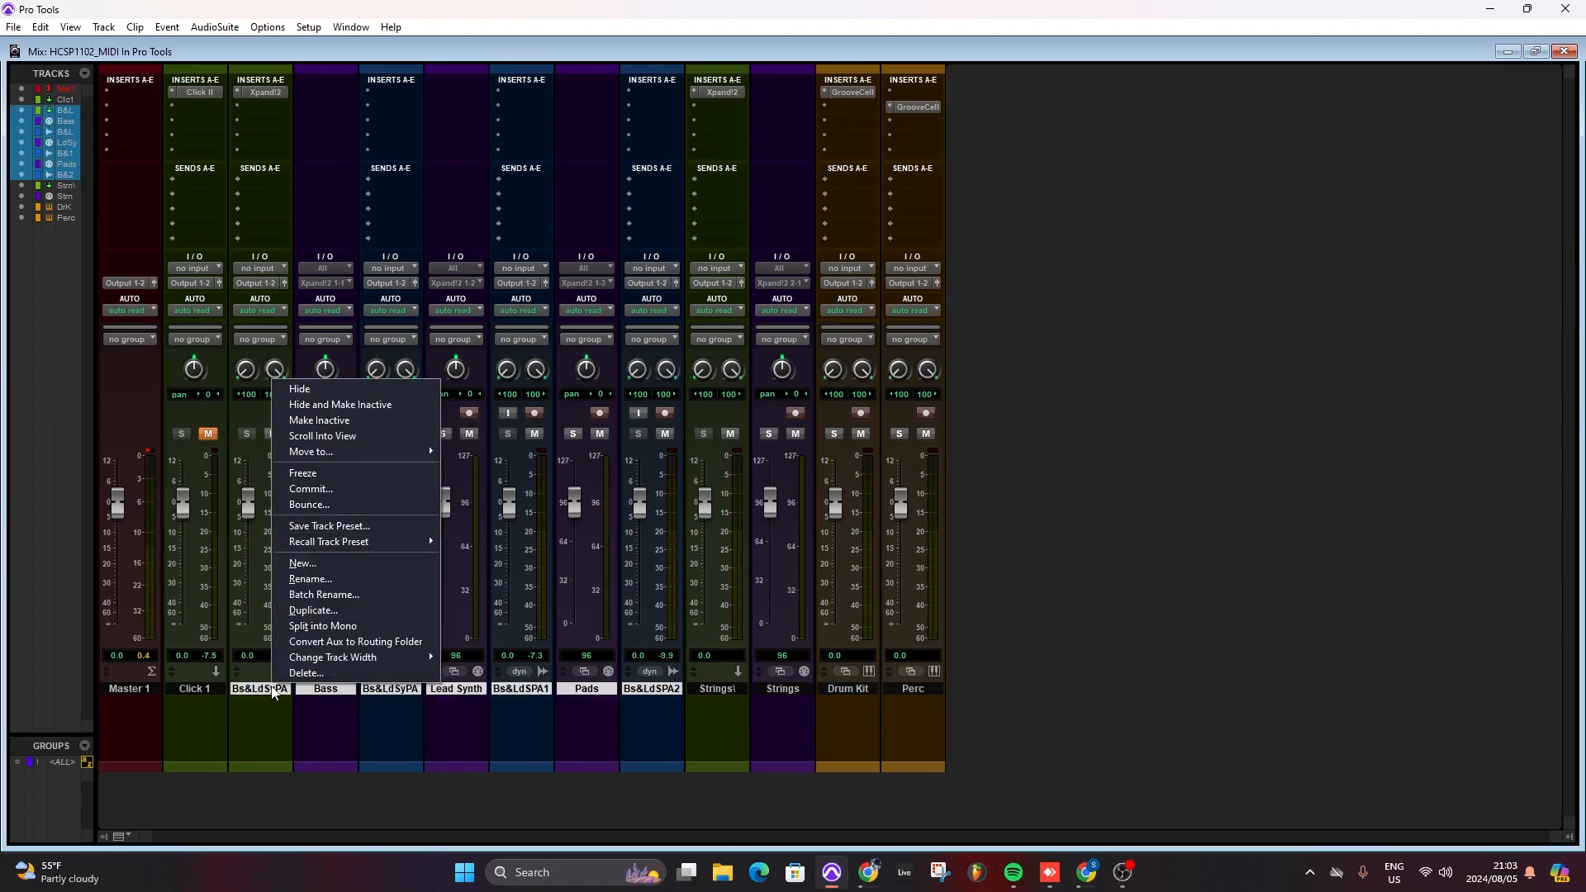
{"action": "left_click", "coordinate": [334, 404]}
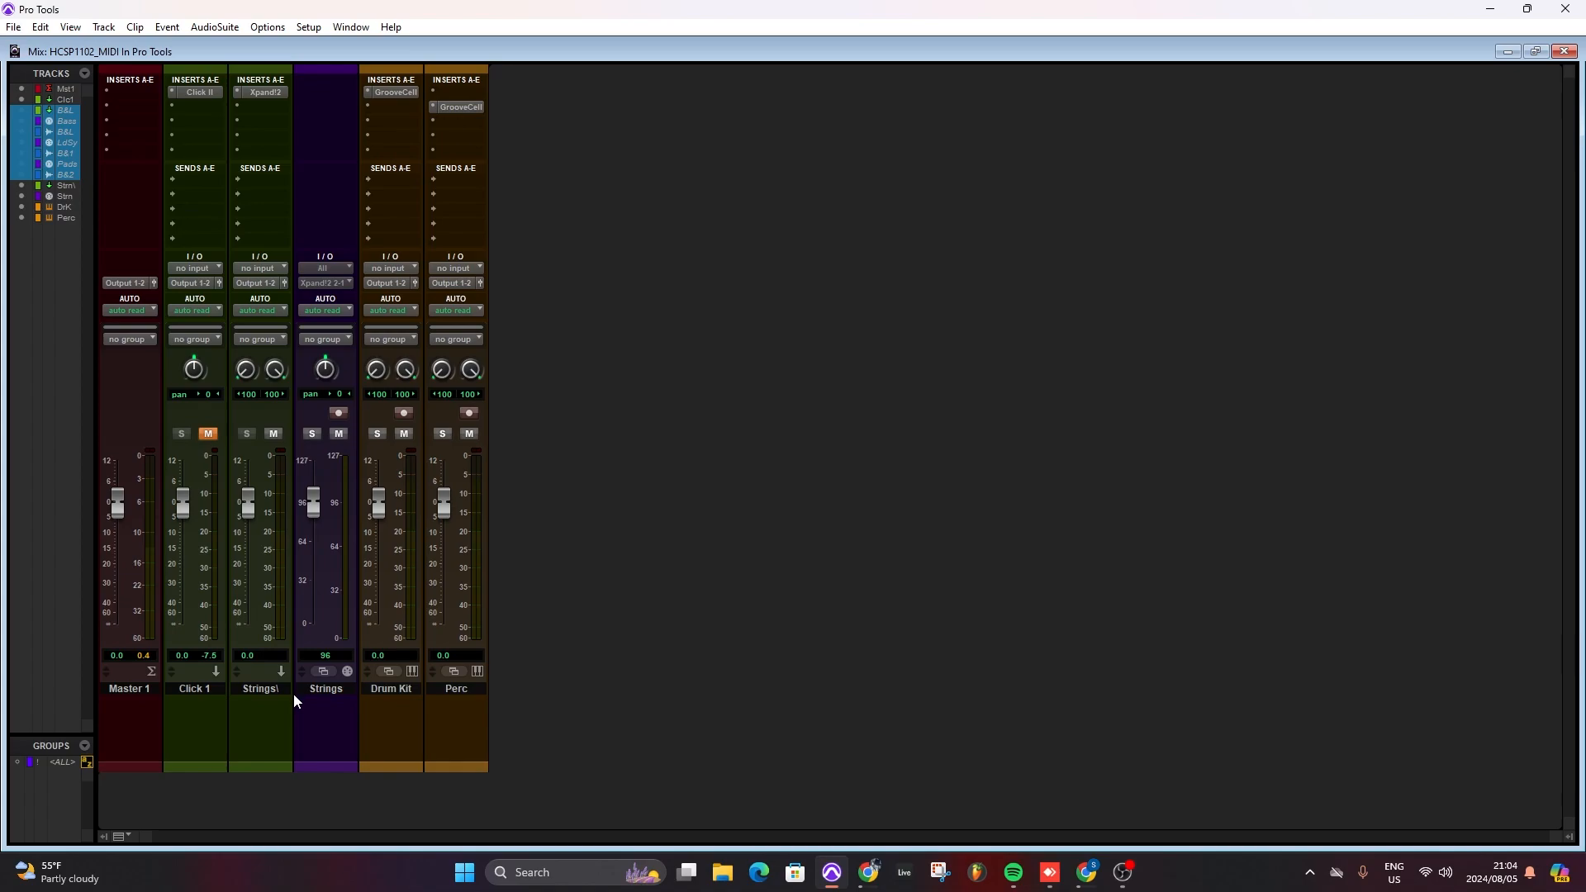
Set up three new stereo audio tracks as separate entries in the New Tracks dialog
{"action": "left_click", "coordinate": [104, 27]}
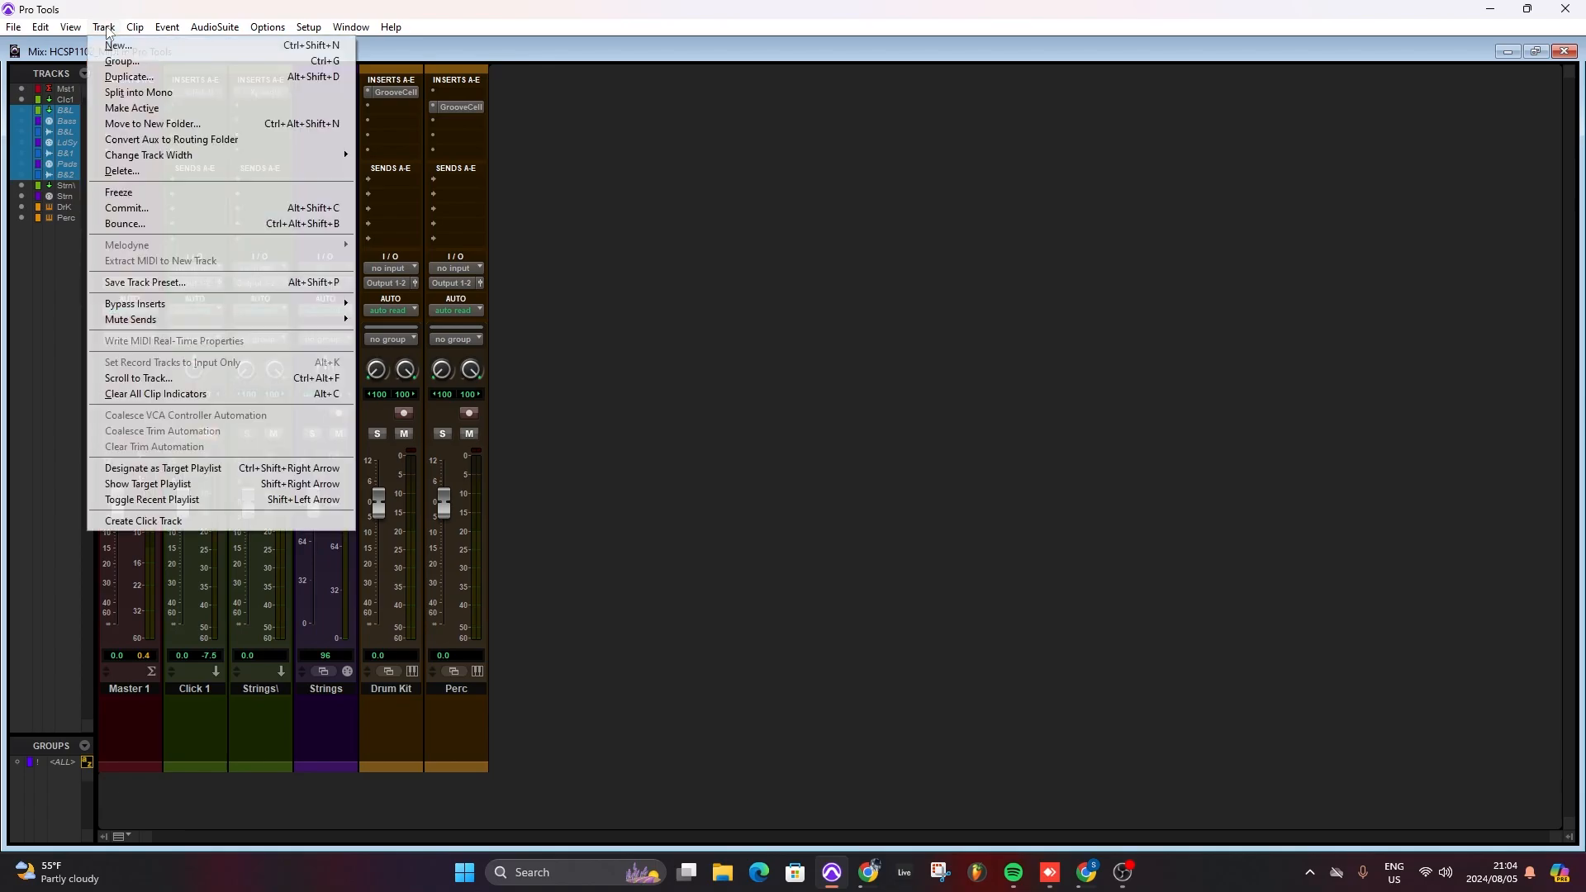
{"action": "left_click", "coordinate": [173, 45]}
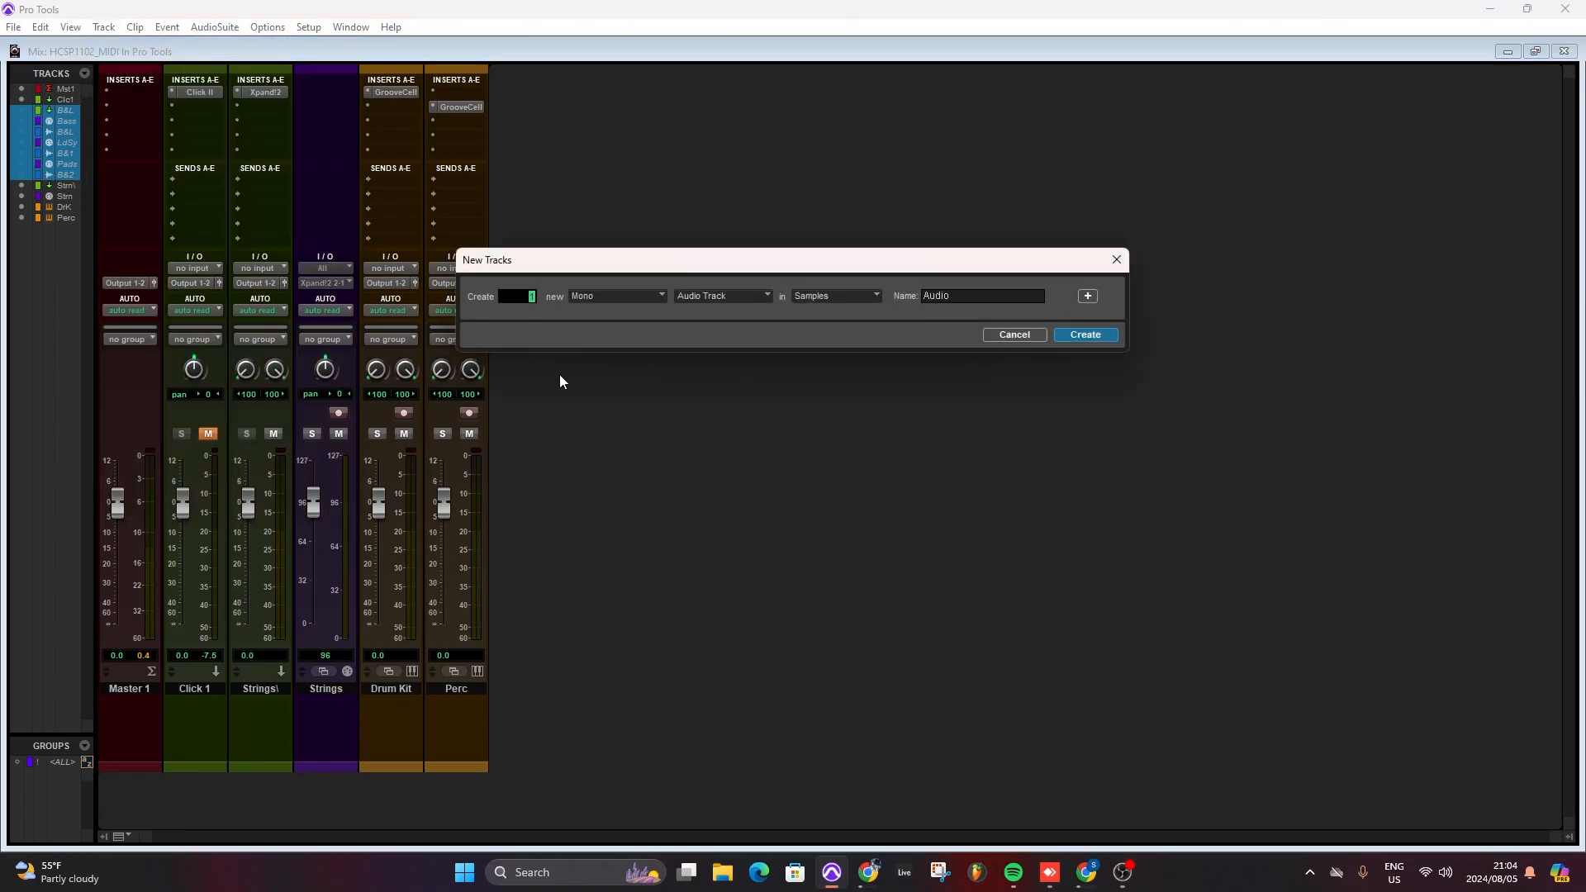
{"action": "left_click", "coordinate": [1087, 296]}
{"action": "left_click", "coordinate": [1084, 294]}
{"action": "left_click", "coordinate": [608, 297]}
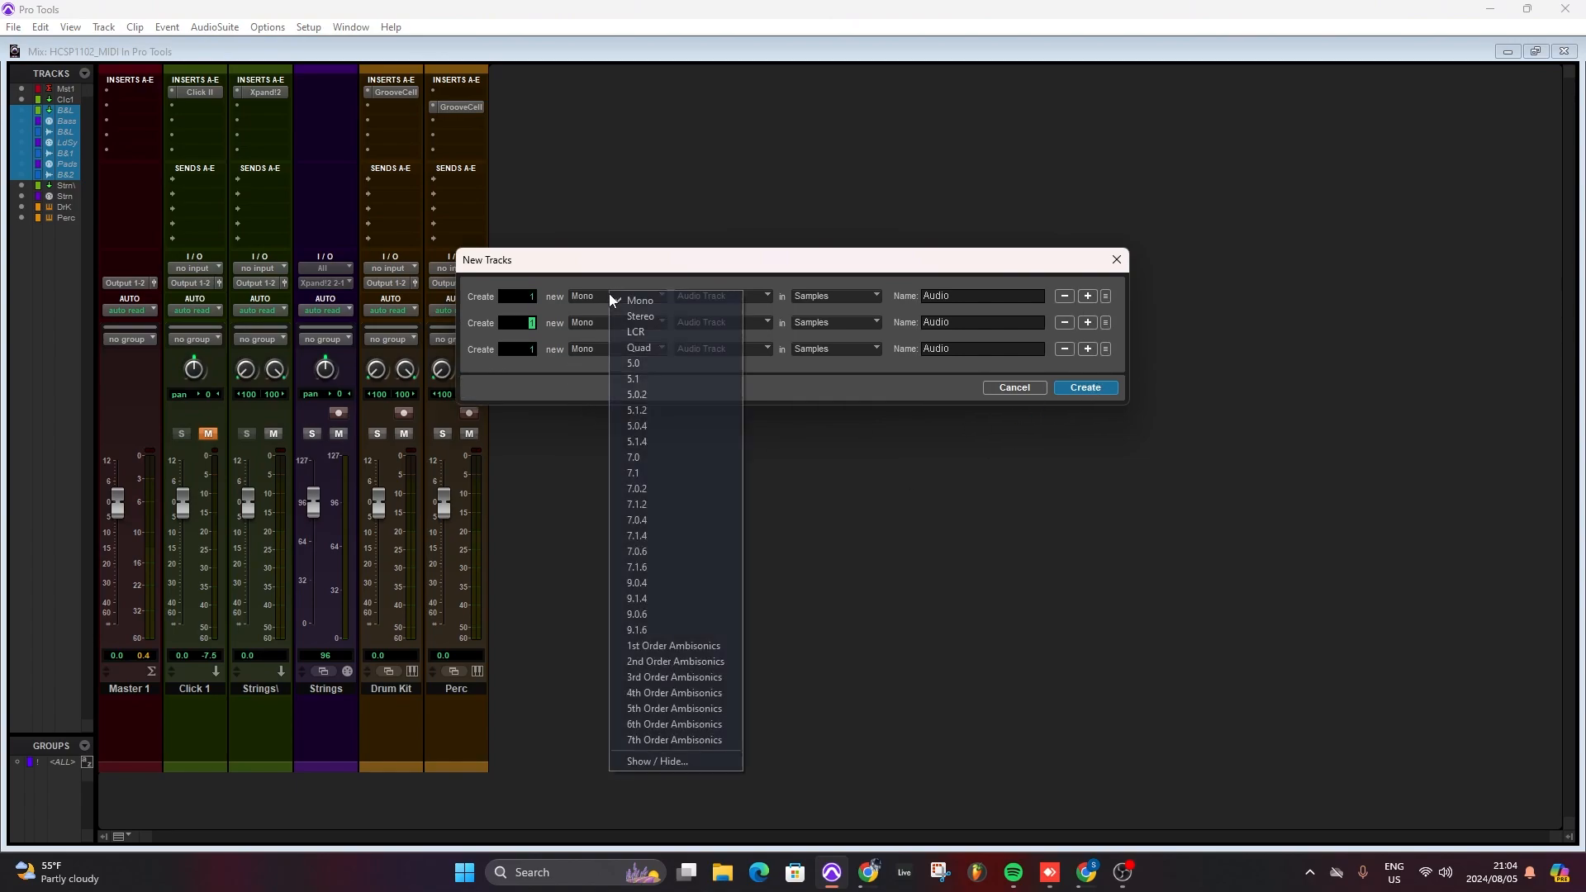
{"action": "left_click", "coordinate": [632, 317]}
{"action": "left_click", "coordinate": [606, 324]}
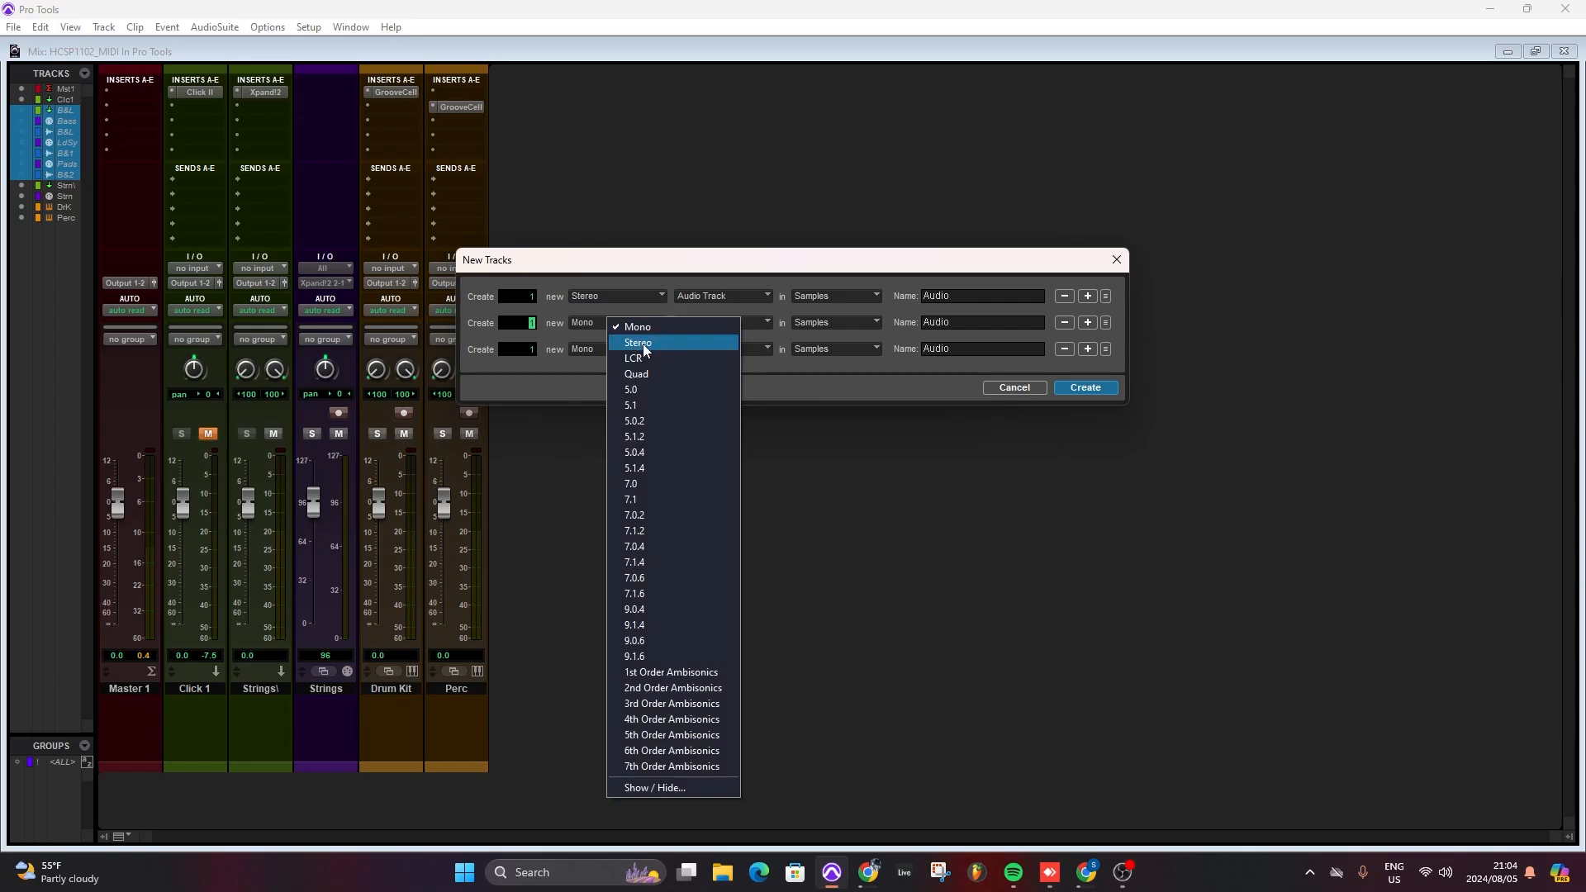
{"action": "left_click", "coordinate": [639, 342]}
{"action": "left_click", "coordinate": [606, 351]}
{"action": "left_click", "coordinate": [649, 367]}
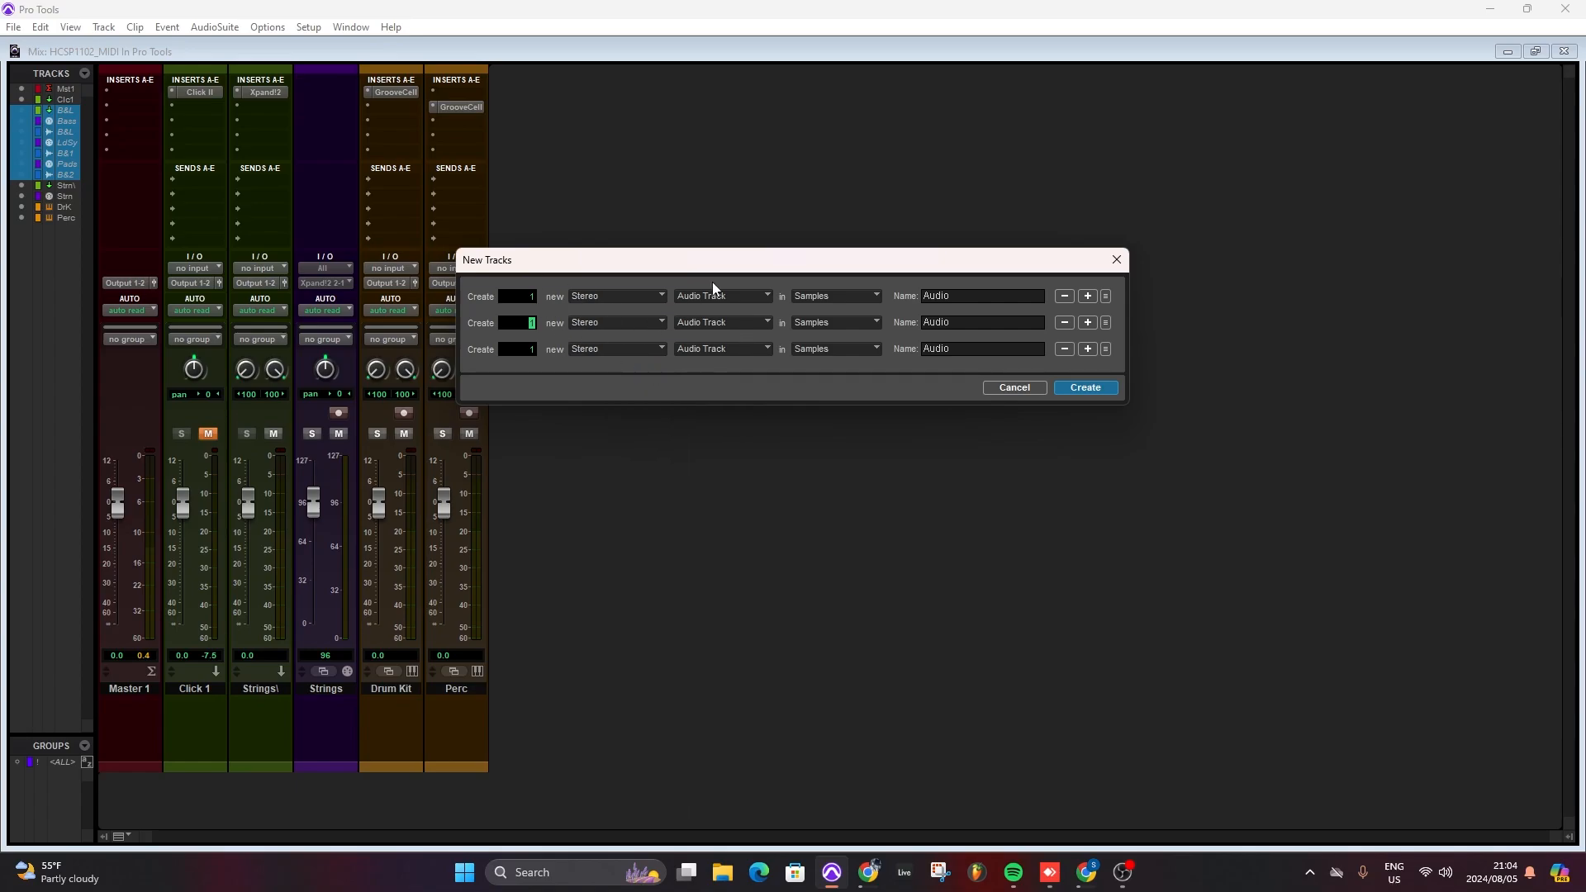
Name the three new tracks String Audio, Drumkit Audio and Perc Audio, and create them
{"action": "left_click_drag", "start_coordinate": [974, 295], "coordinate": [901, 295]}
{"action": "type", "text": "String Au"}
{"action": "left_click_drag", "start_coordinate": [962, 327], "coordinate": [884, 314]}
{"action": "key", "text": "BackSpace"}
{"action": "type", "text": "DrumkitAud"}
{"action": "left_click_drag", "start_coordinate": [964, 349], "coordinate": [865, 346]}
{"action": "type", "text": "P"}
{"action": "left_click", "coordinate": [1087, 386]}
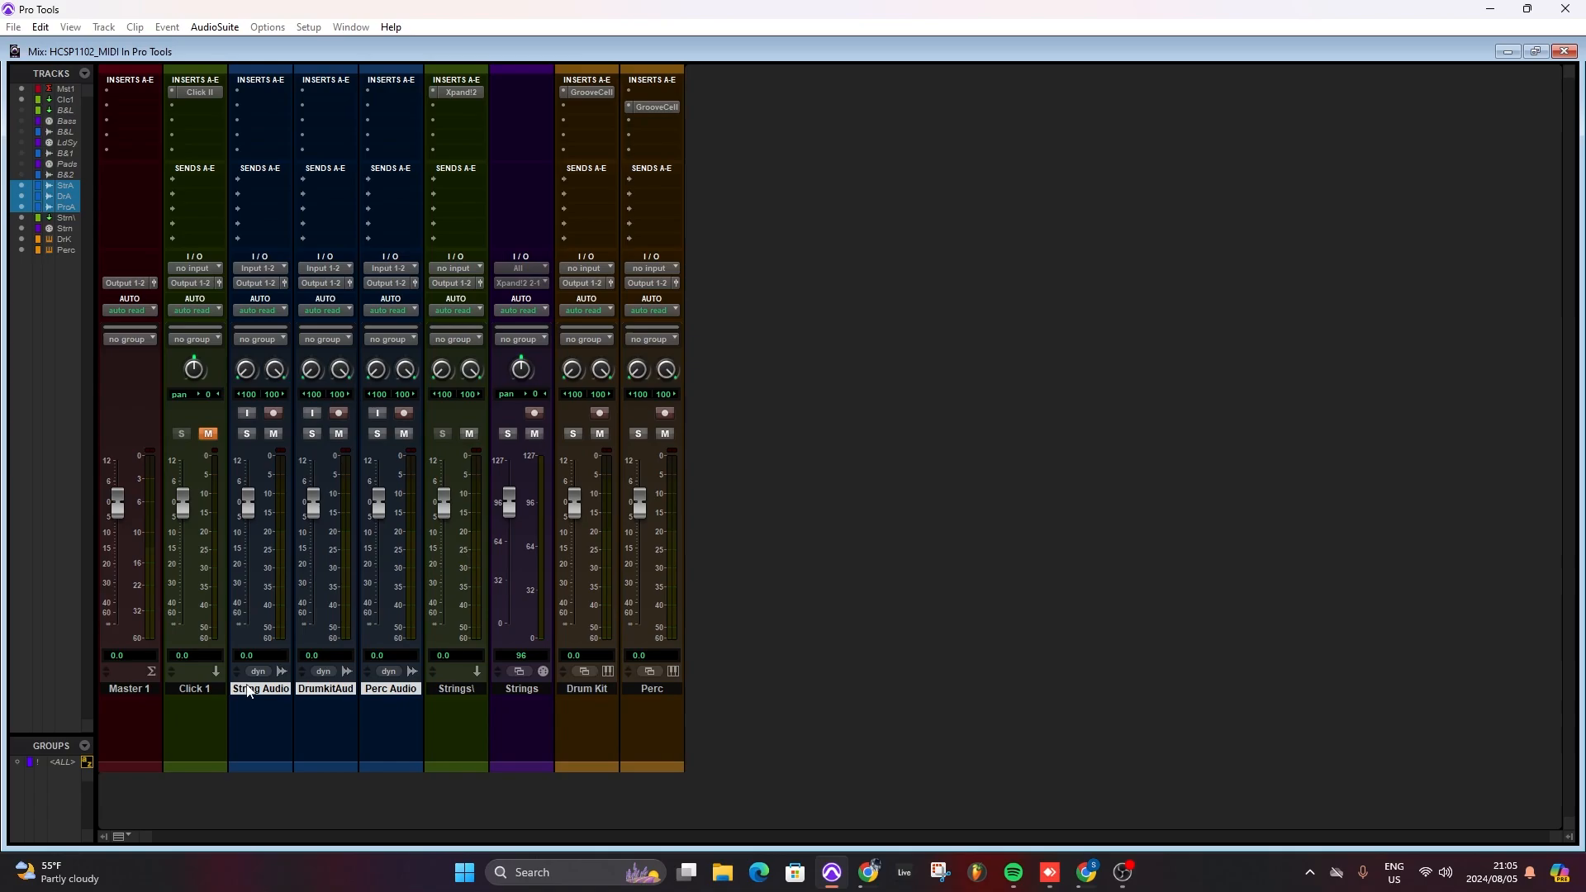
Color the String Audio, Drumkit Audio and Perc Audio tracks red
{"action": "left_click", "coordinate": [192, 688]}
{"action": "left_click", "coordinate": [260, 688]}
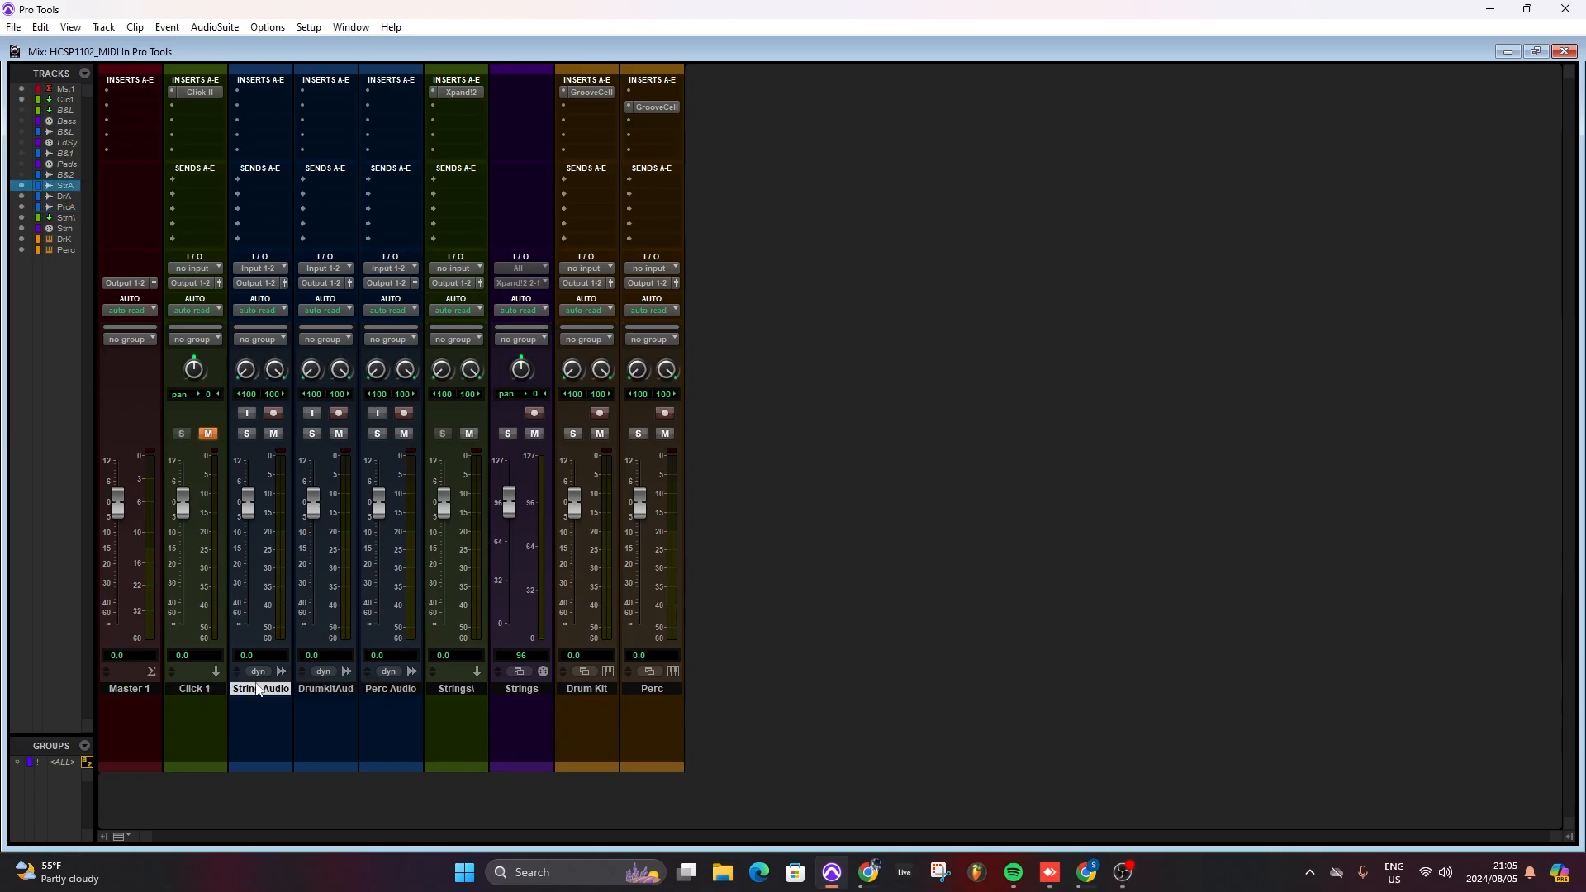
{"action": "left_click", "coordinate": [400, 689], "text": "shift"}
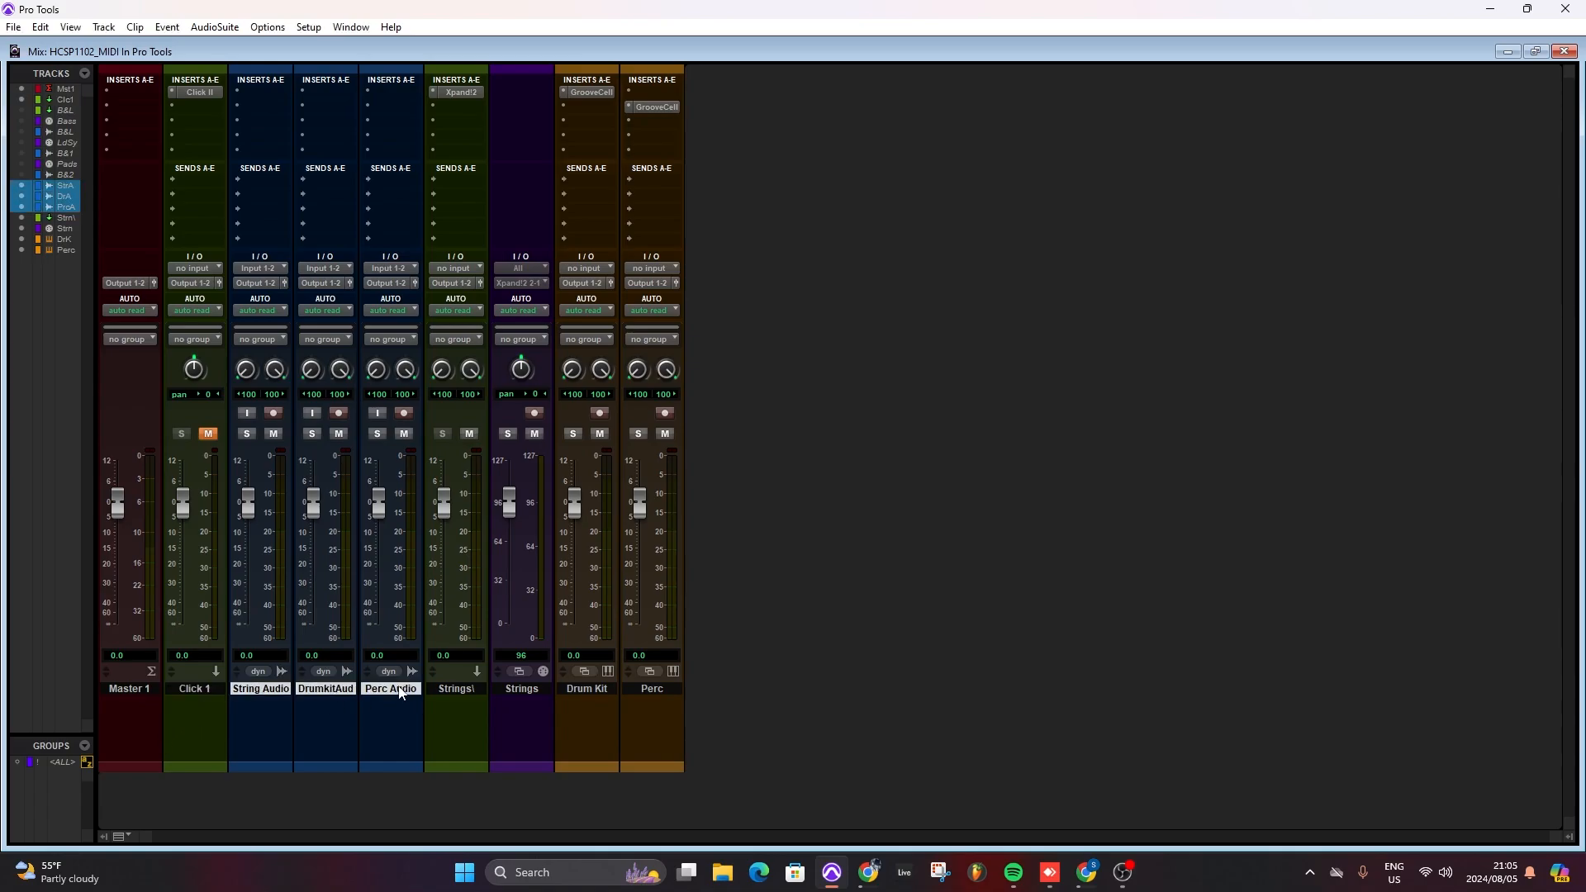
{"action": "double_click", "coordinate": [394, 768]}
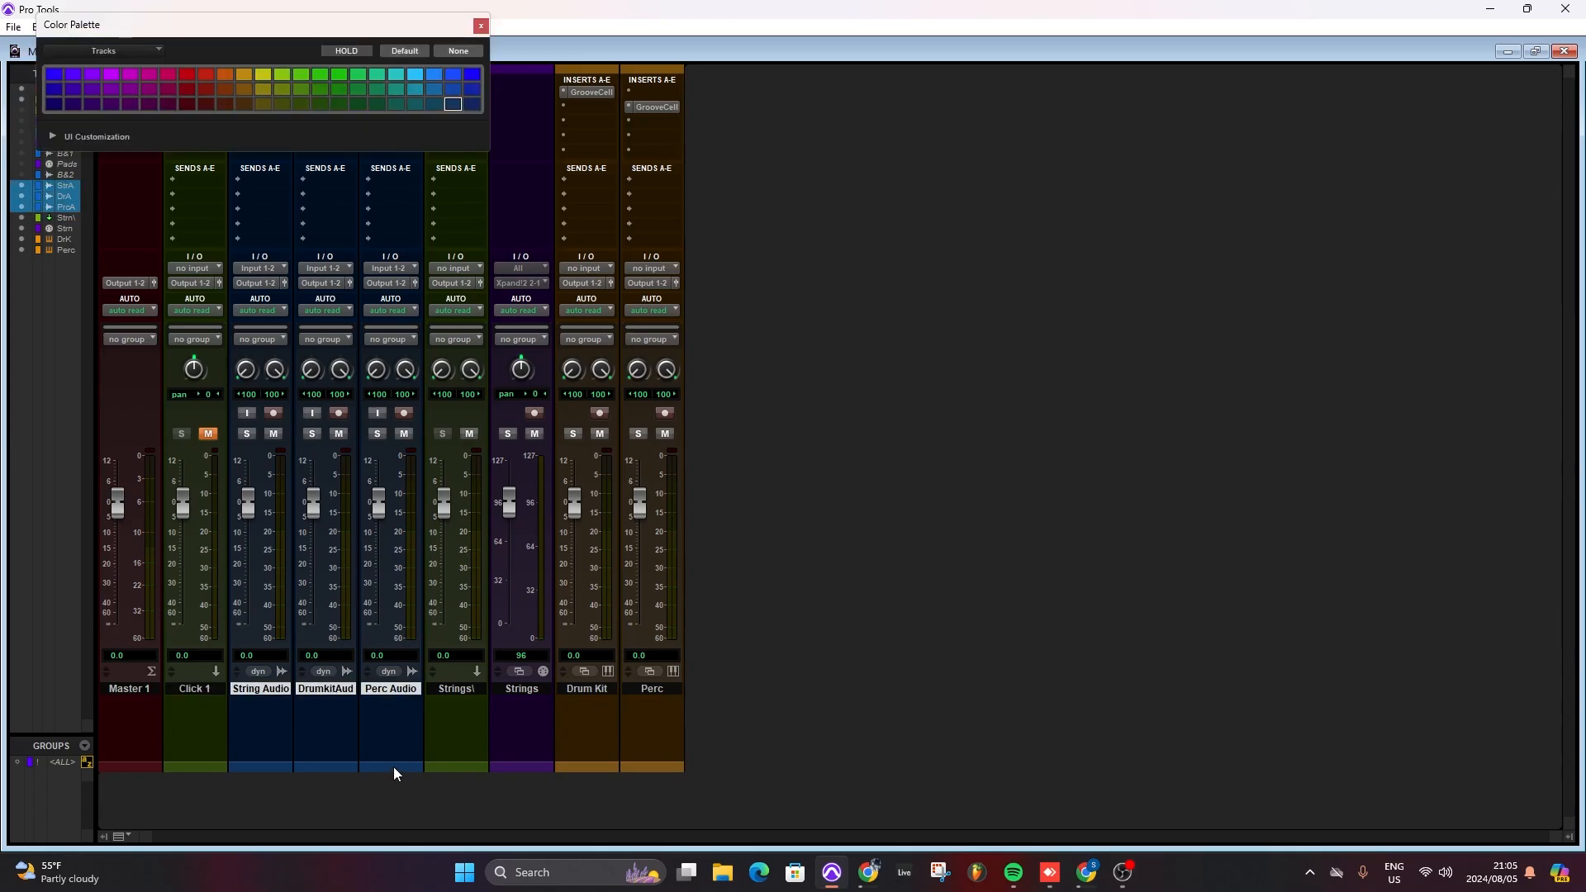
{"action": "left_click", "coordinate": [187, 74]}
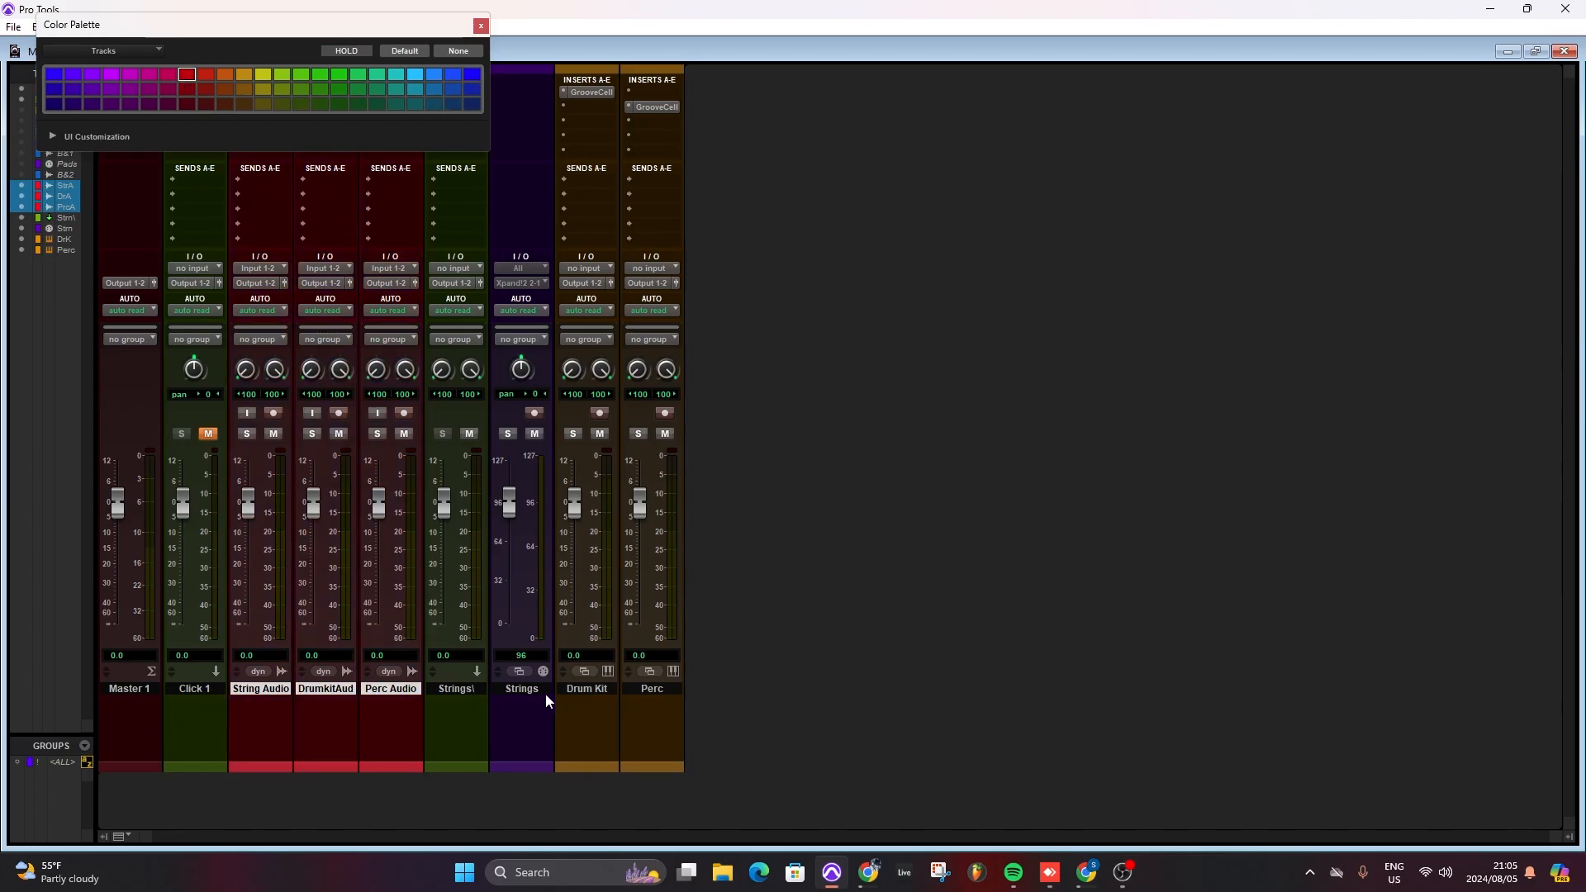
{"action": "left_click", "coordinate": [481, 27]}
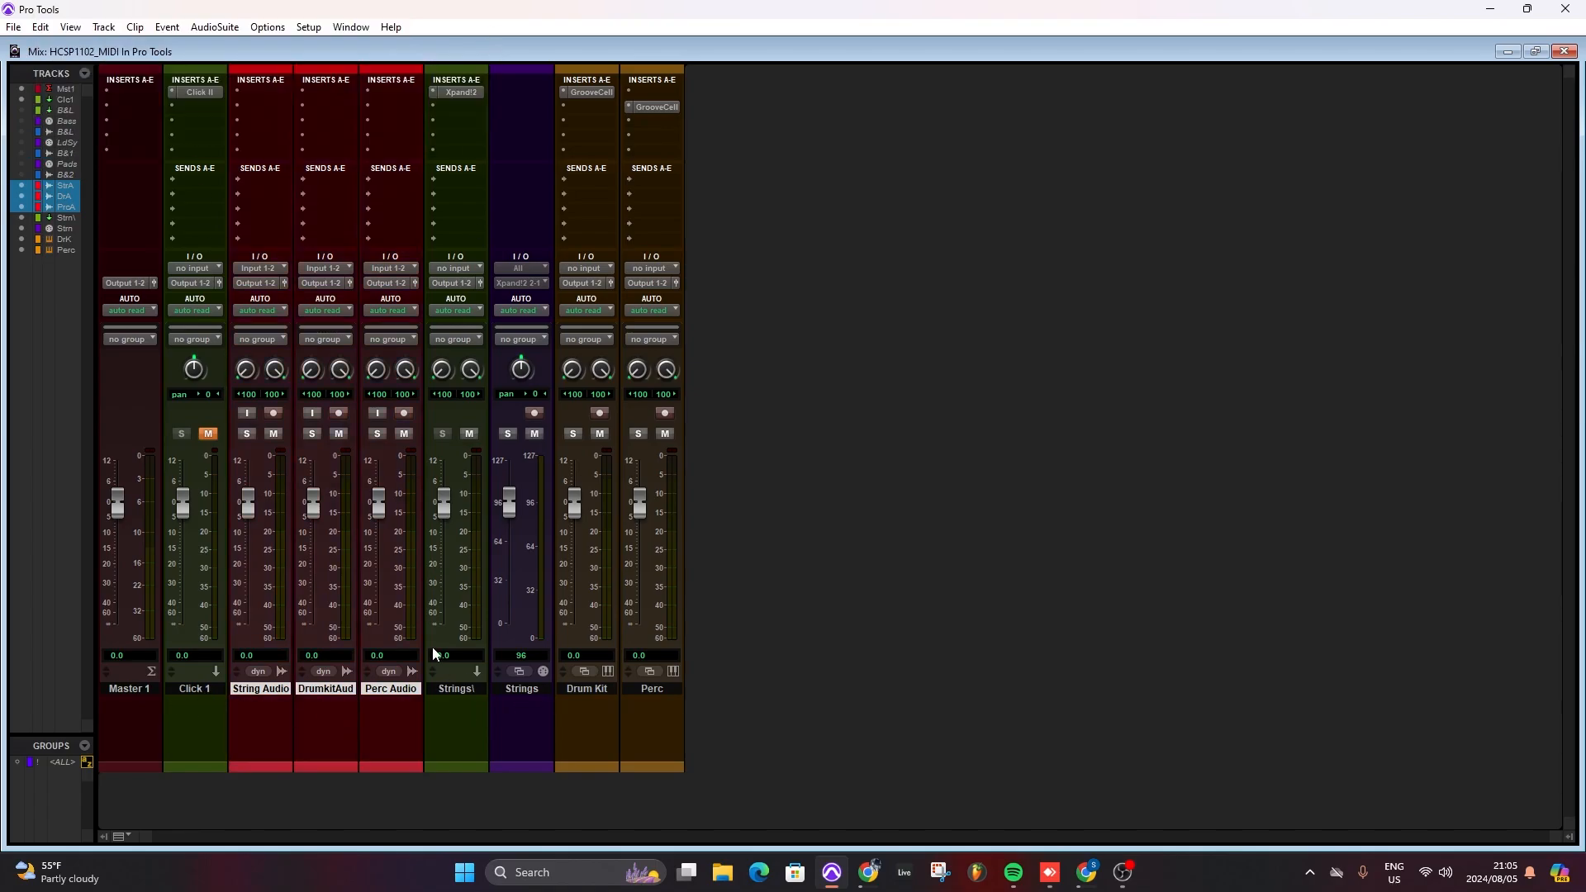
Reorder the audio tracks so String Audio precedes the Strings\ aux, Drumkit Audio follows Drum Kit and Perc Audio follows Perc
{"action": "left_click", "coordinate": [443, 691]}
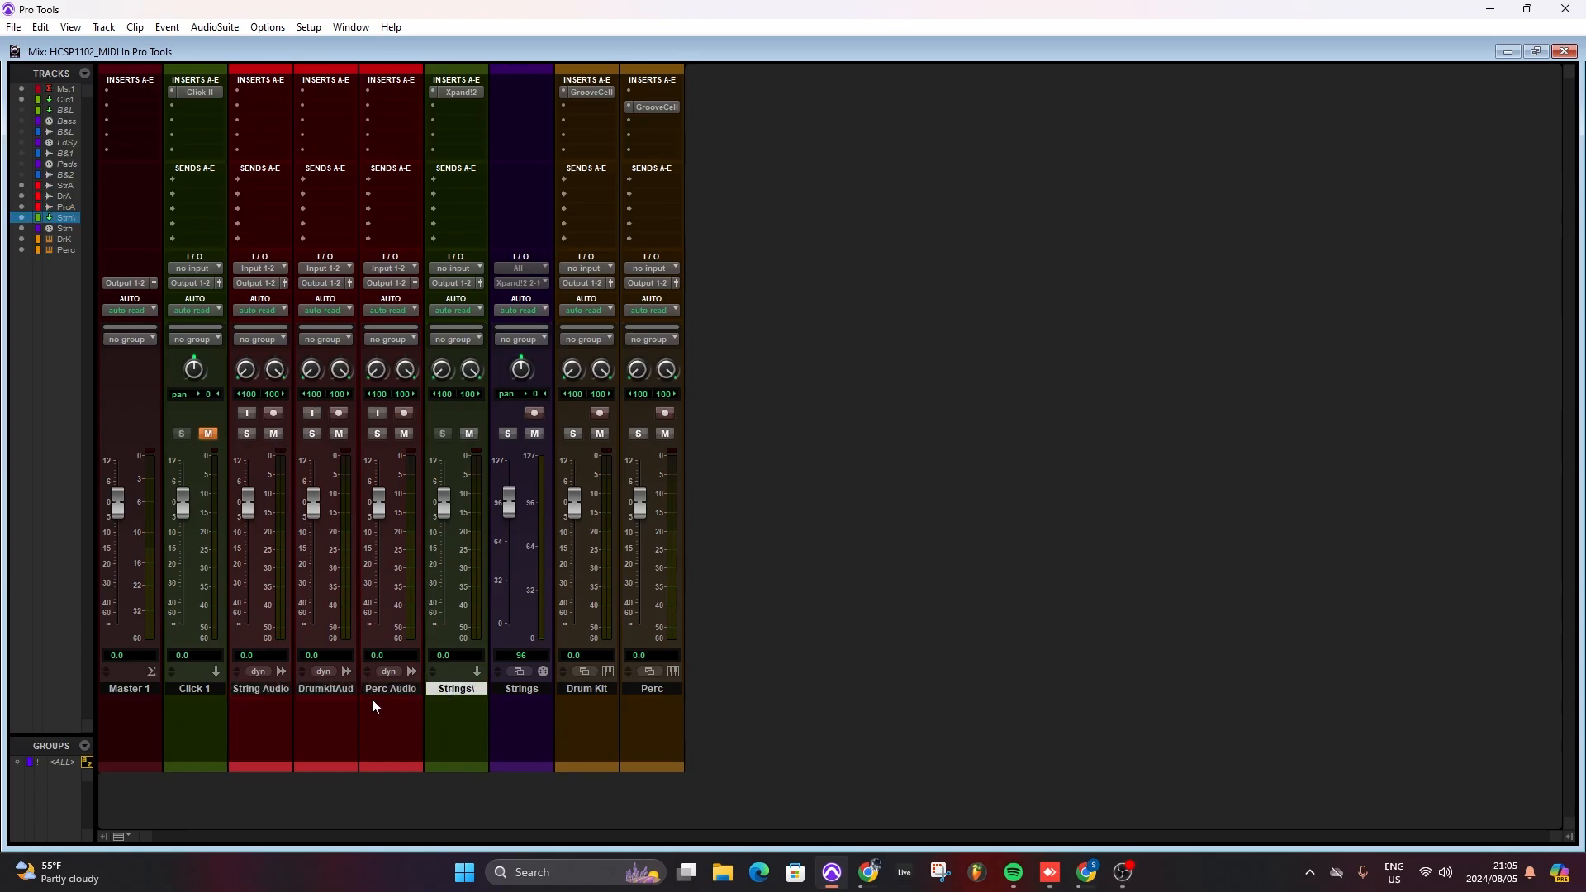
{"action": "left_click", "coordinate": [264, 690]}
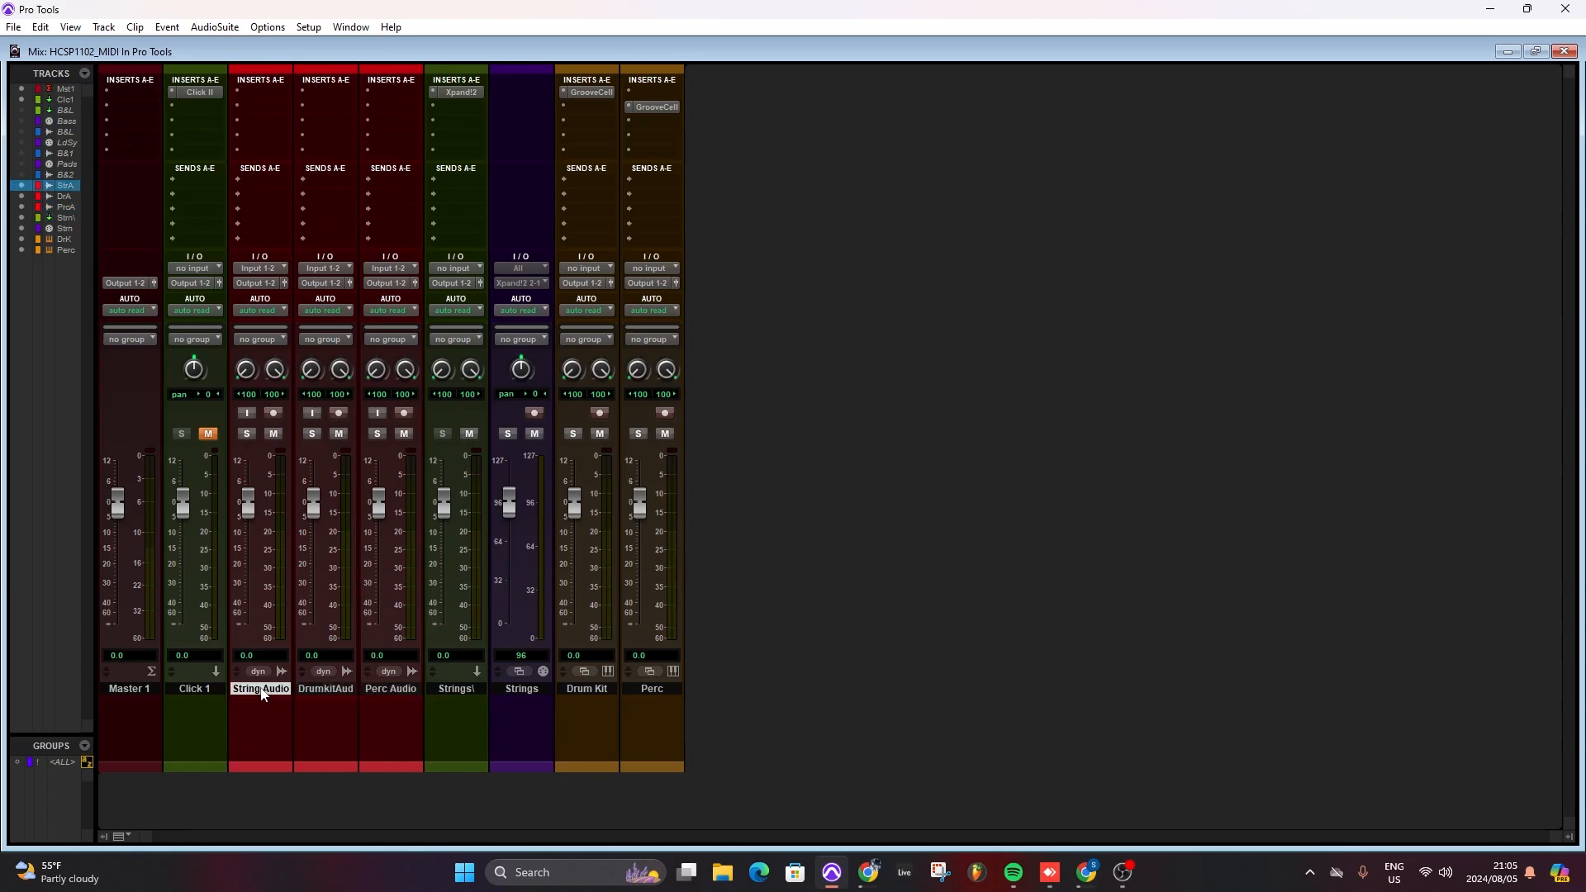
{"action": "left_click_drag", "start_coordinate": [261, 692], "coordinate": [424, 696]}
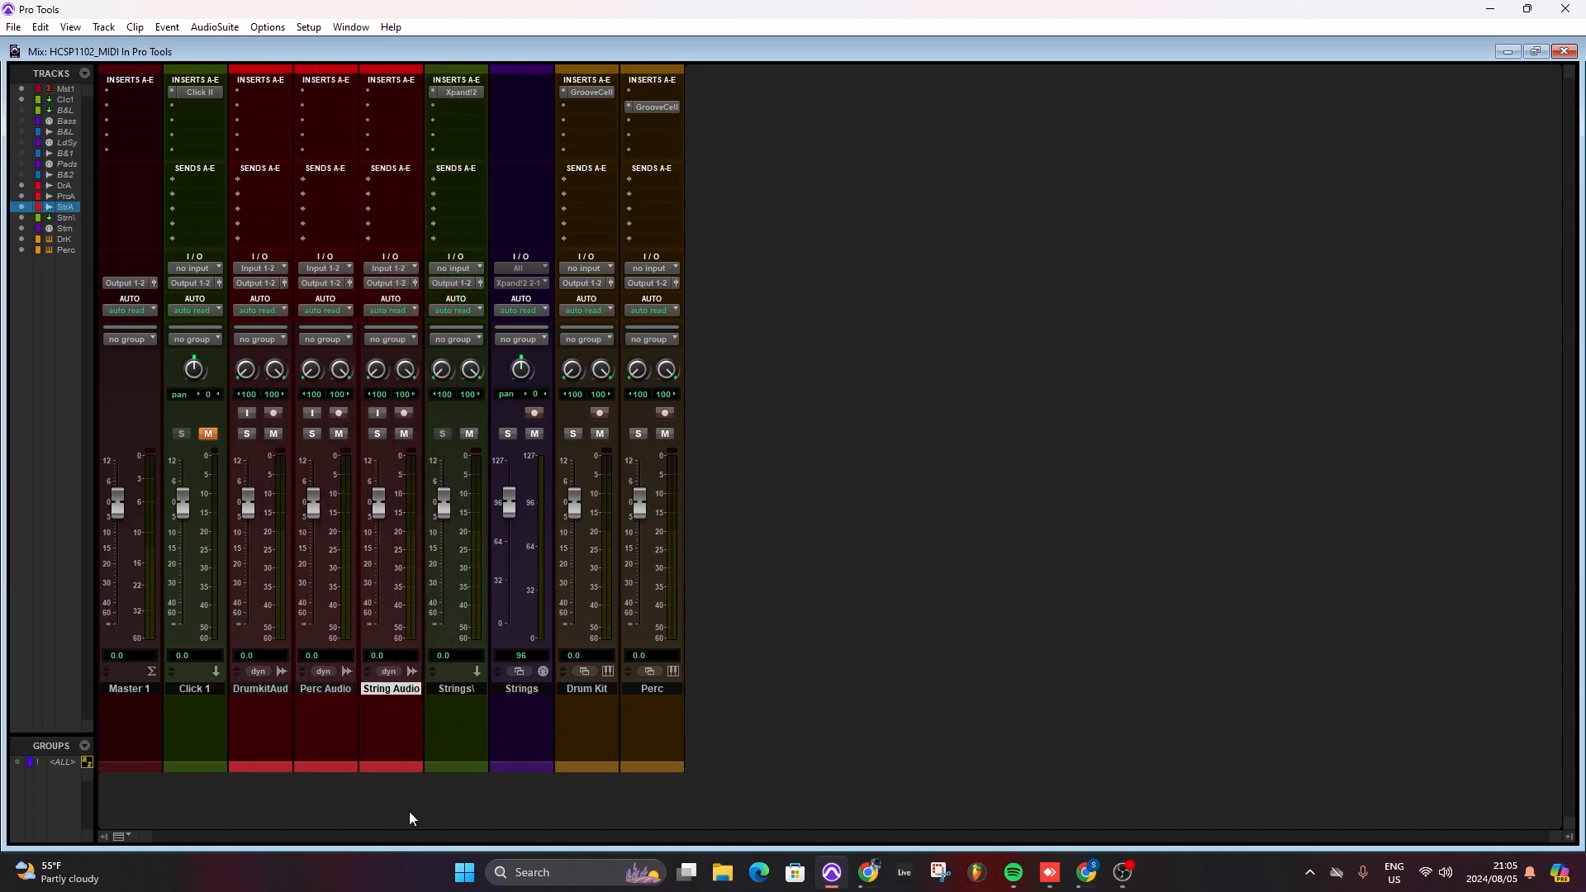
{"action": "left_click_drag", "start_coordinate": [252, 692], "coordinate": [596, 701]}
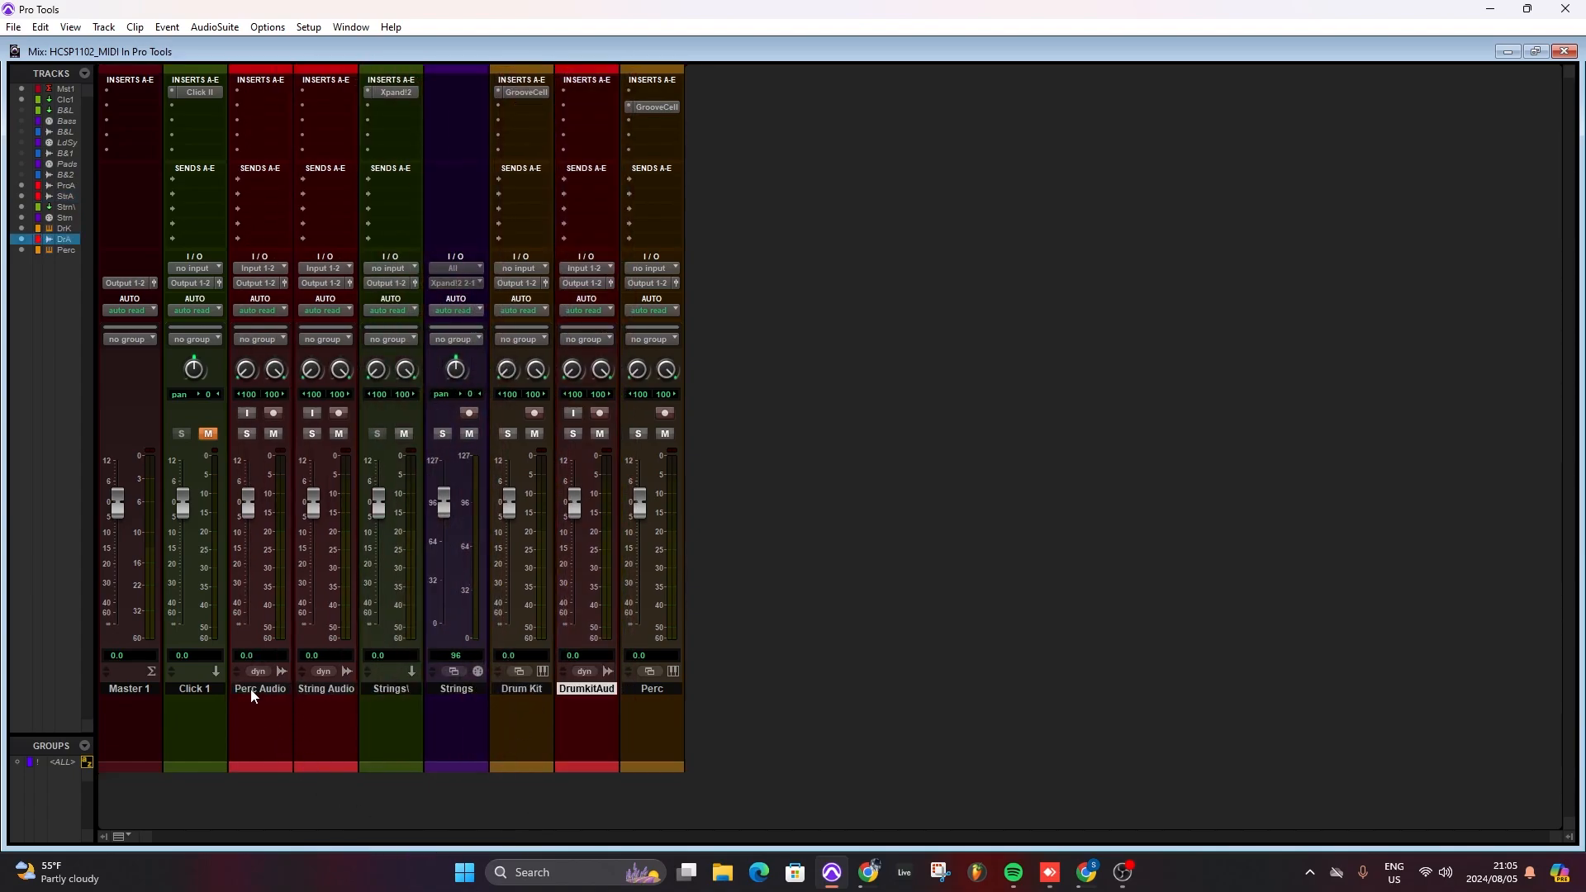
{"action": "left_click_drag", "start_coordinate": [253, 696], "coordinate": [747, 736]}
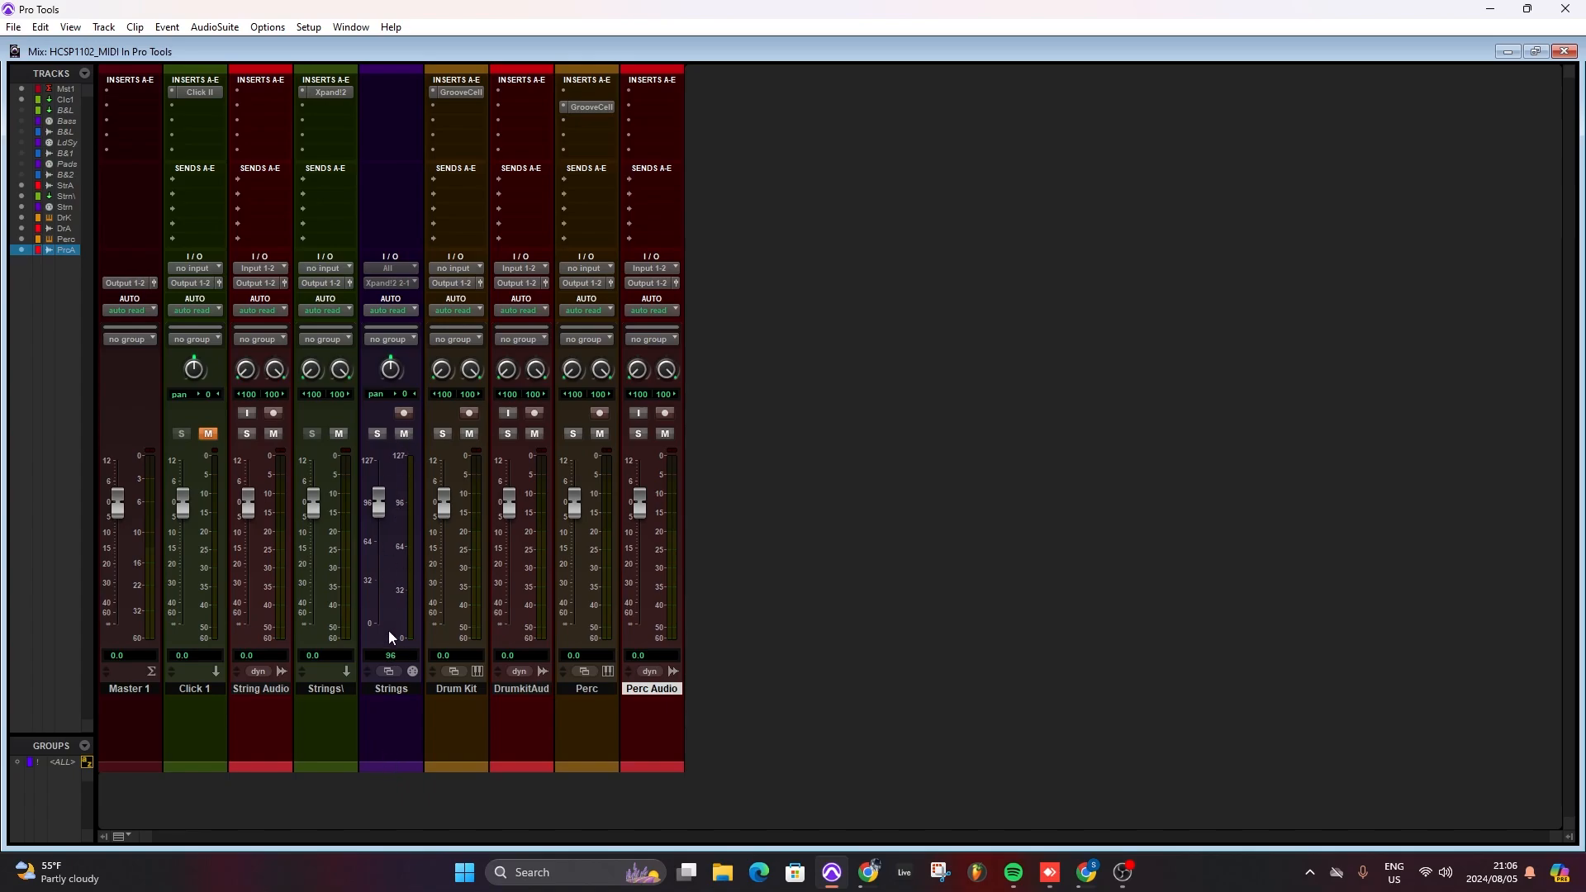
Route the Strings\ aux track's output directly to the String Audio track
{"action": "left_click", "coordinate": [386, 692]}
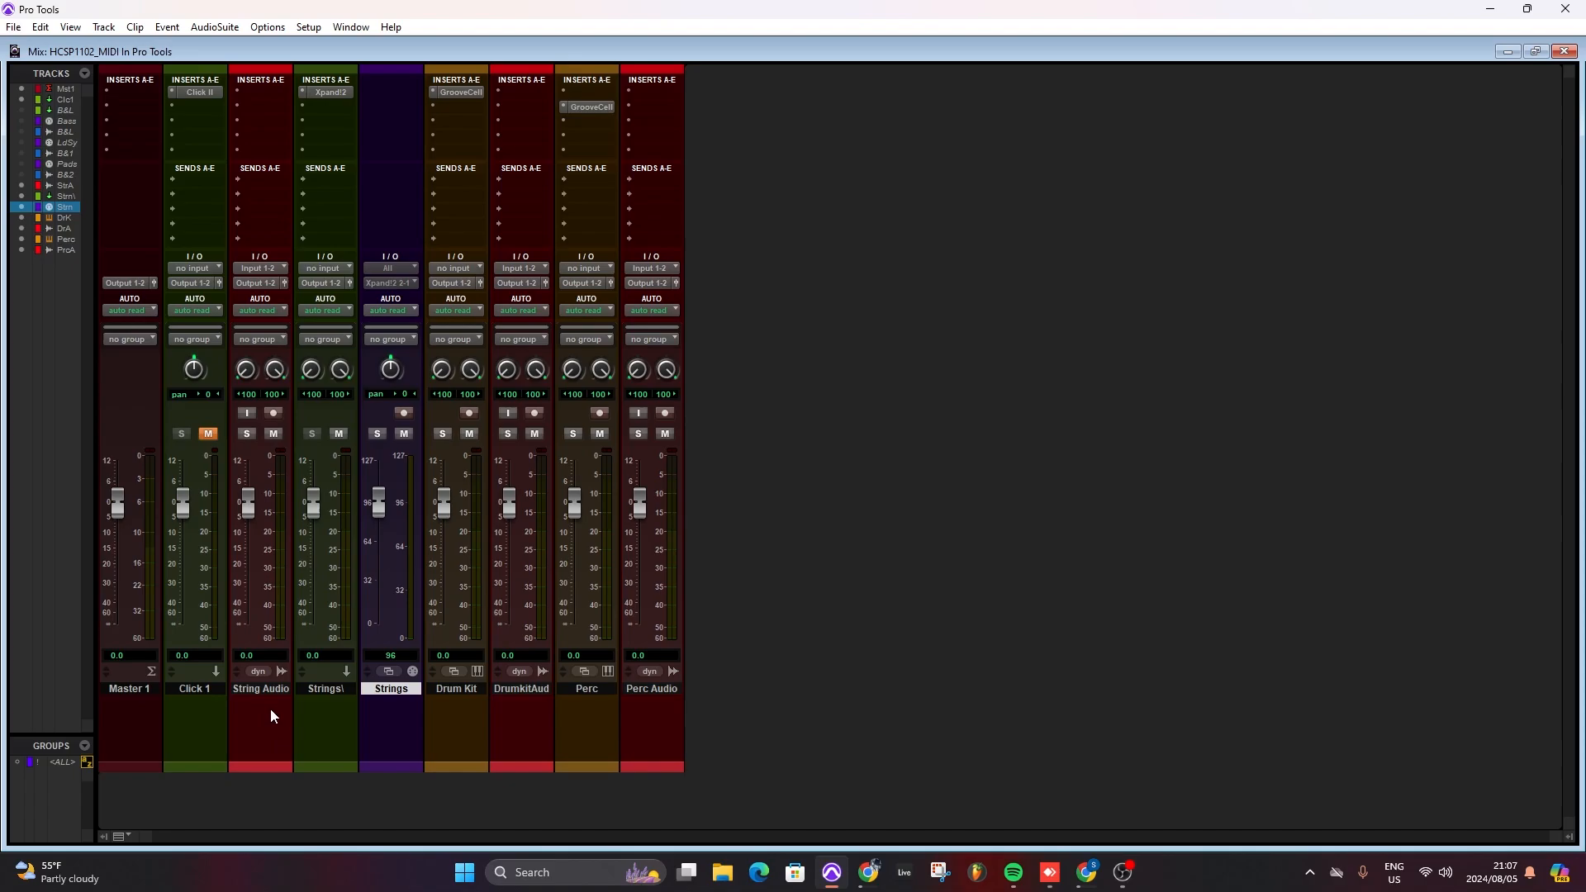
{"action": "left_click", "coordinate": [316, 284]}
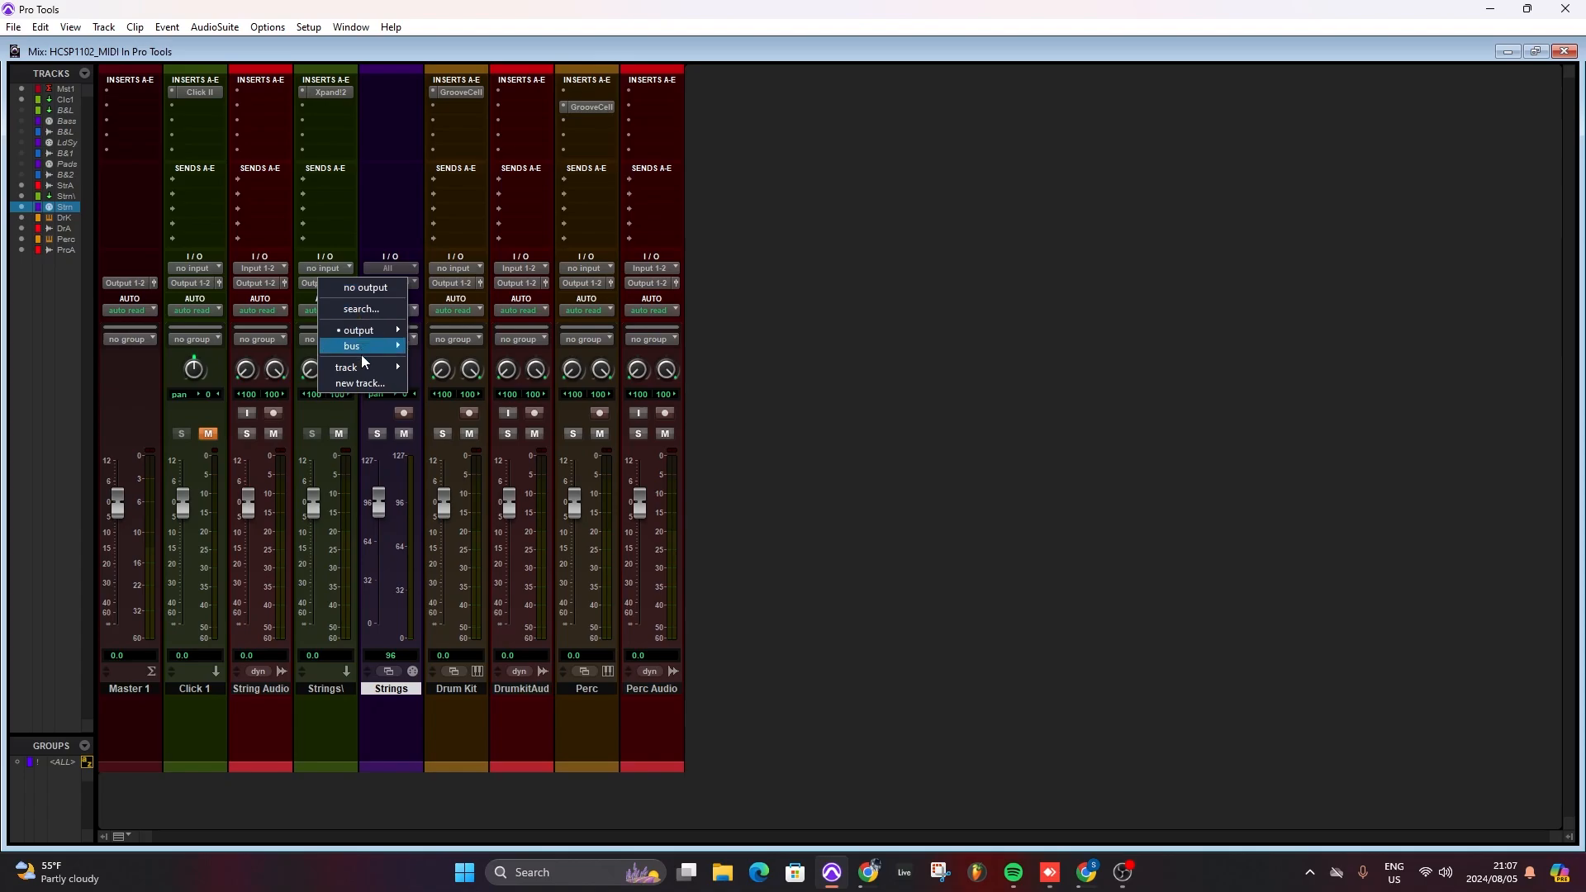
{"action": "mouse_move", "coordinate": [360, 365]}
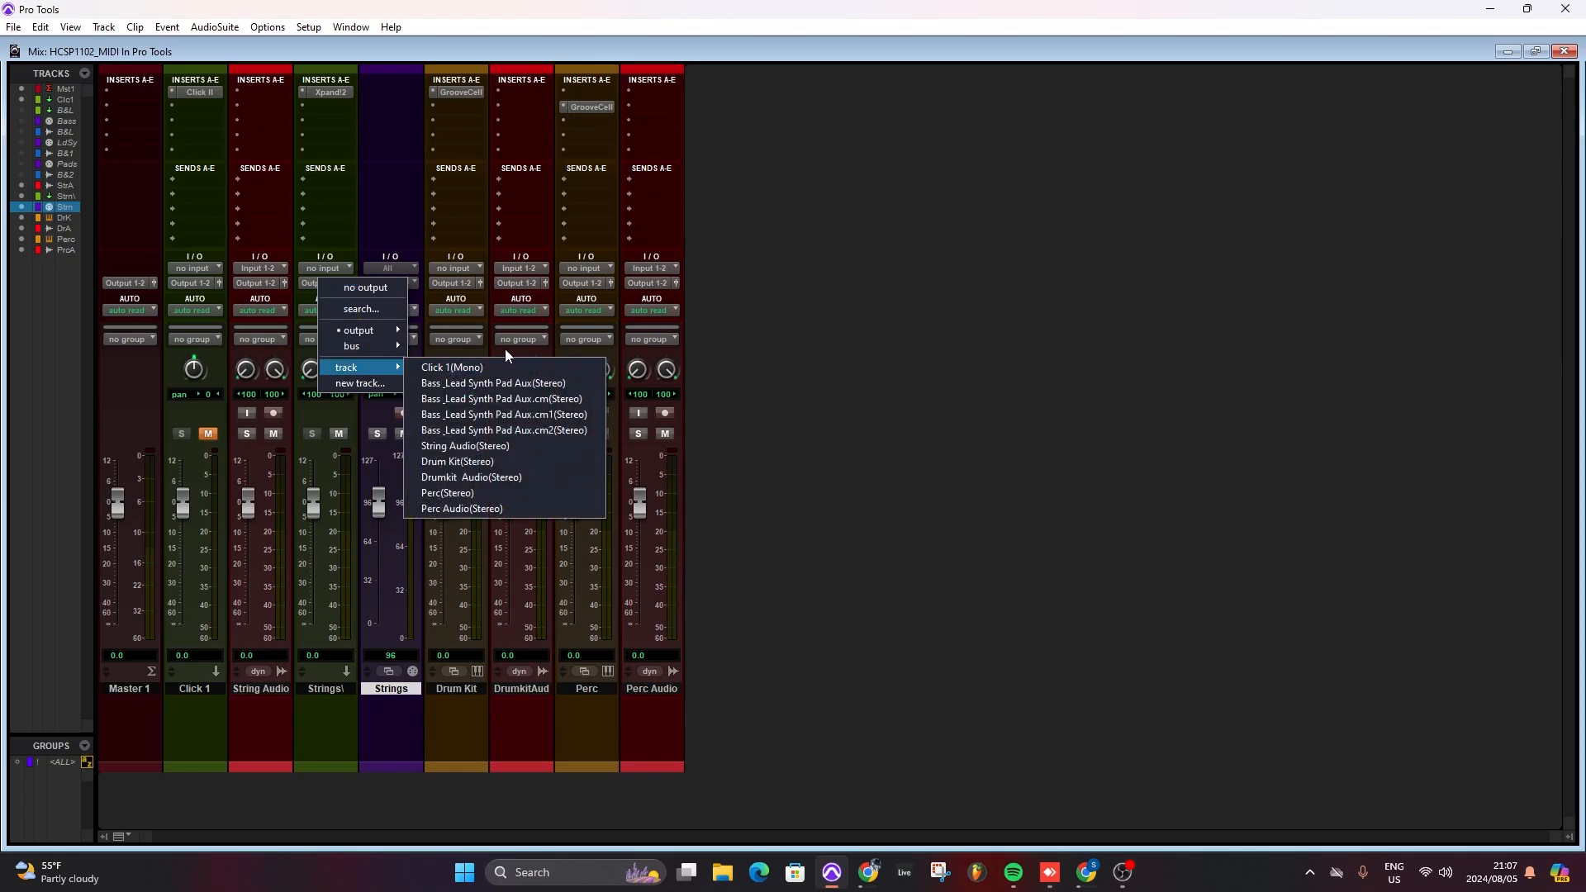
{"action": "left_click", "coordinate": [496, 446]}
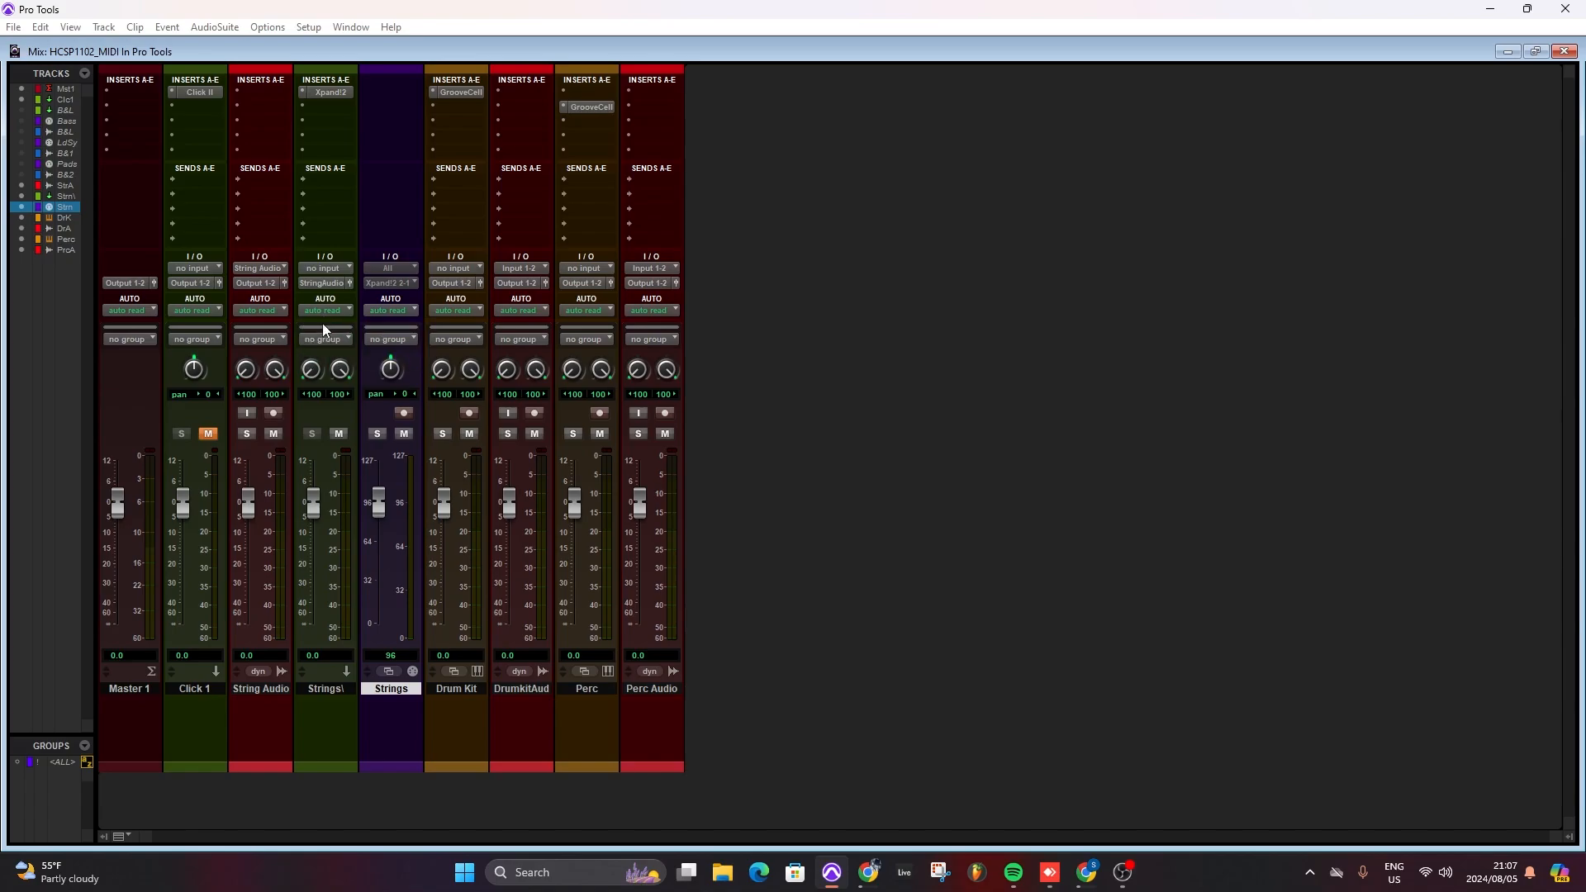
Play the session to check the routing, and mute the Drum Kit and Perc tracks
{"action": "key", "text": "space"}
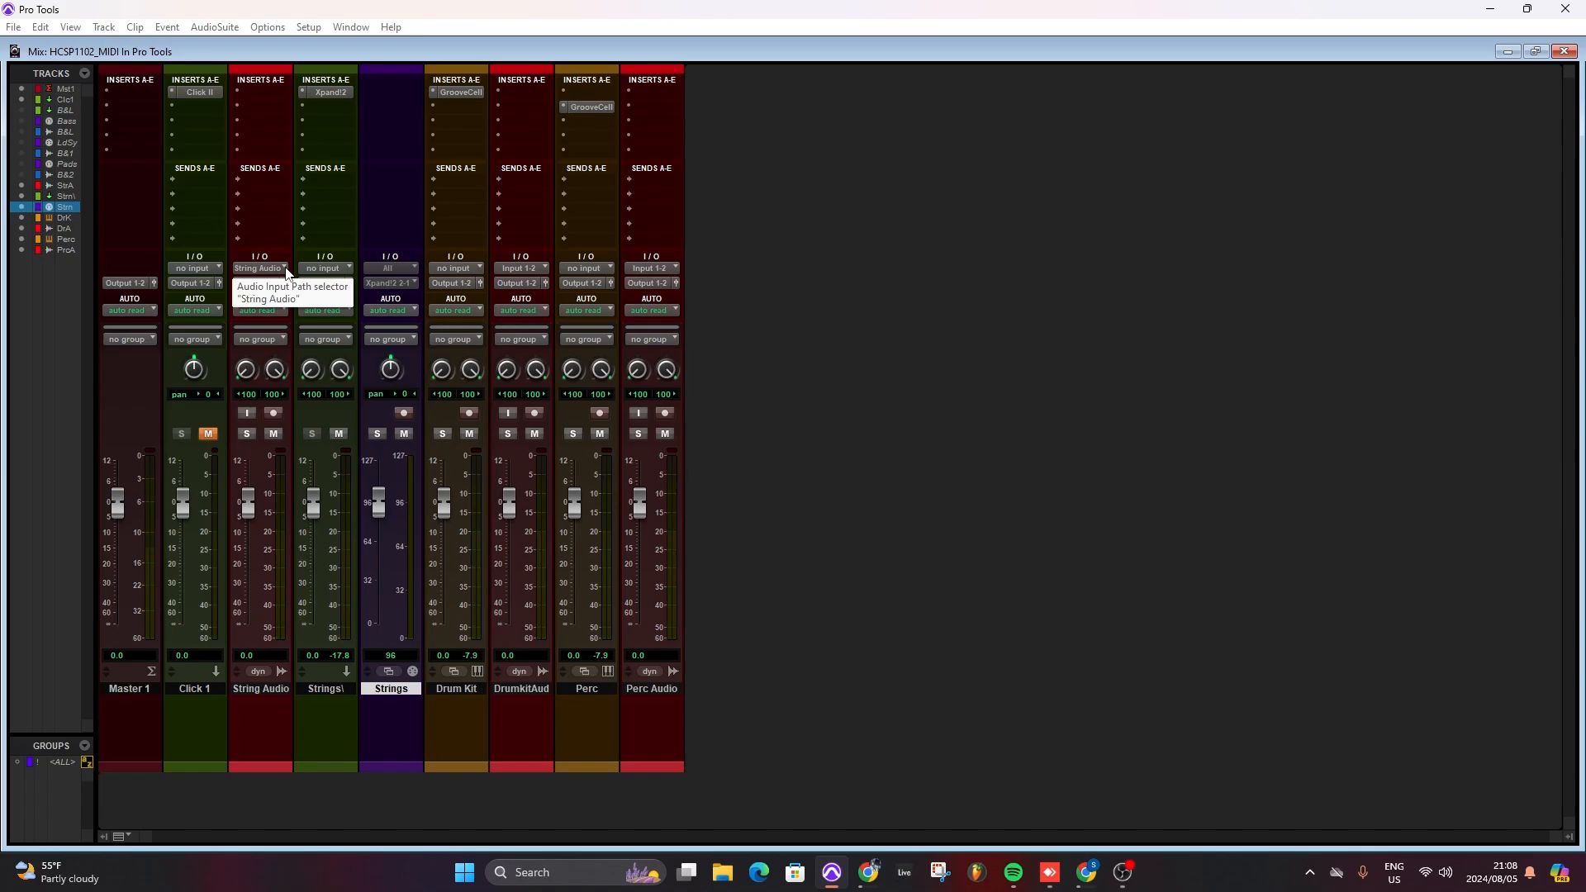
{"action": "left_click", "coordinate": [469, 435]}
{"action": "left_click", "coordinate": [600, 435]}
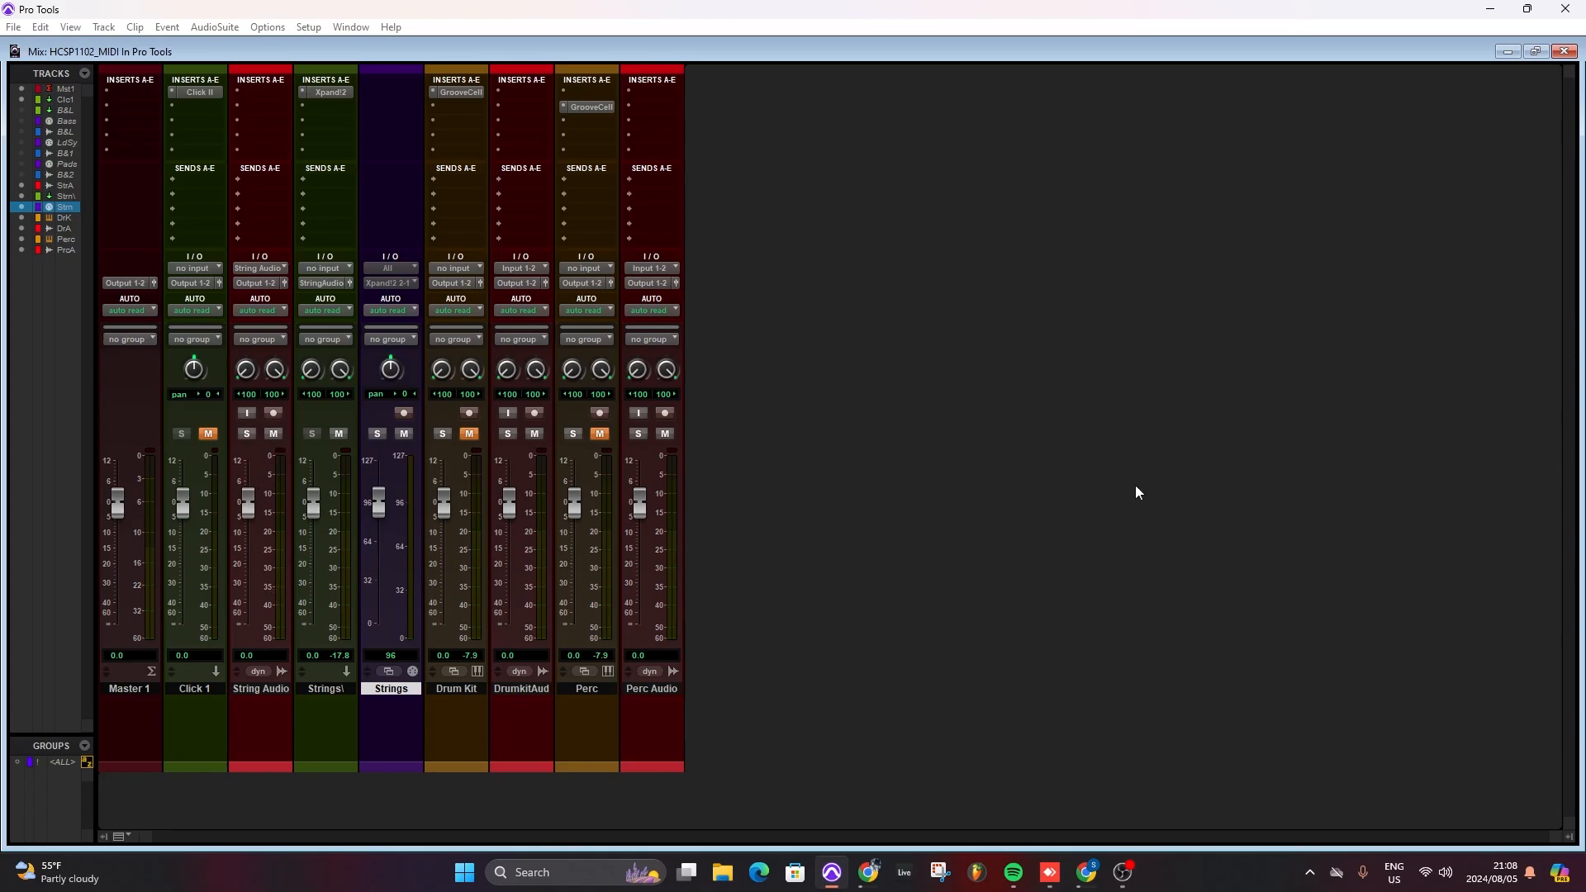
Audition the strings through the String Audio track with its input monitoring enabled
{"action": "key", "text": "space"}
{"action": "left_click", "coordinate": [247, 413]}
{"action": "key", "text": "space"}
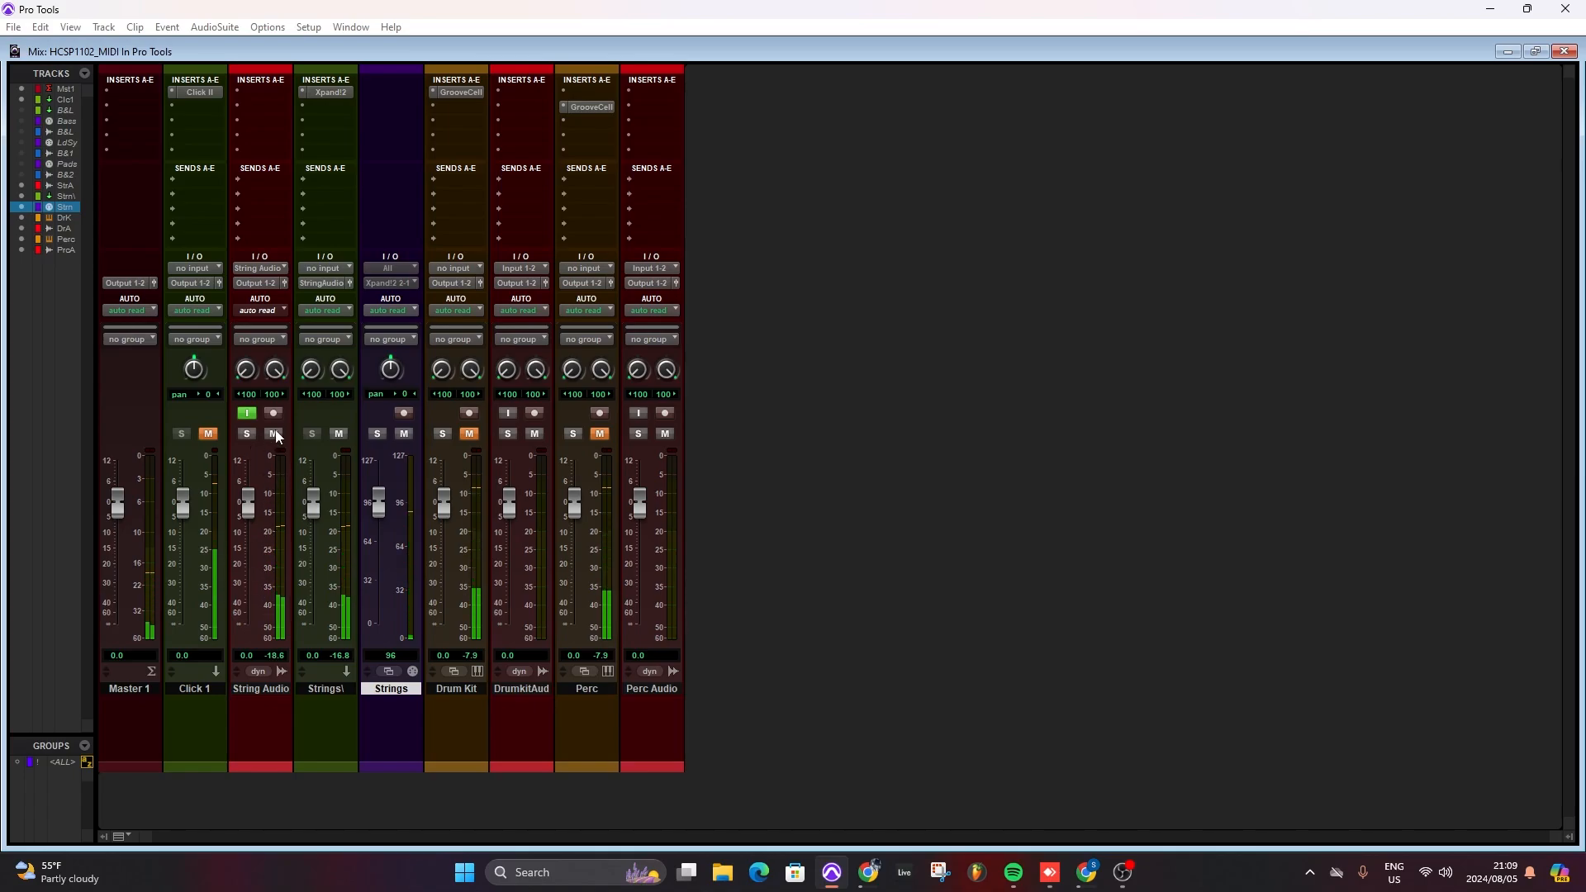
{"action": "key", "text": "space"}
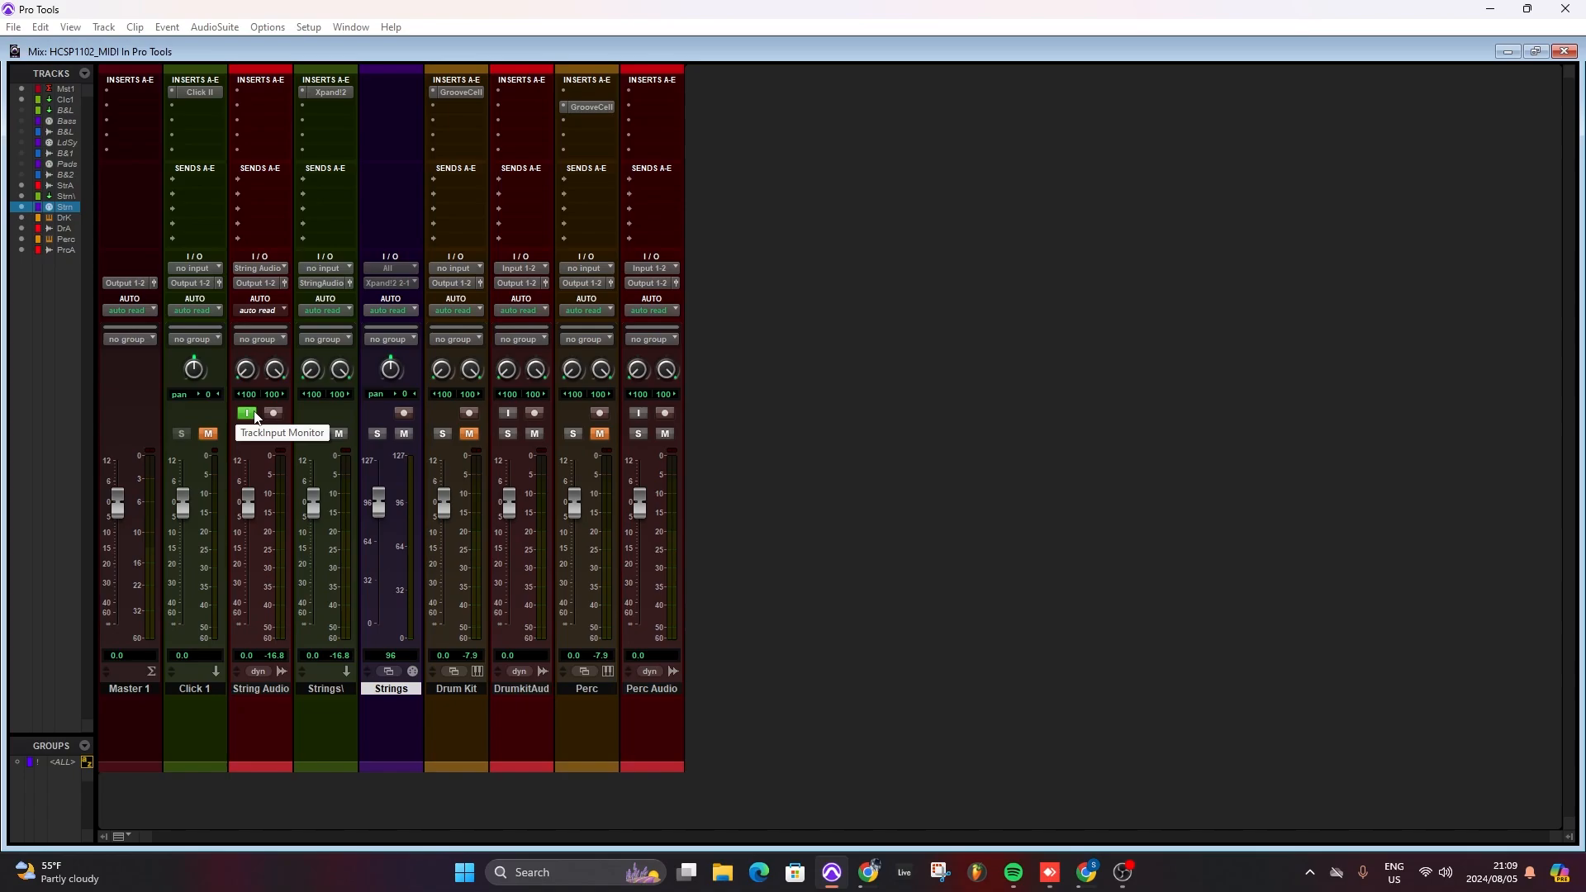
Turn off input monitoring on the String Audio track and record-enable it
{"action": "left_click", "coordinate": [251, 415]}
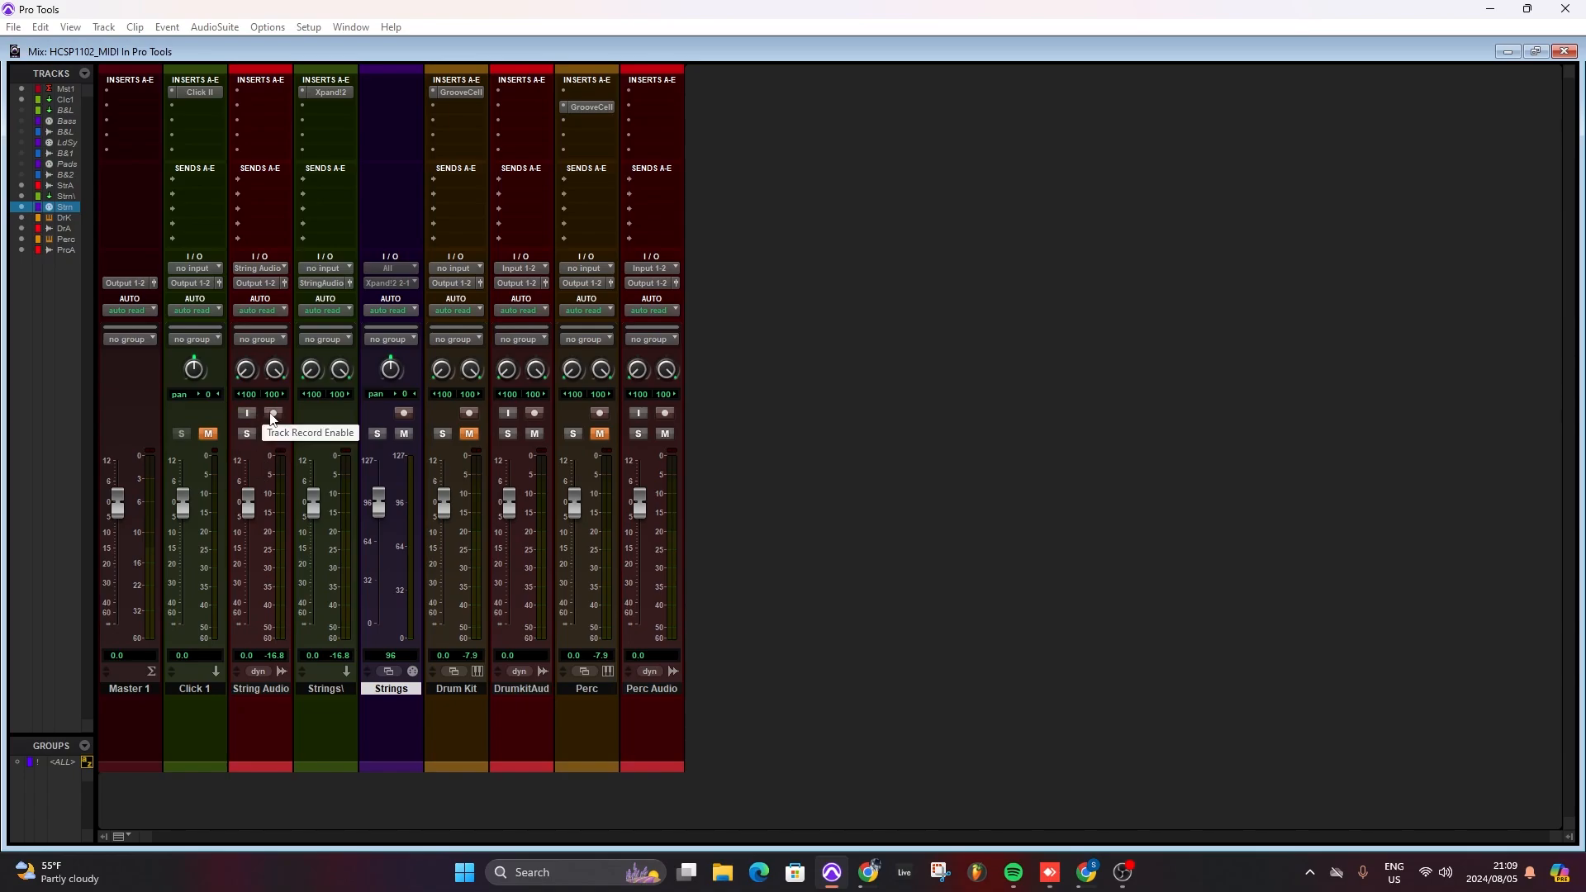
{"action": "left_click", "coordinate": [271, 413]}
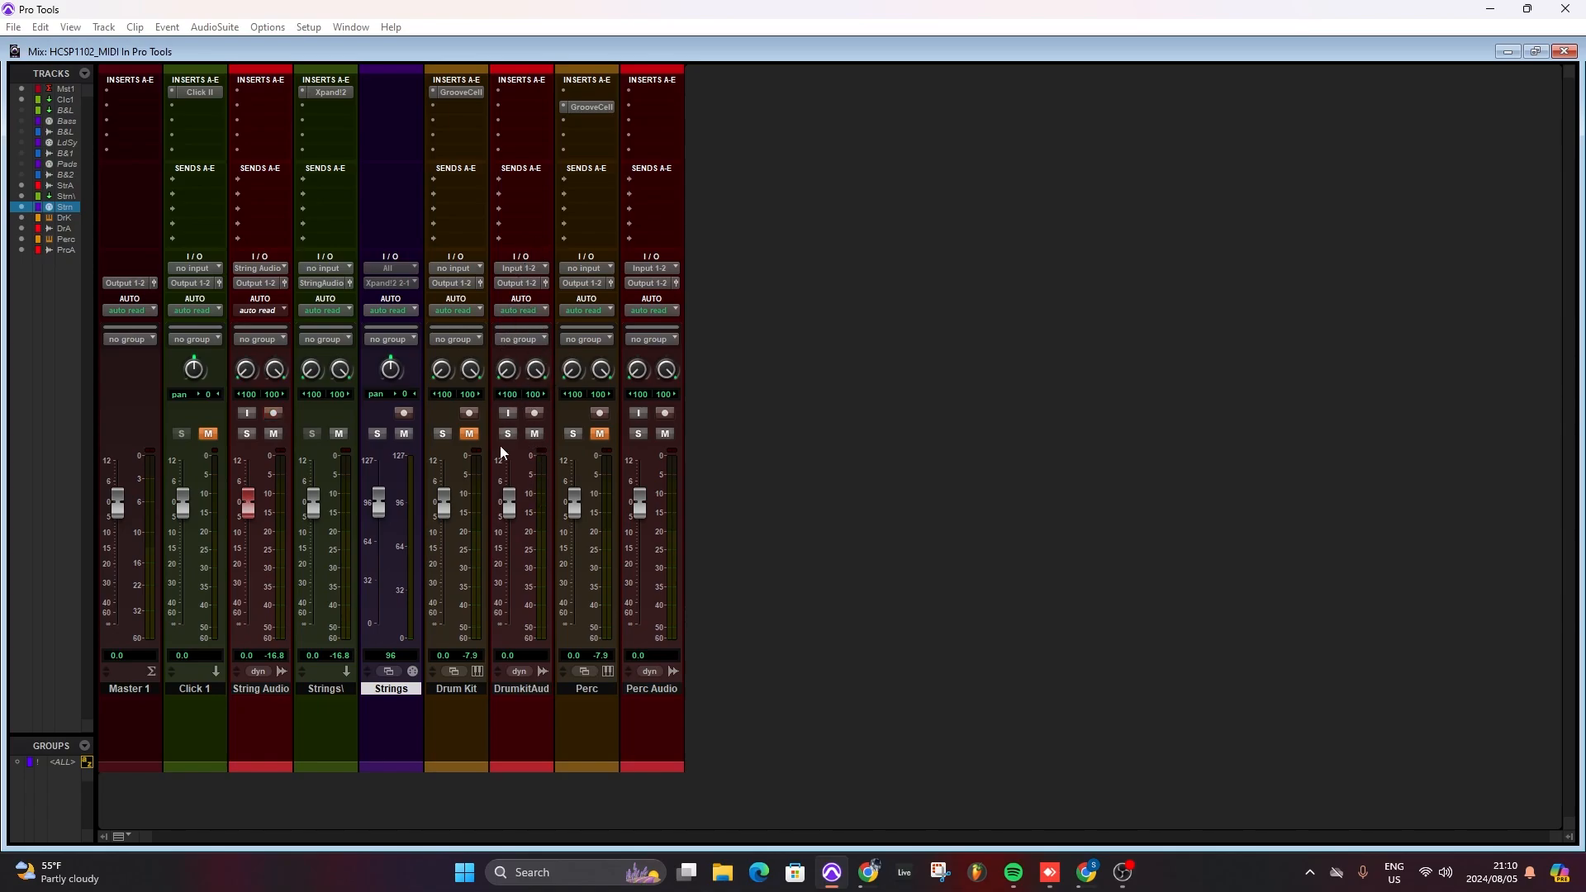
Route the Drum Kit track's output directly to the Drumkit Audio track
{"action": "left_click", "coordinate": [455, 285]}
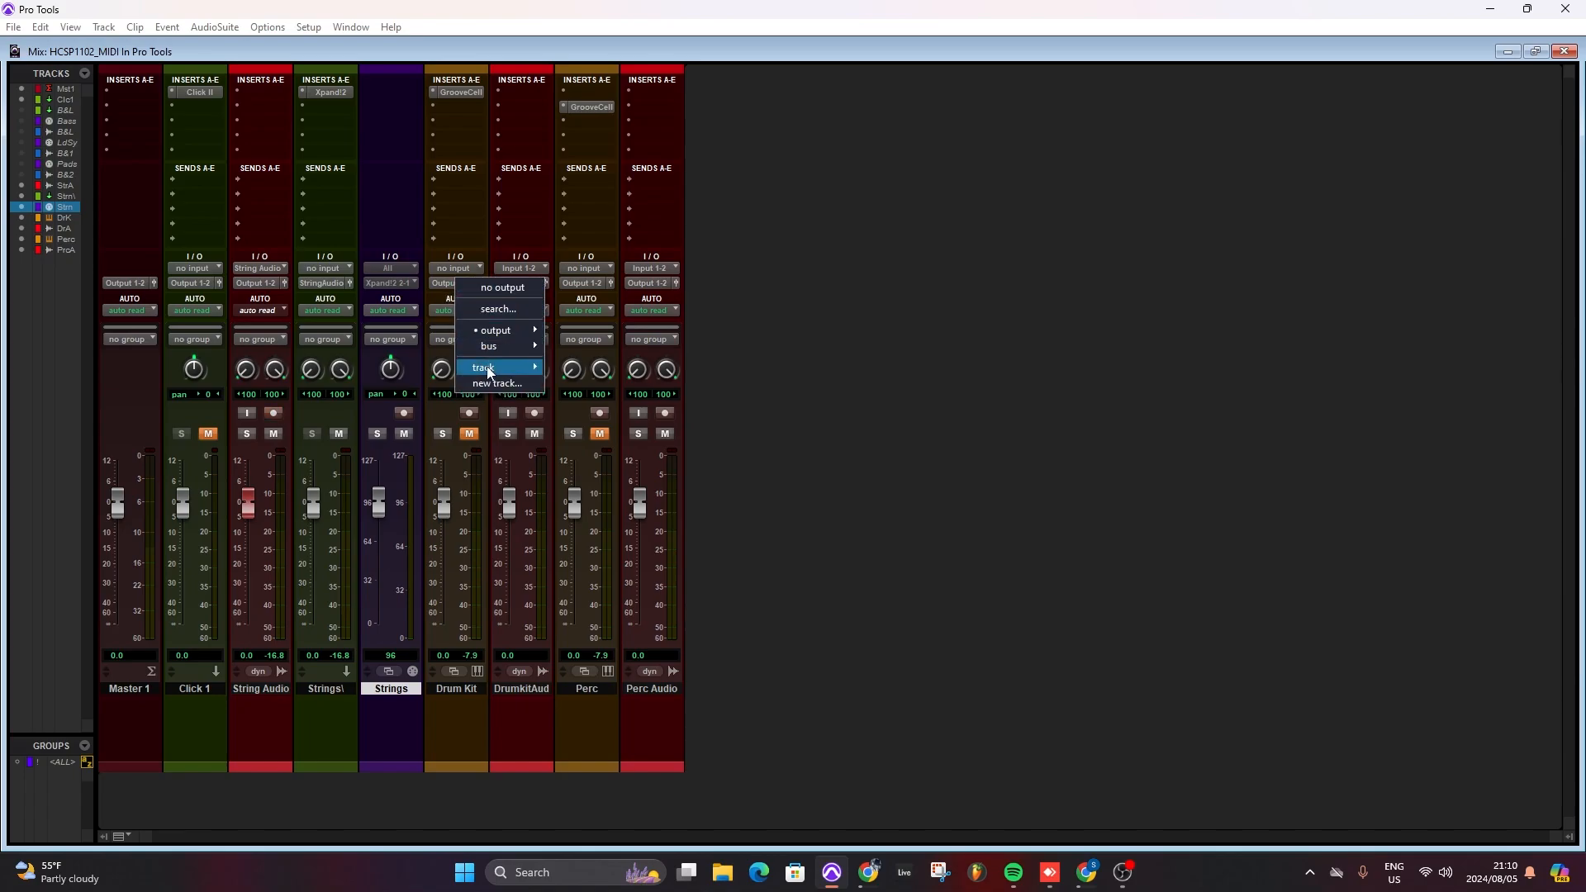
{"action": "mouse_move", "coordinate": [488, 371]}
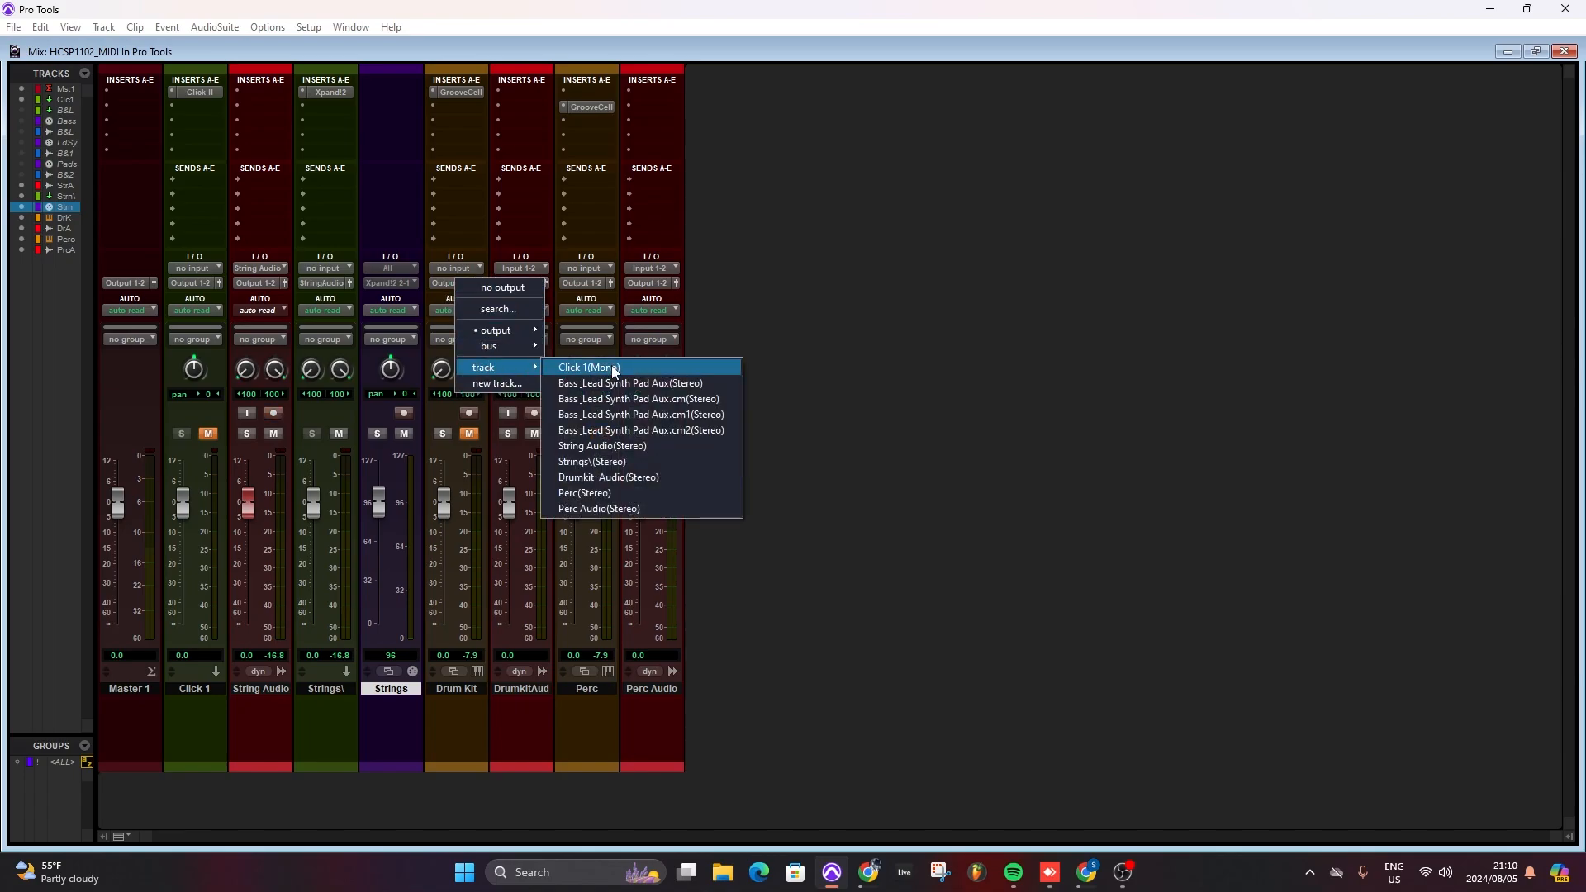
{"action": "left_click_drag", "start_coordinate": [598, 484], "coordinate": [599, 486]}
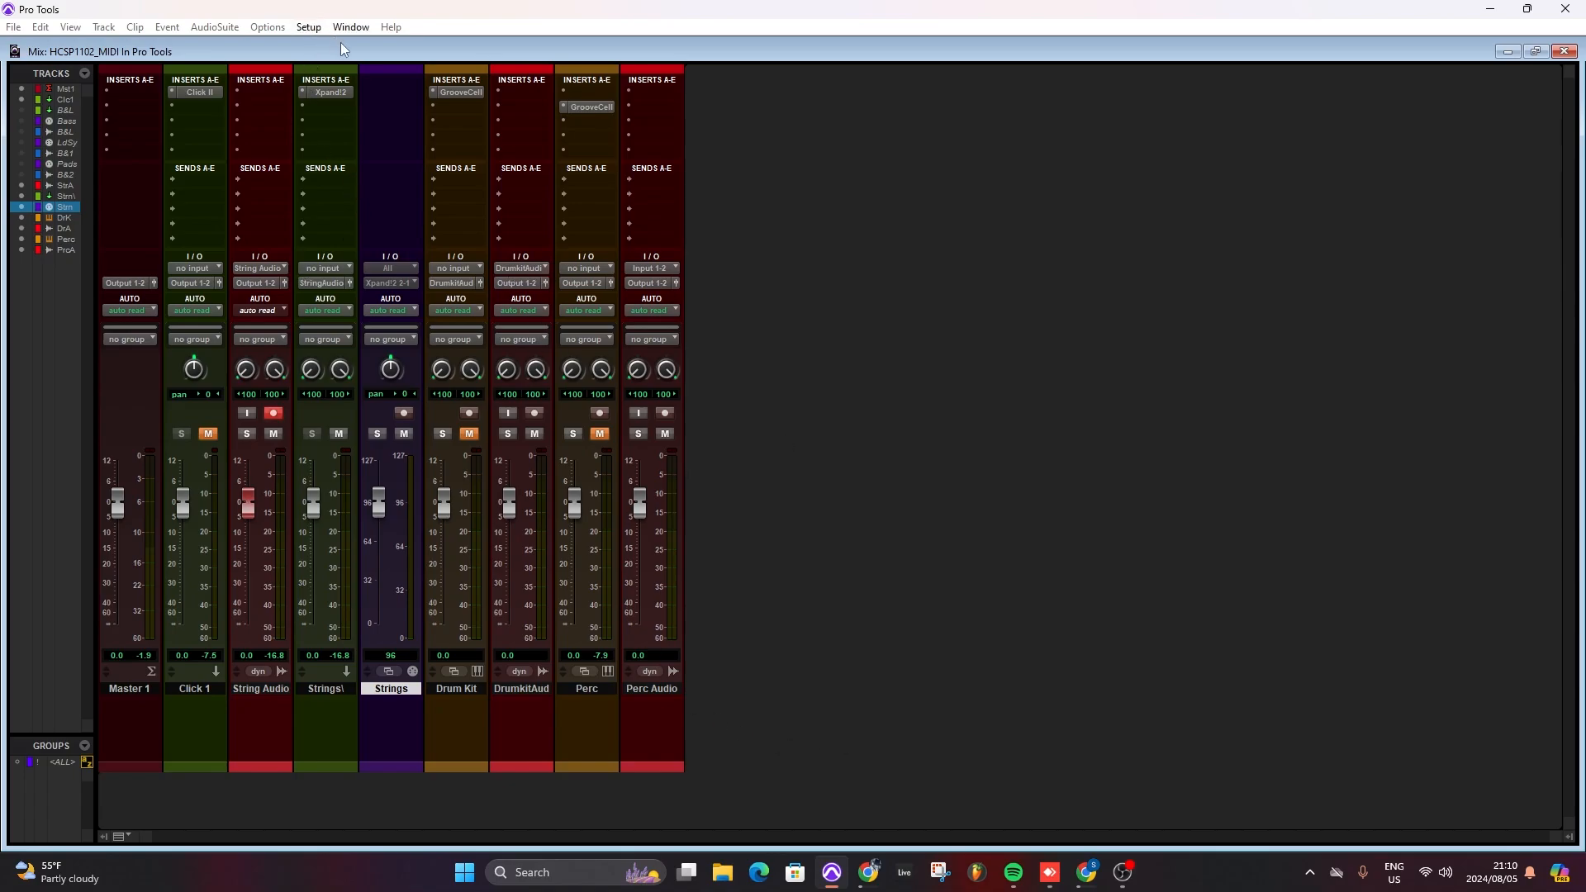
Open the I/O Setup and examine the session's bus paths
{"action": "left_click", "coordinate": [308, 26]}
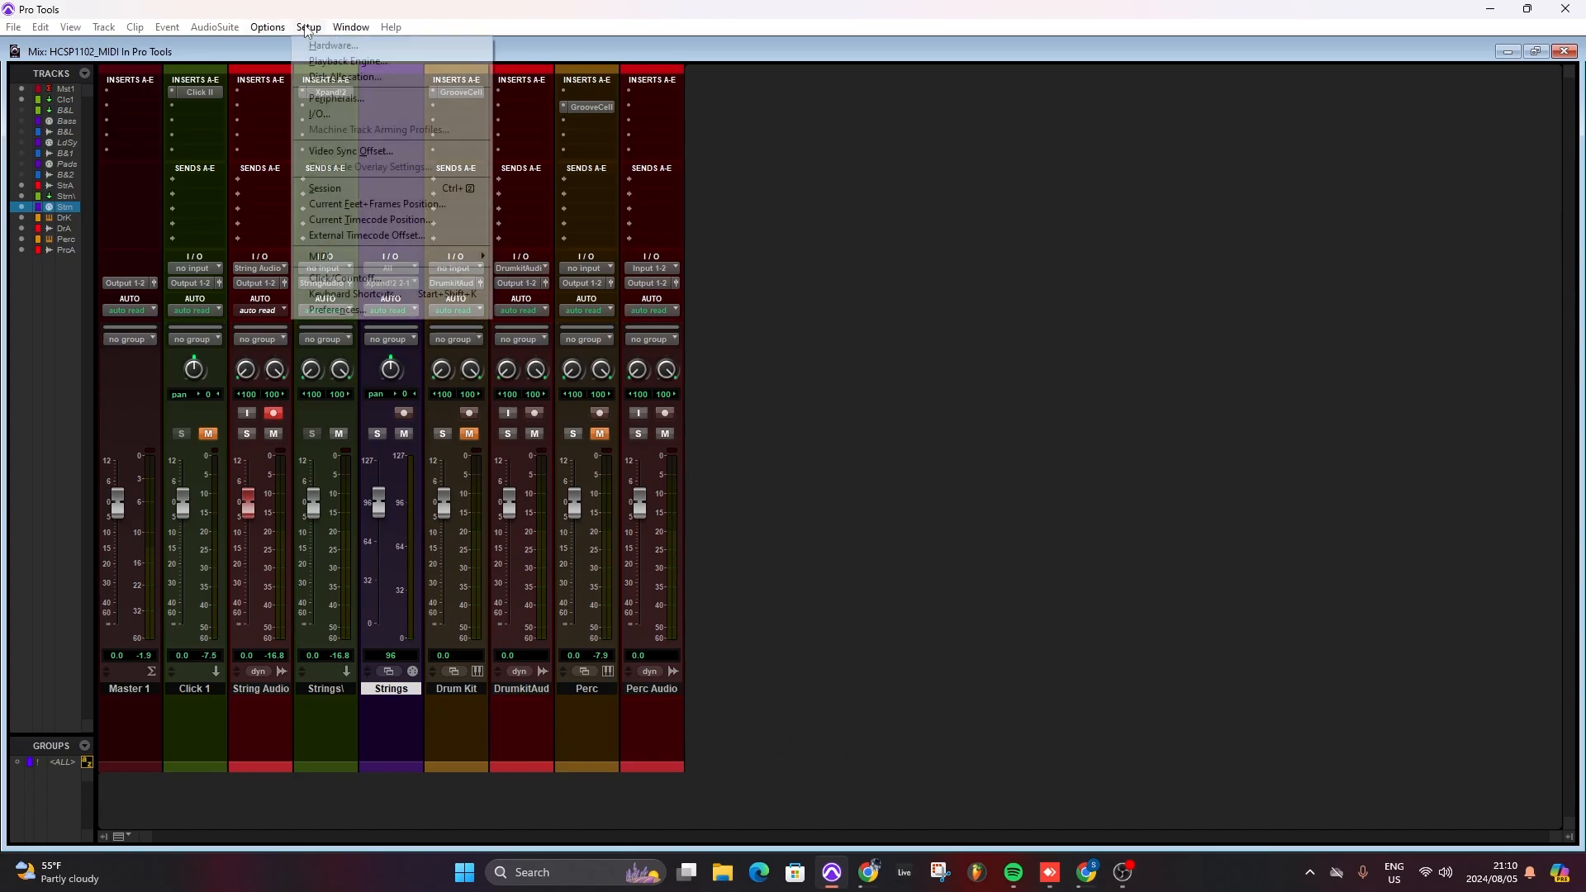
{"action": "left_click", "coordinate": [318, 114]}
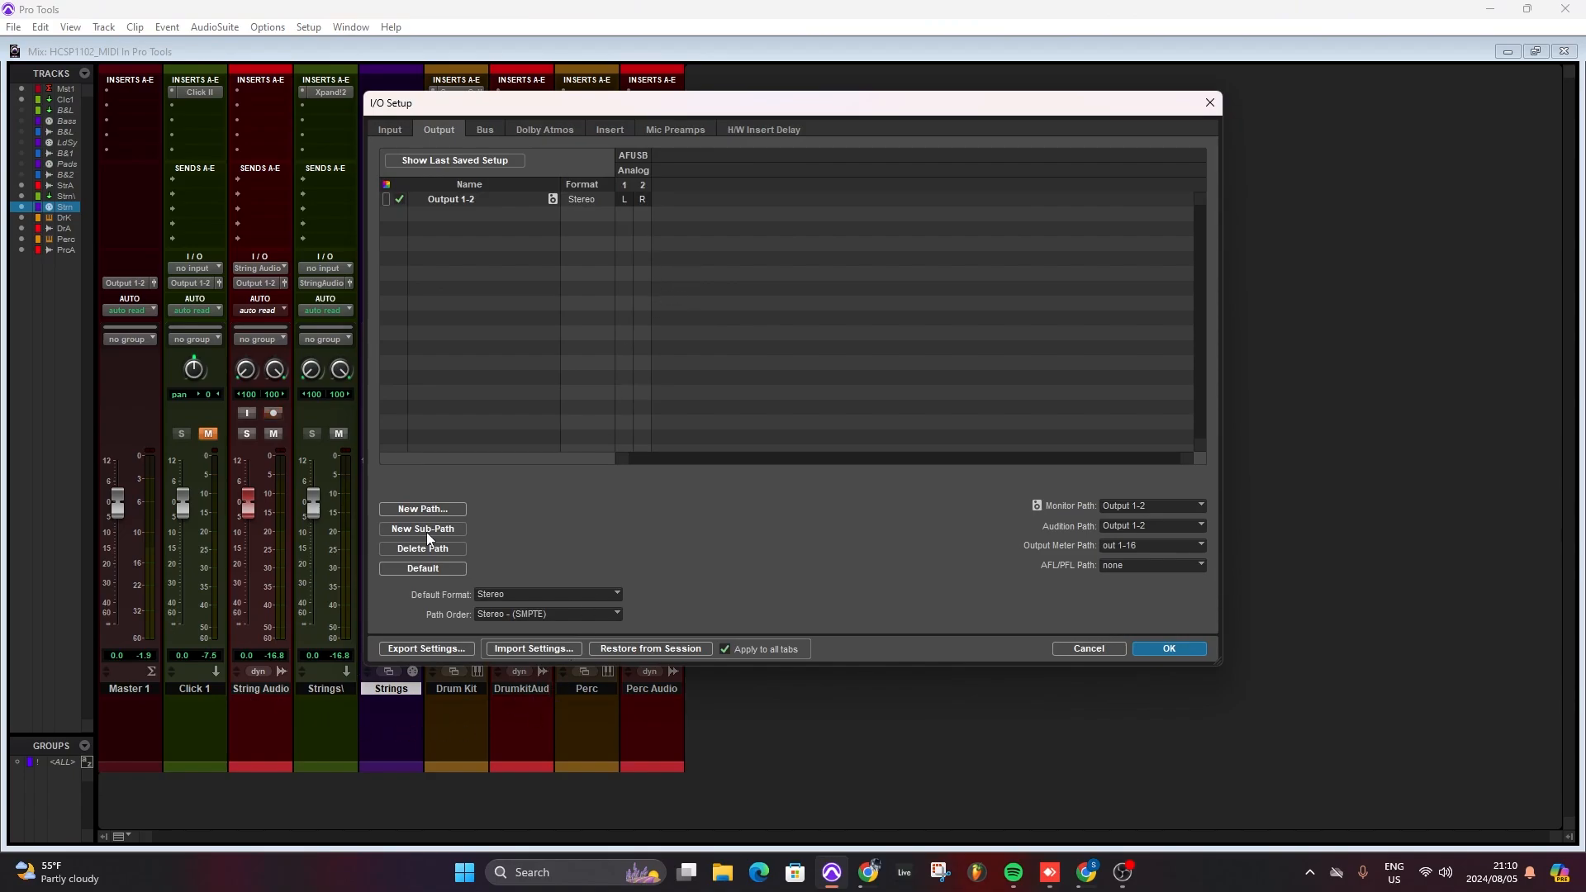
{"action": "left_click", "coordinate": [486, 130]}
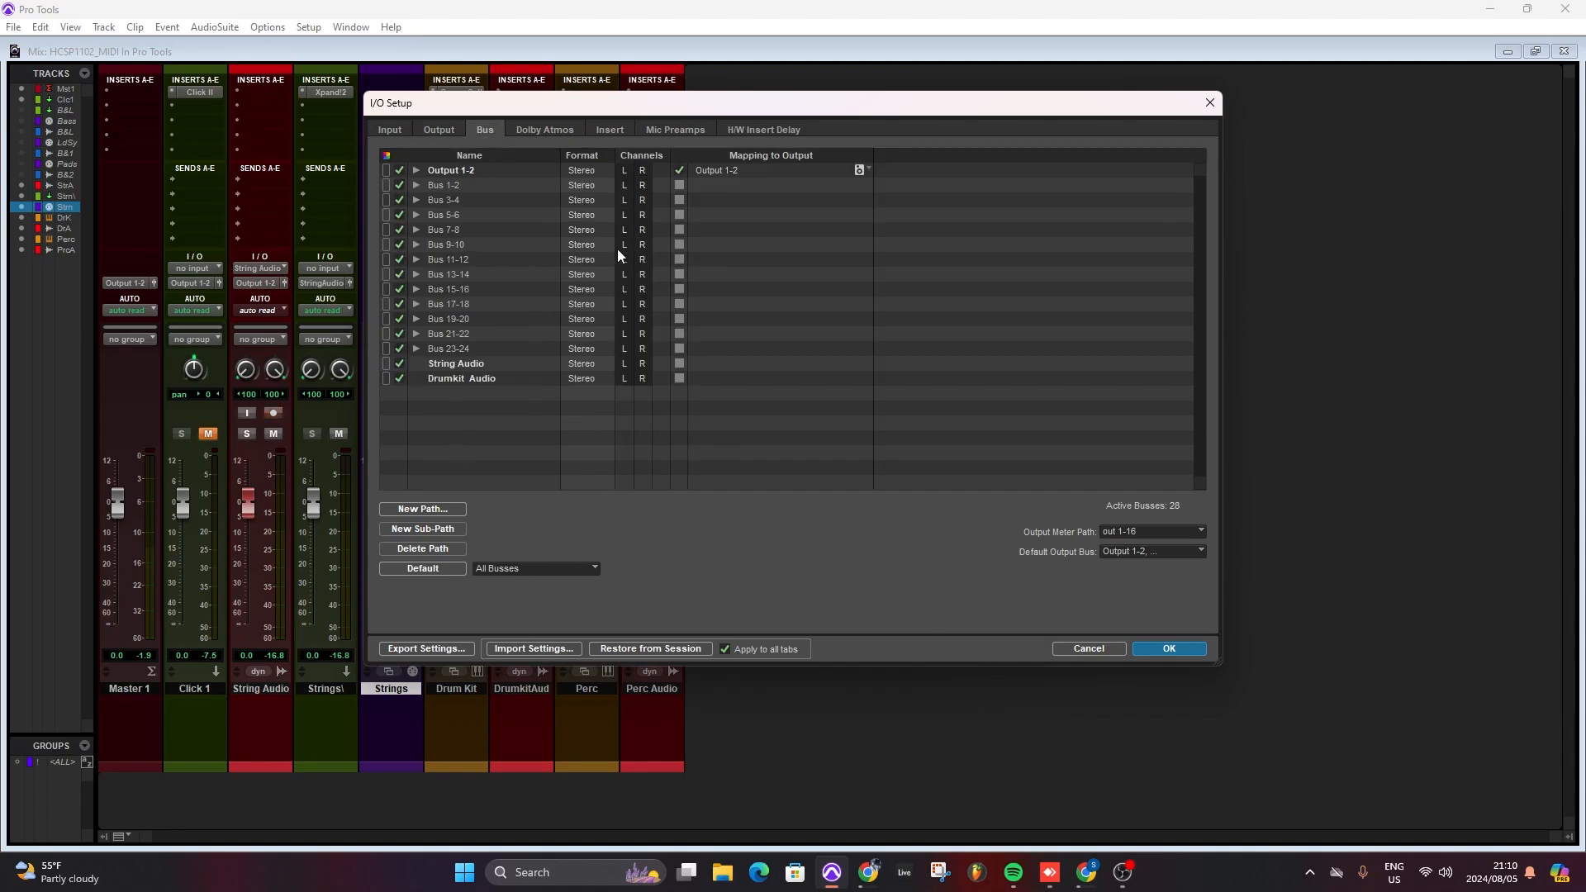
Unmute the Drum Kit track and audition it through the Drumkit Audio track with input monitoring enabled
{"action": "left_click", "coordinate": [1168, 648]}
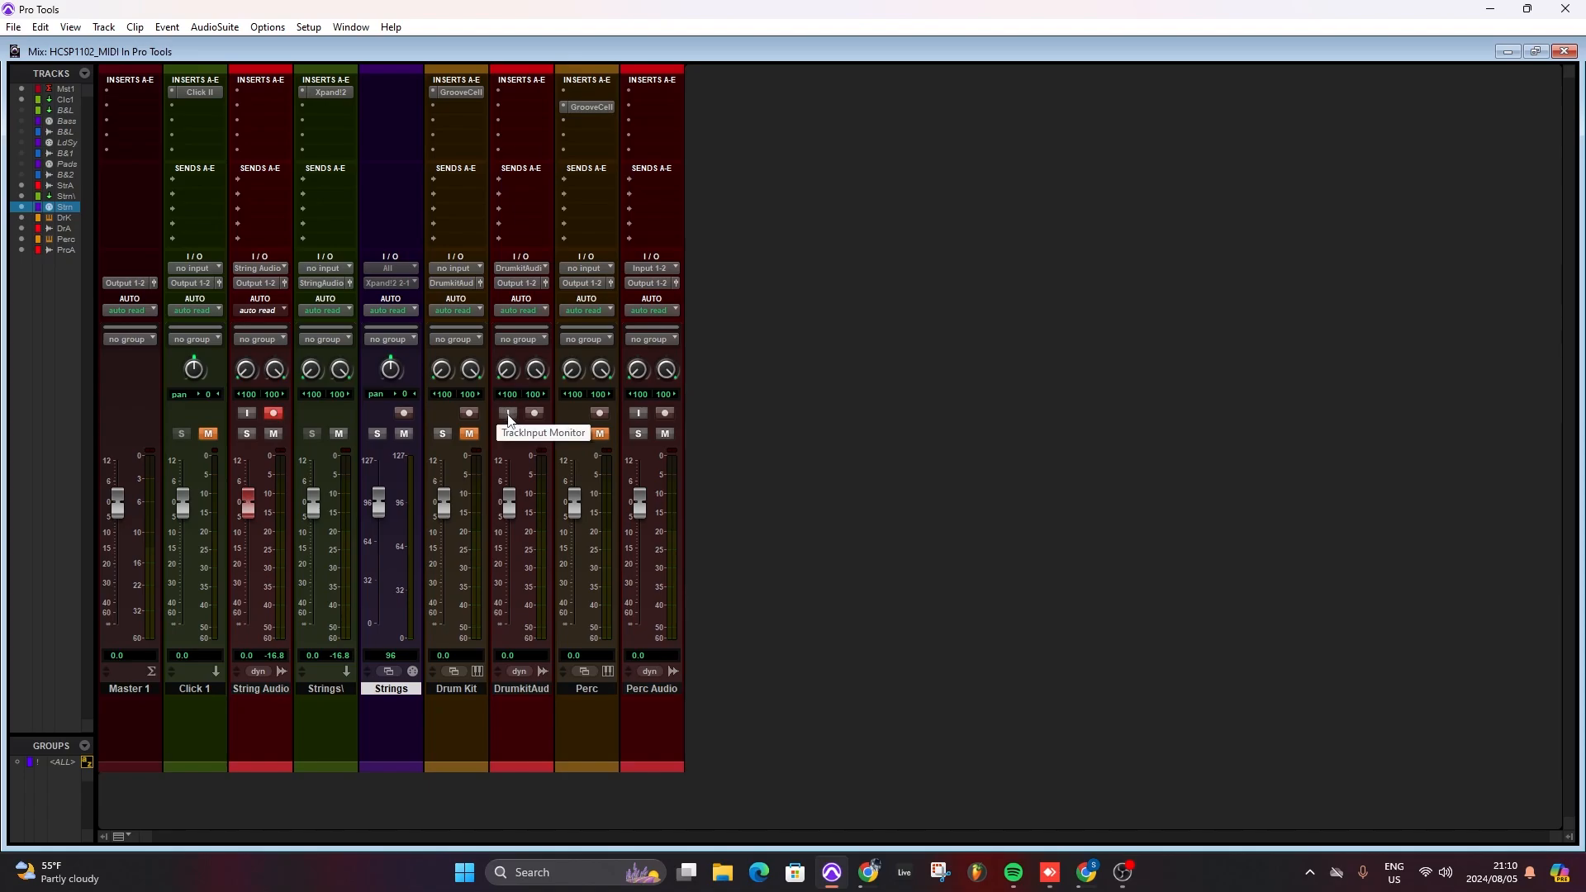
{"action": "left_click", "coordinate": [470, 435]}
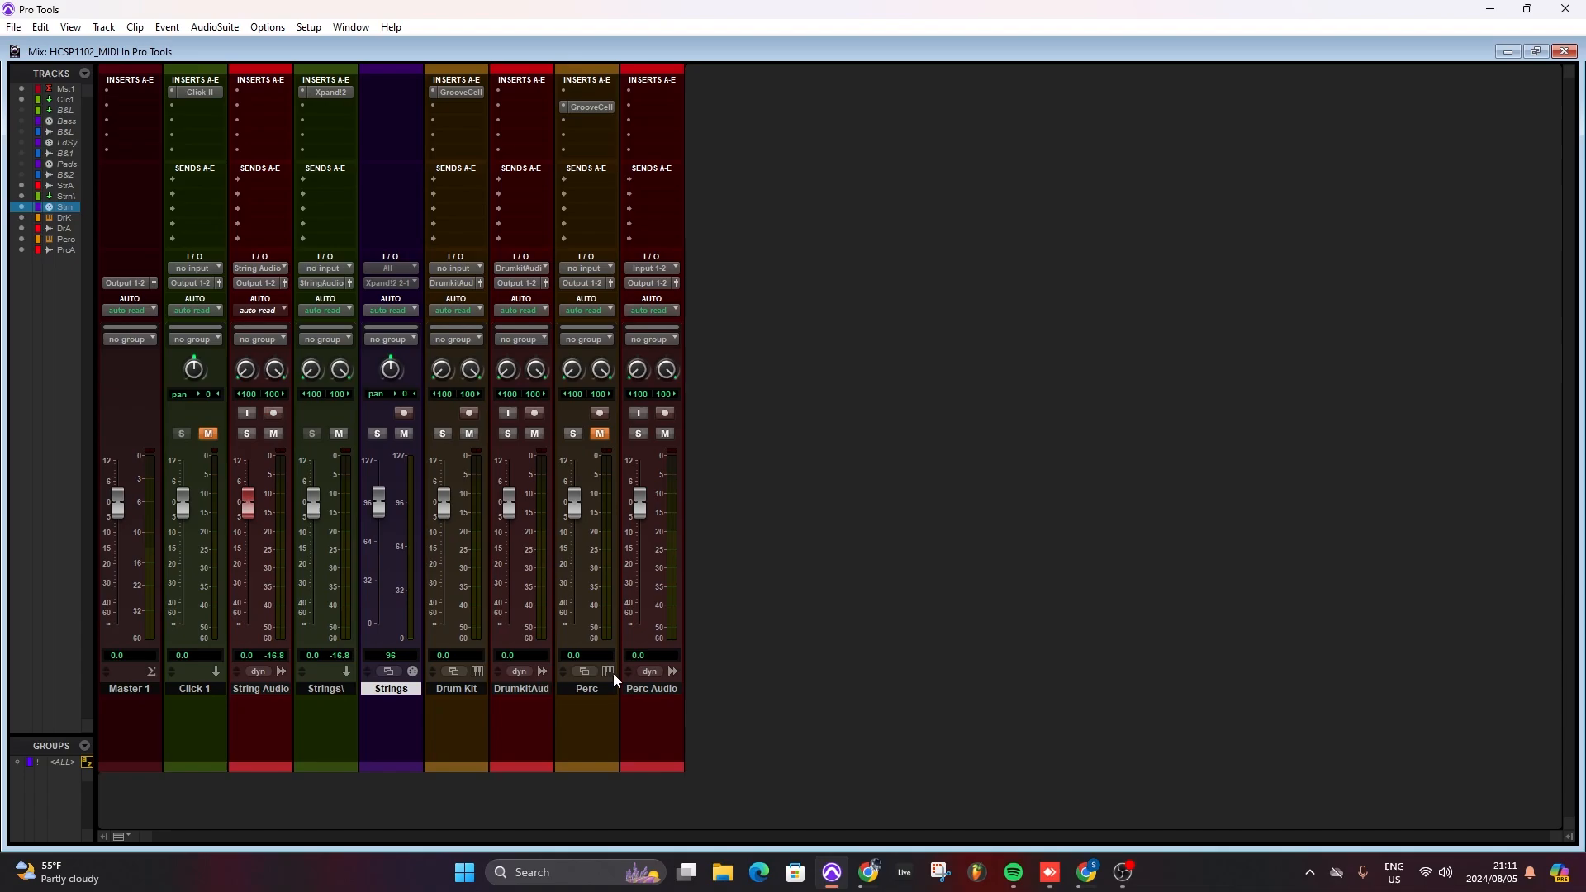
{"action": "key", "text": "space"}
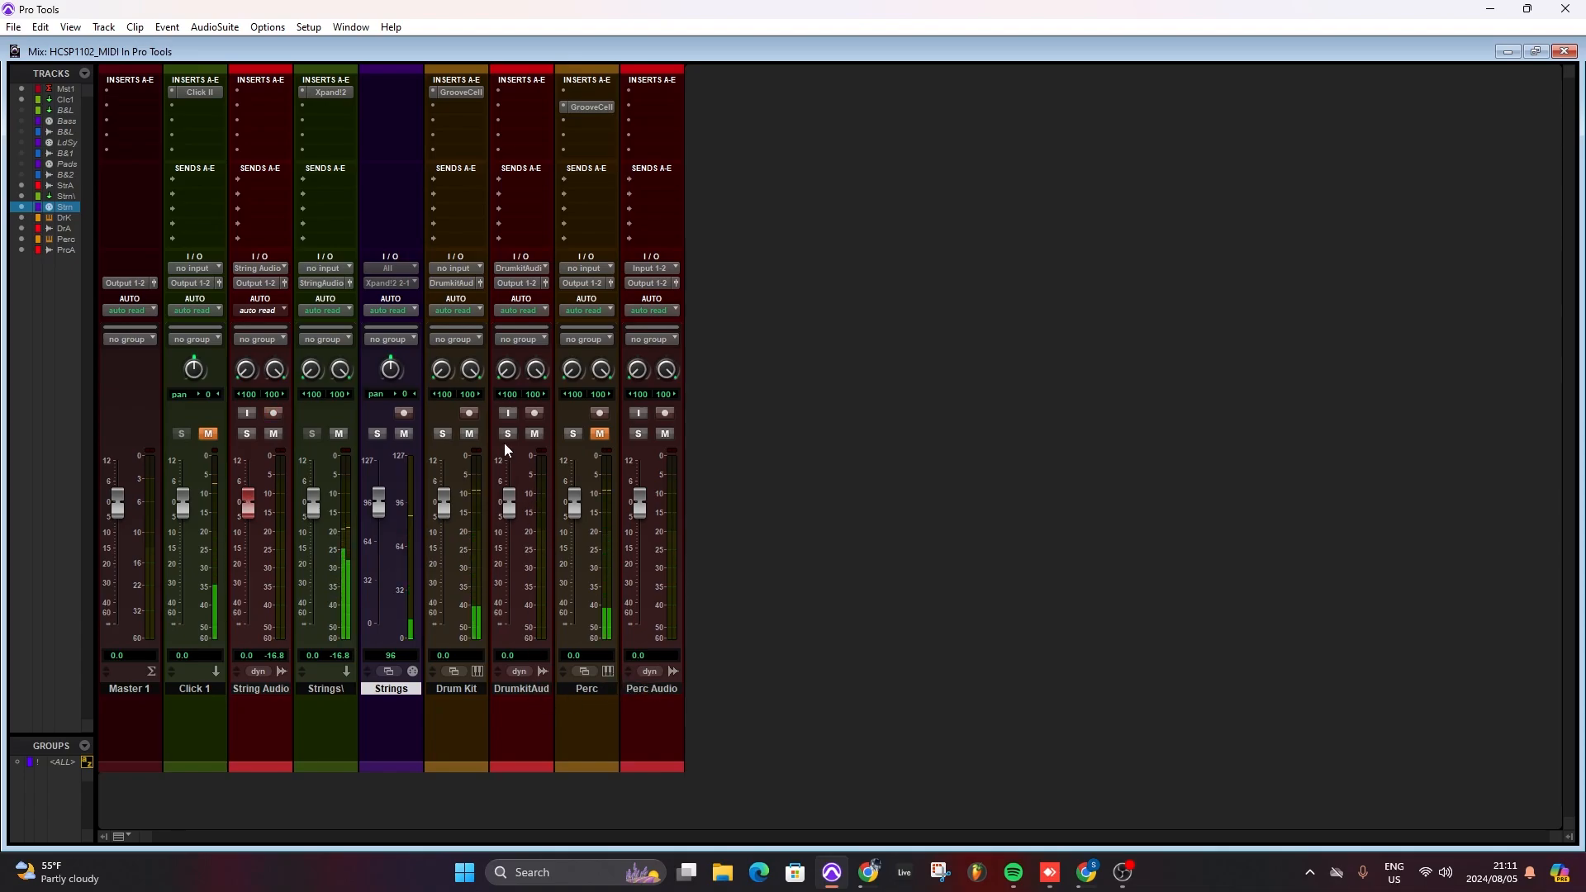
{"action": "key", "text": "space"}
{"action": "left_click", "coordinate": [506, 413]}
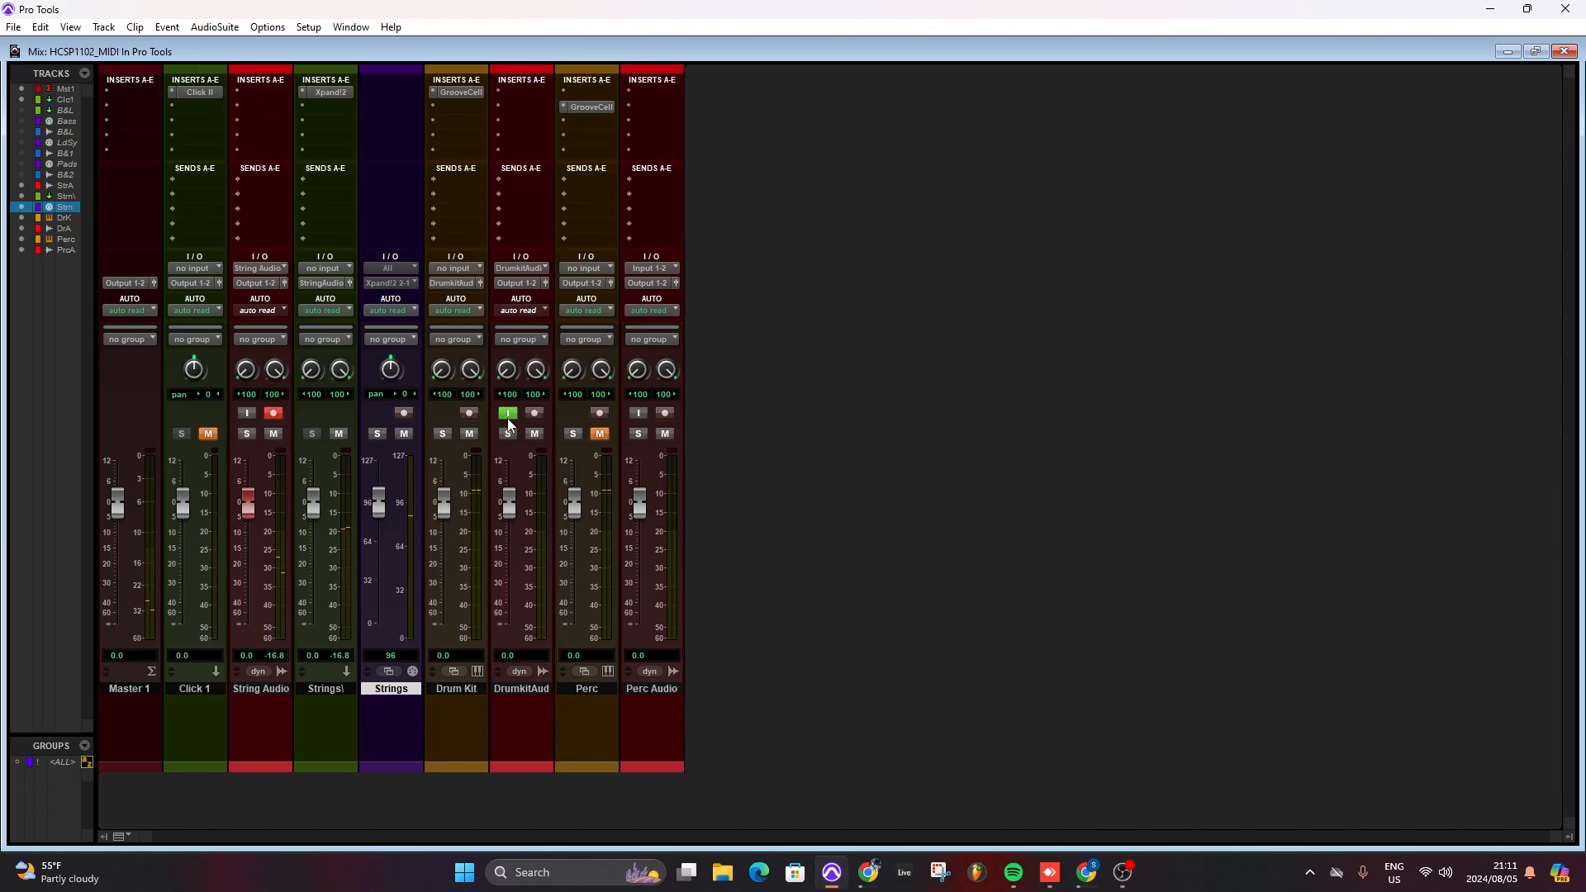
{"action": "key", "text": "space"}
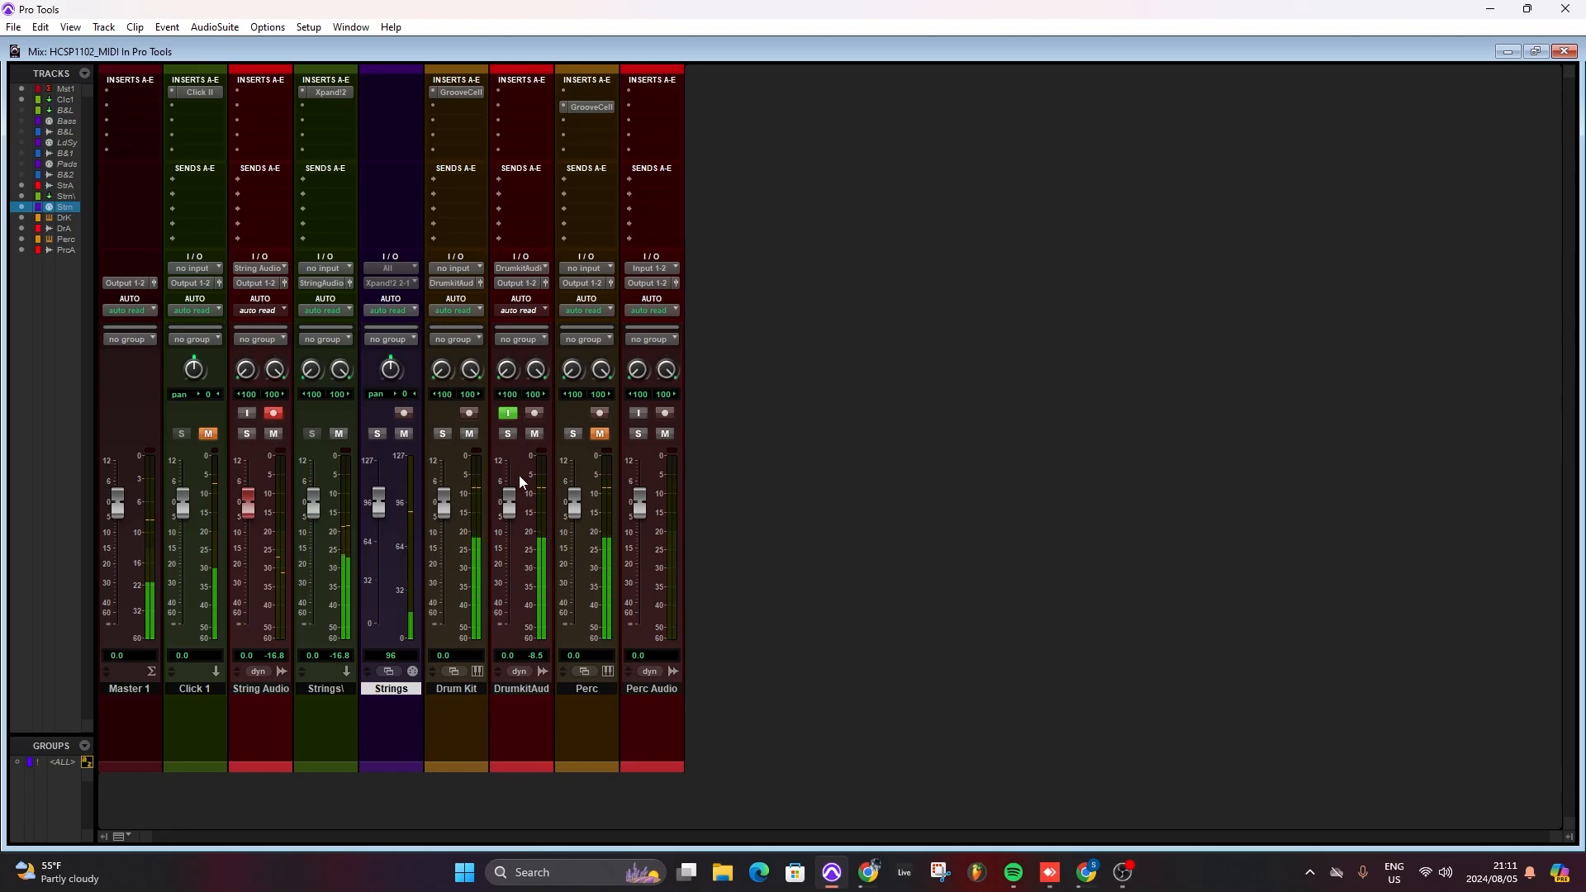
Turn off input monitoring on the Drumkit Audio track and record-enable it
{"action": "left_click", "coordinate": [506, 415]}
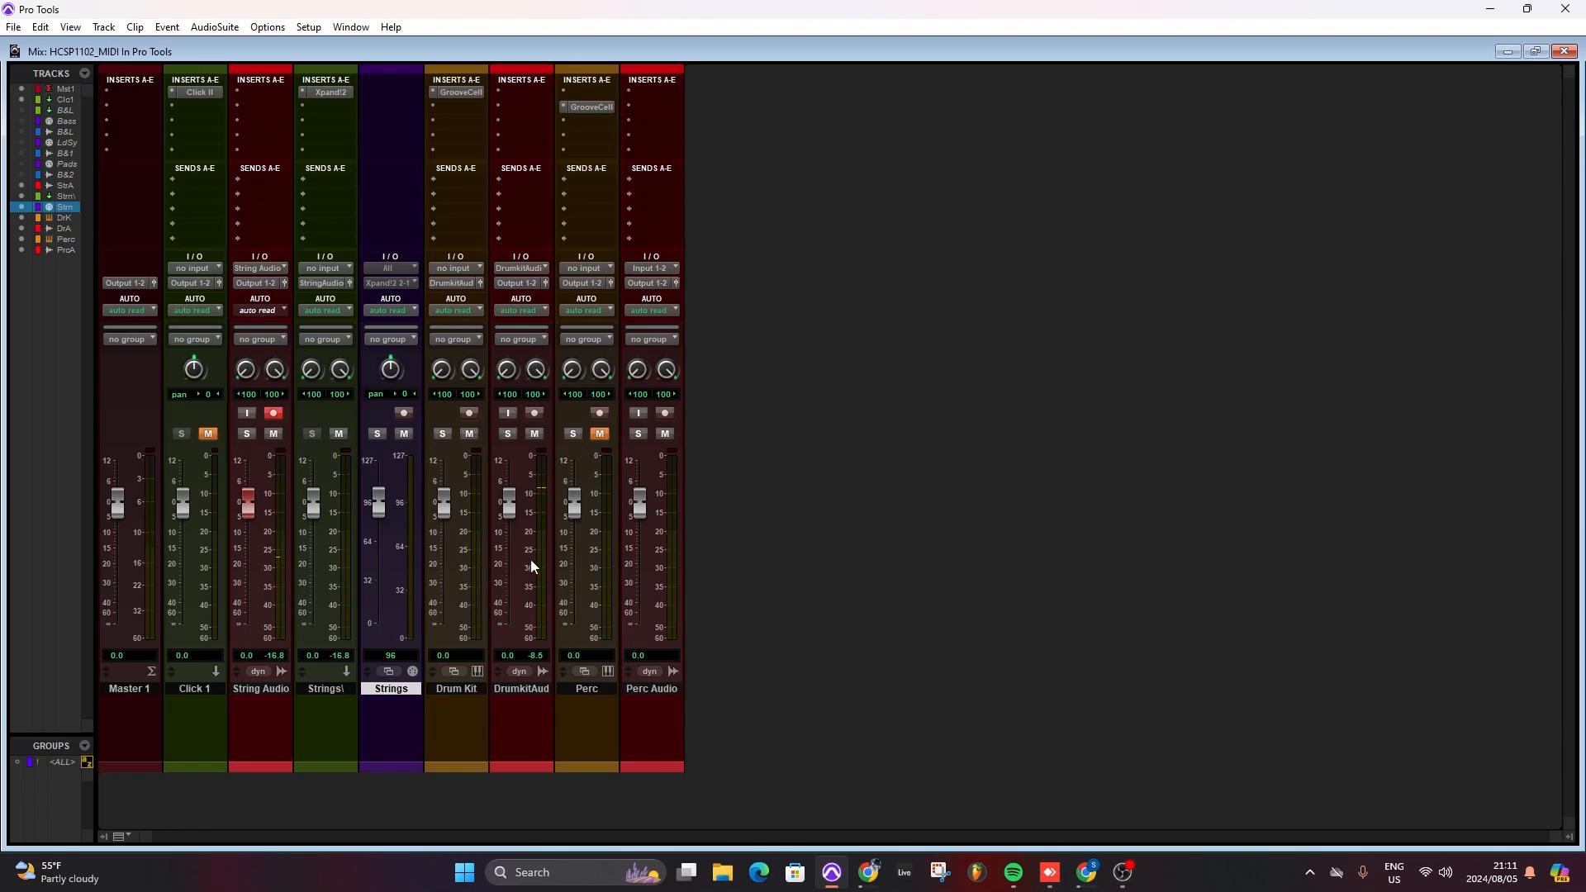
{"action": "left_click", "coordinate": [535, 413]}
Route the Perc track's output directly to the Perc Audio track and unmute Perc
{"action": "left_click", "coordinate": [584, 278]}
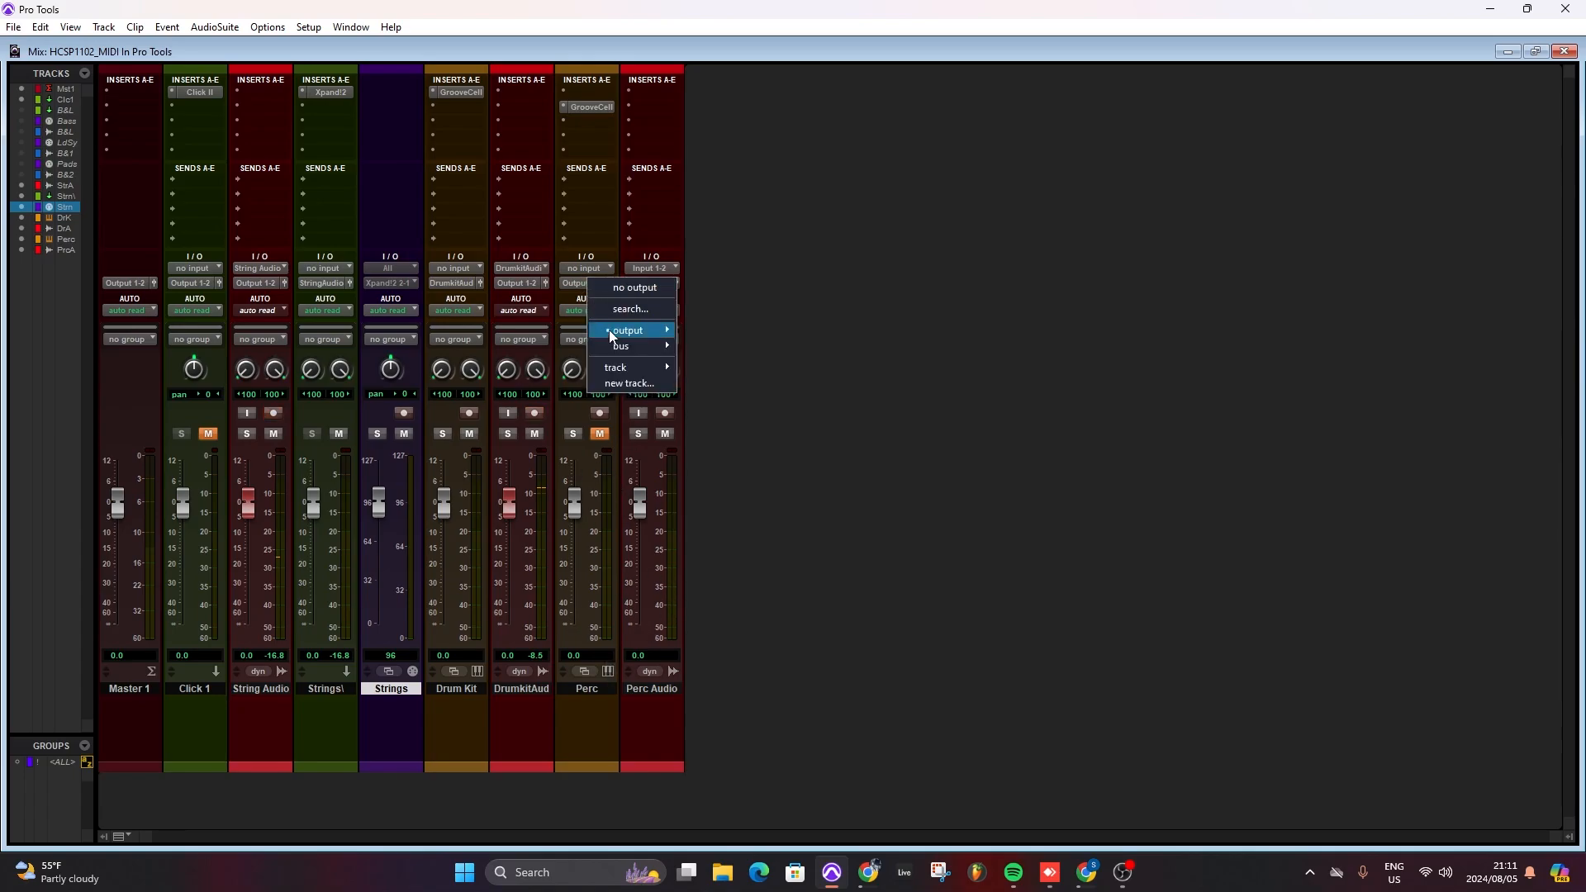
{"action": "mouse_move", "coordinate": [616, 354]}
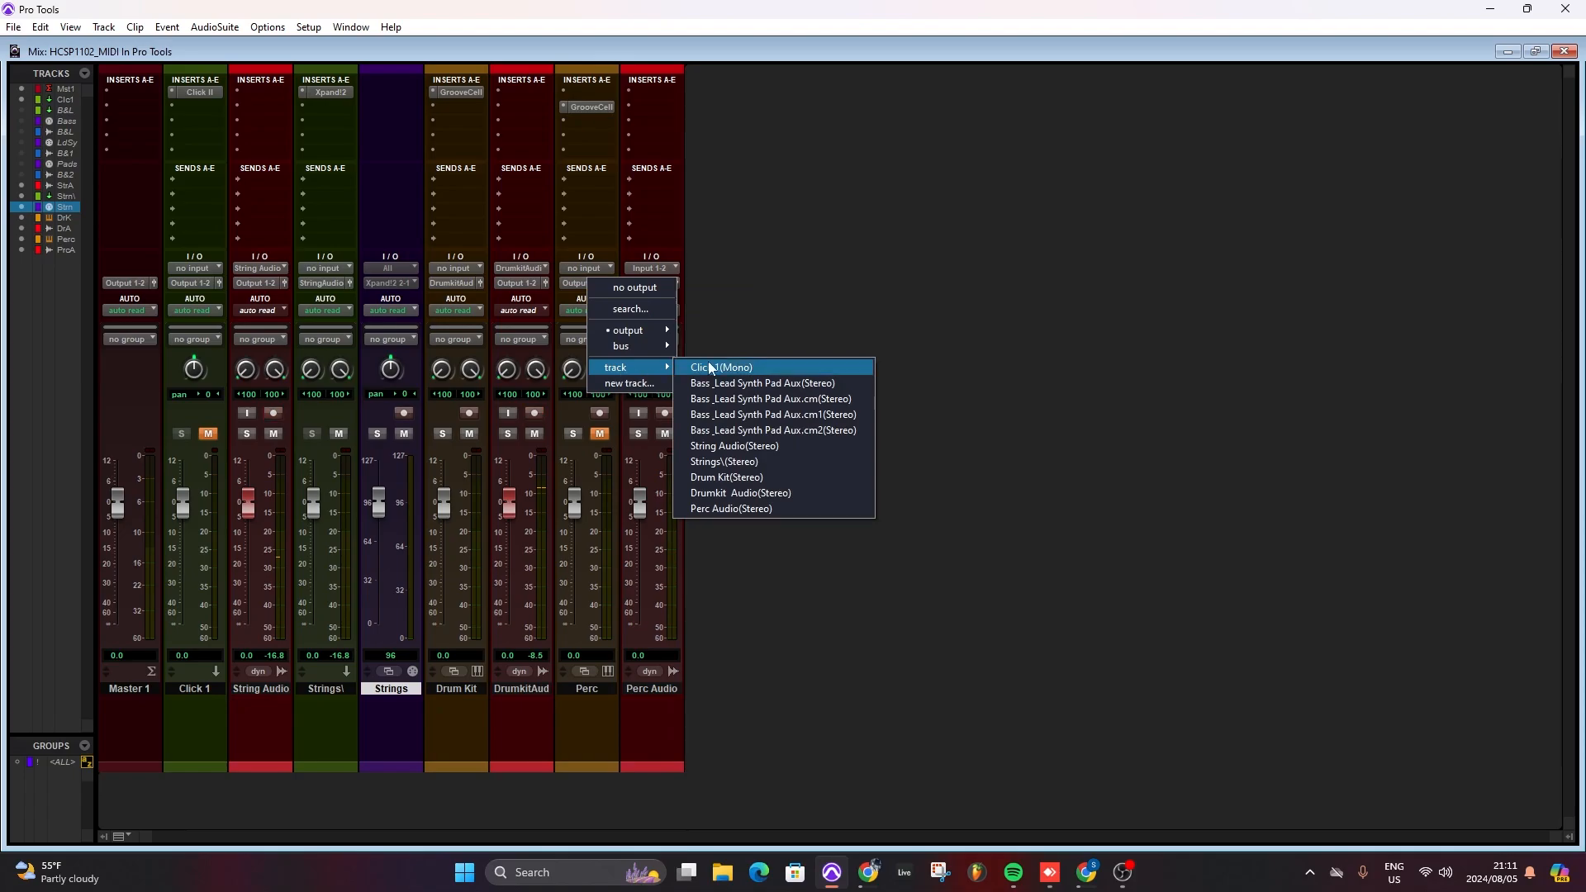
{"action": "left_click", "coordinate": [756, 508]}
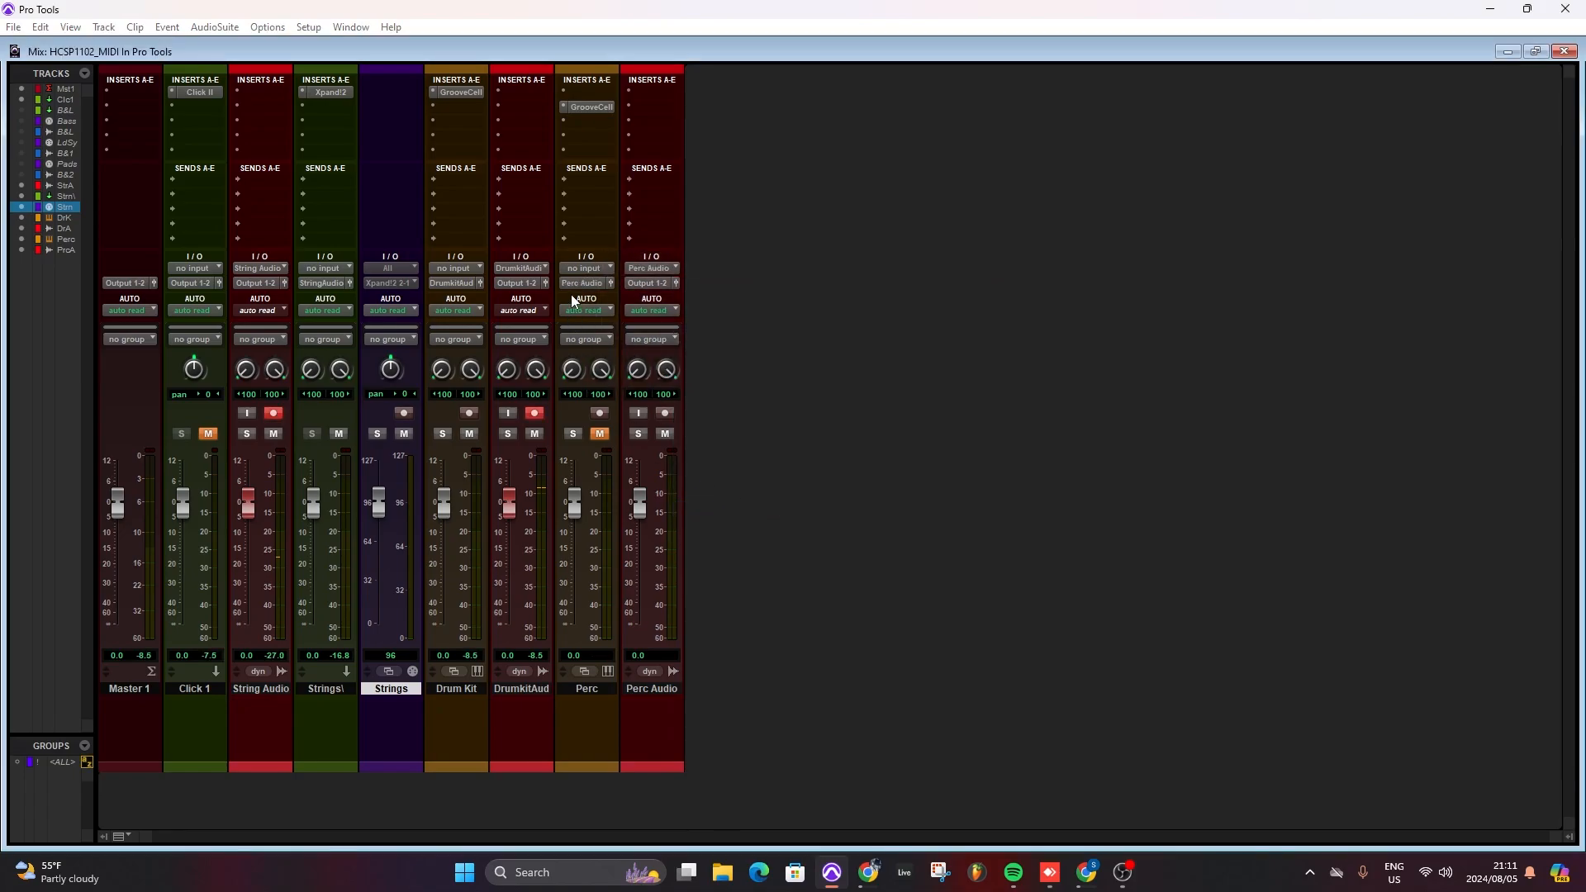
{"action": "left_click", "coordinate": [603, 436]}
Record-enable the Perc Audio track and record all three armed audio tracks from the session start past the end of the MIDI clips
{"action": "left_click", "coordinate": [664, 413]}
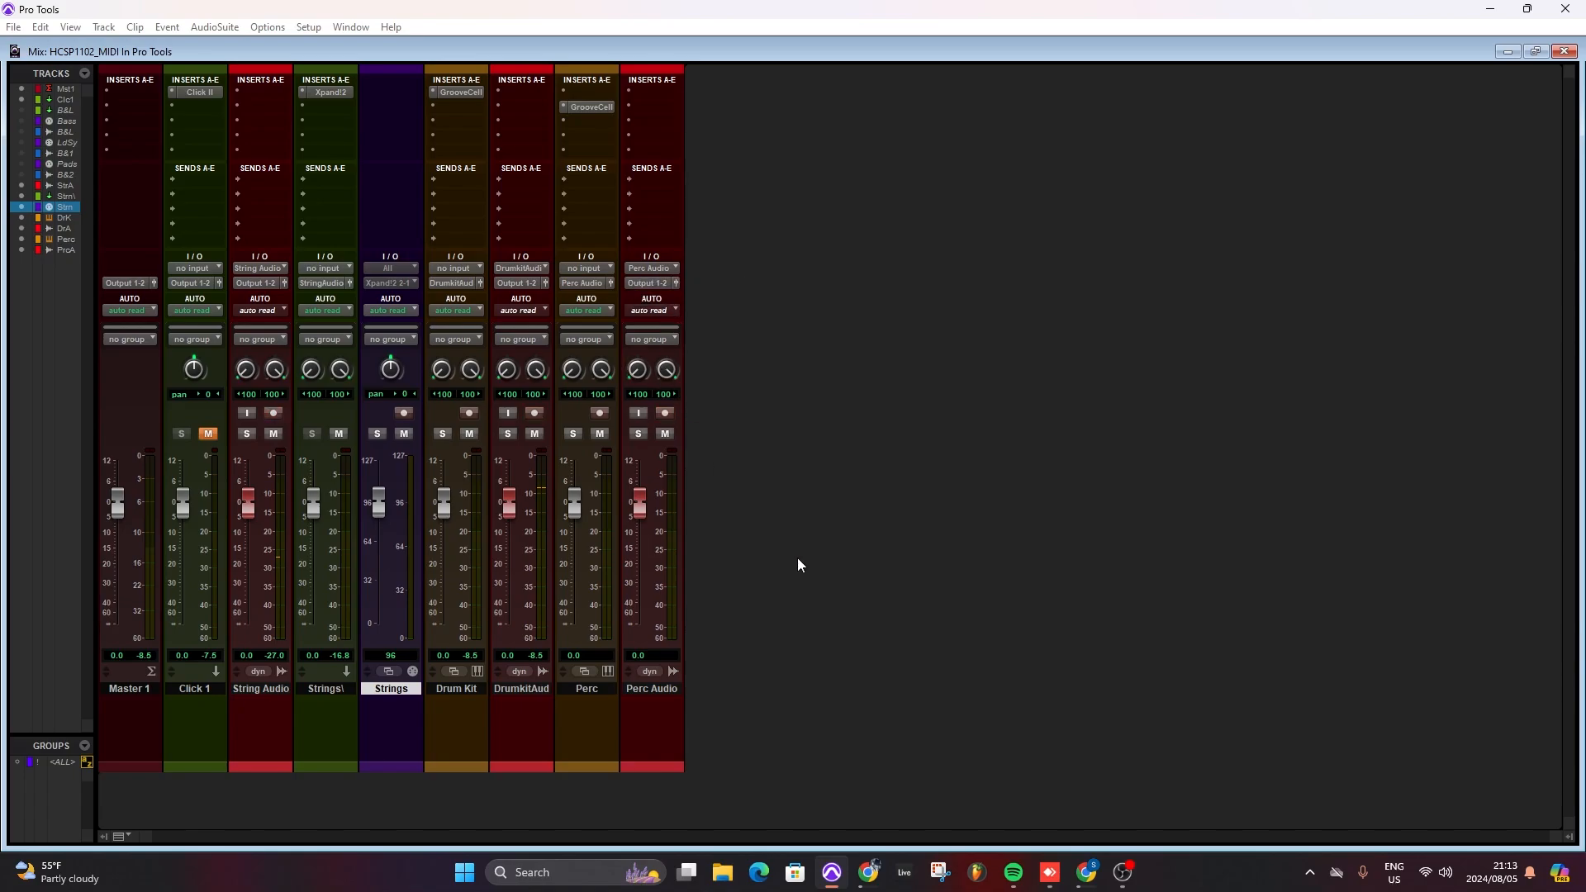
{"action": "key", "text": "ctrl+equal"}
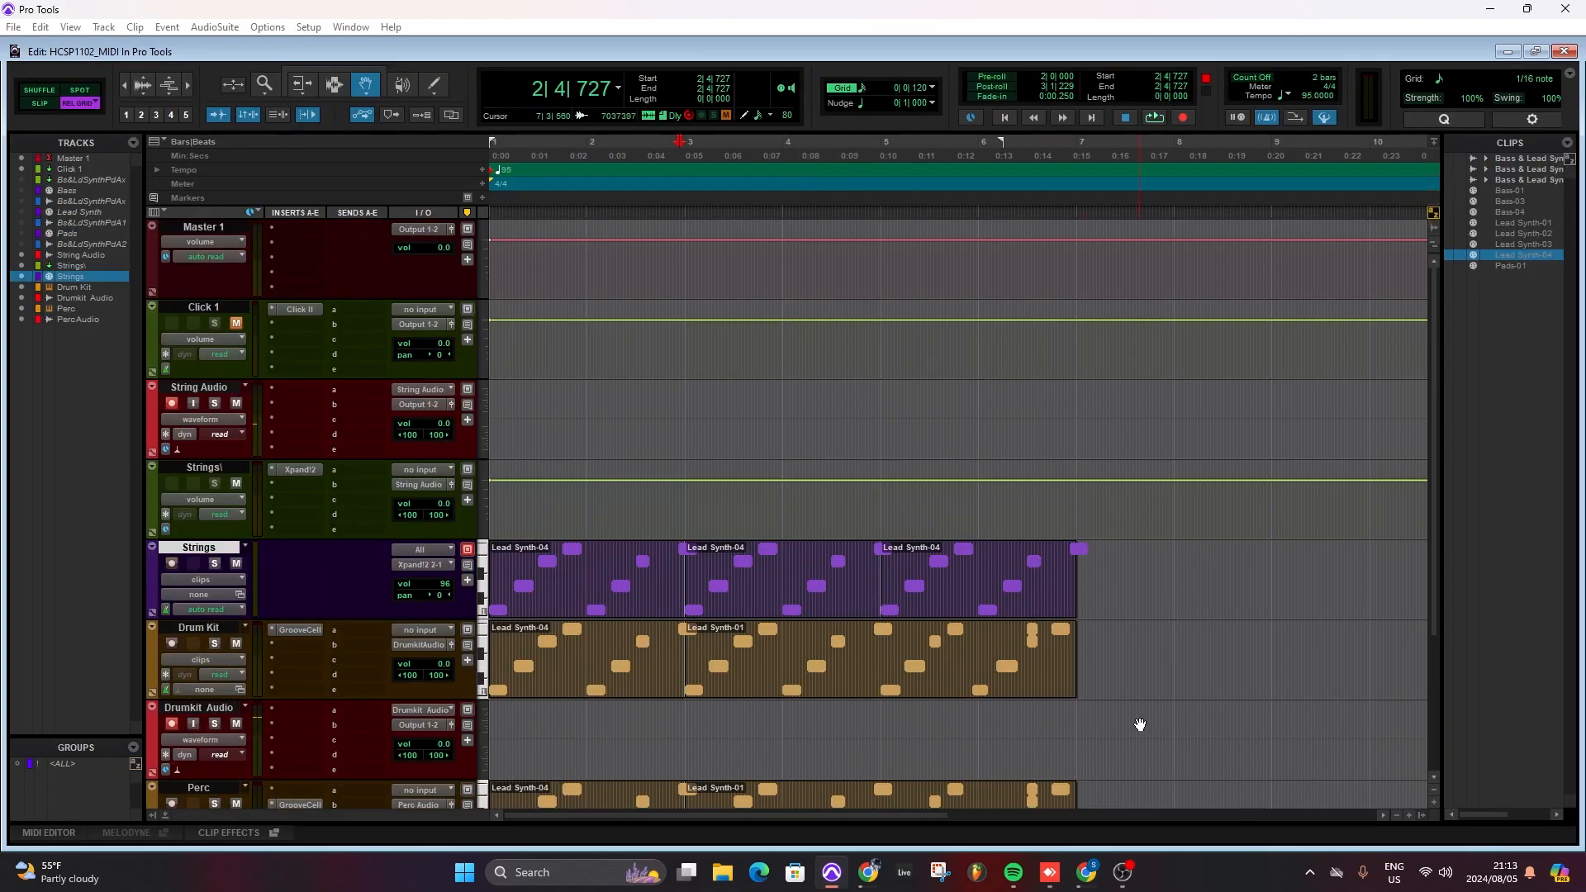
{"action": "scroll", "coordinate": [1154, 702], "scroll_direction": "down", "scroll_amount": 3}
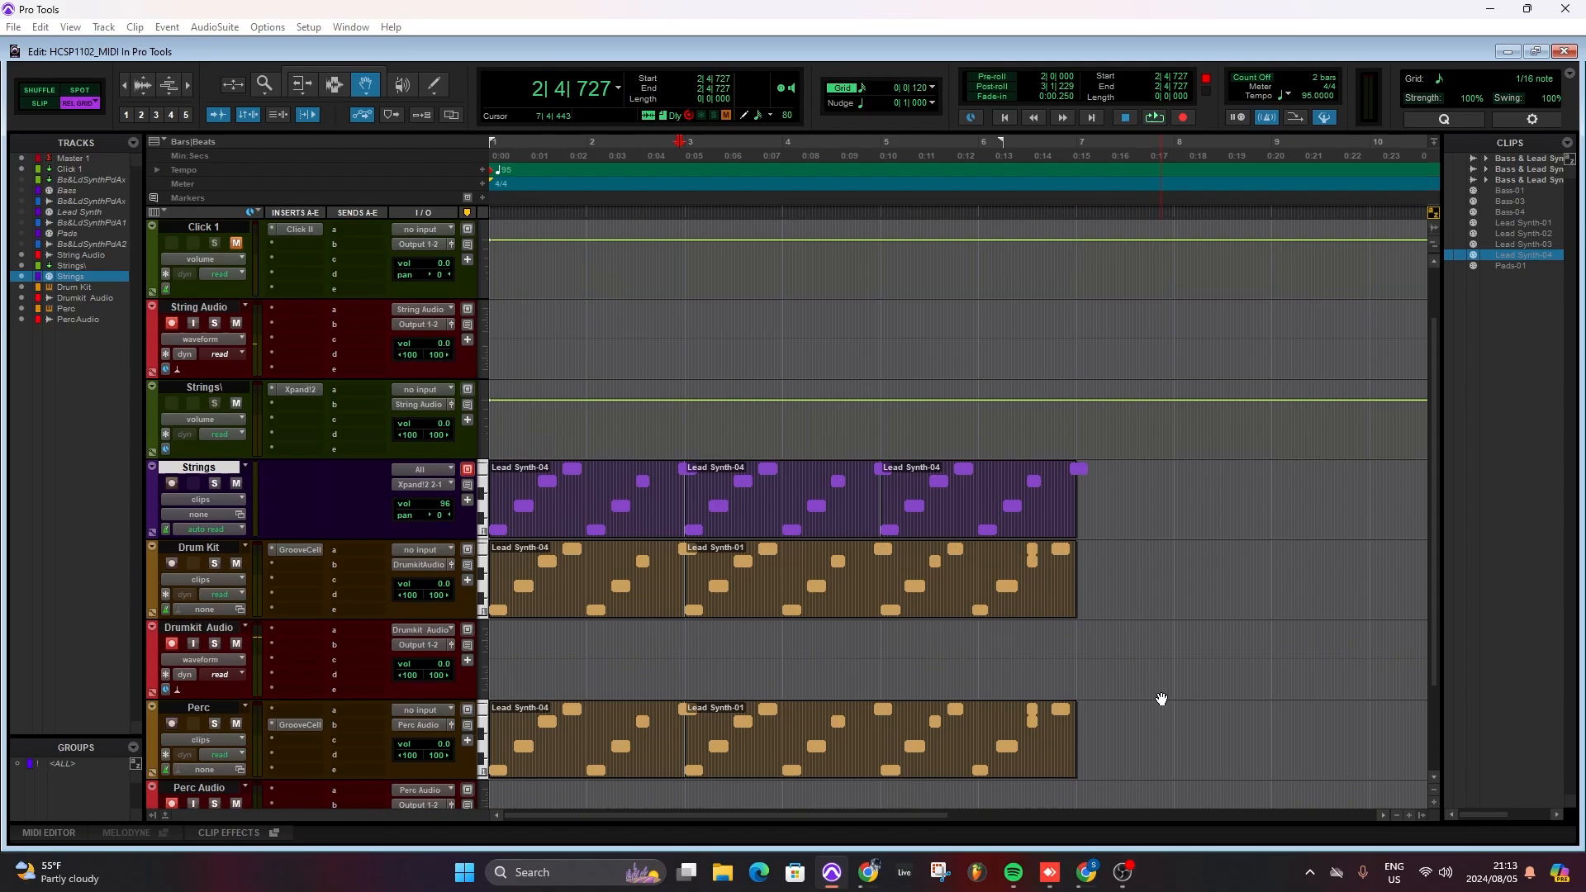
{"action": "scroll", "coordinate": [1160, 696], "scroll_direction": "up", "scroll_amount": 1}
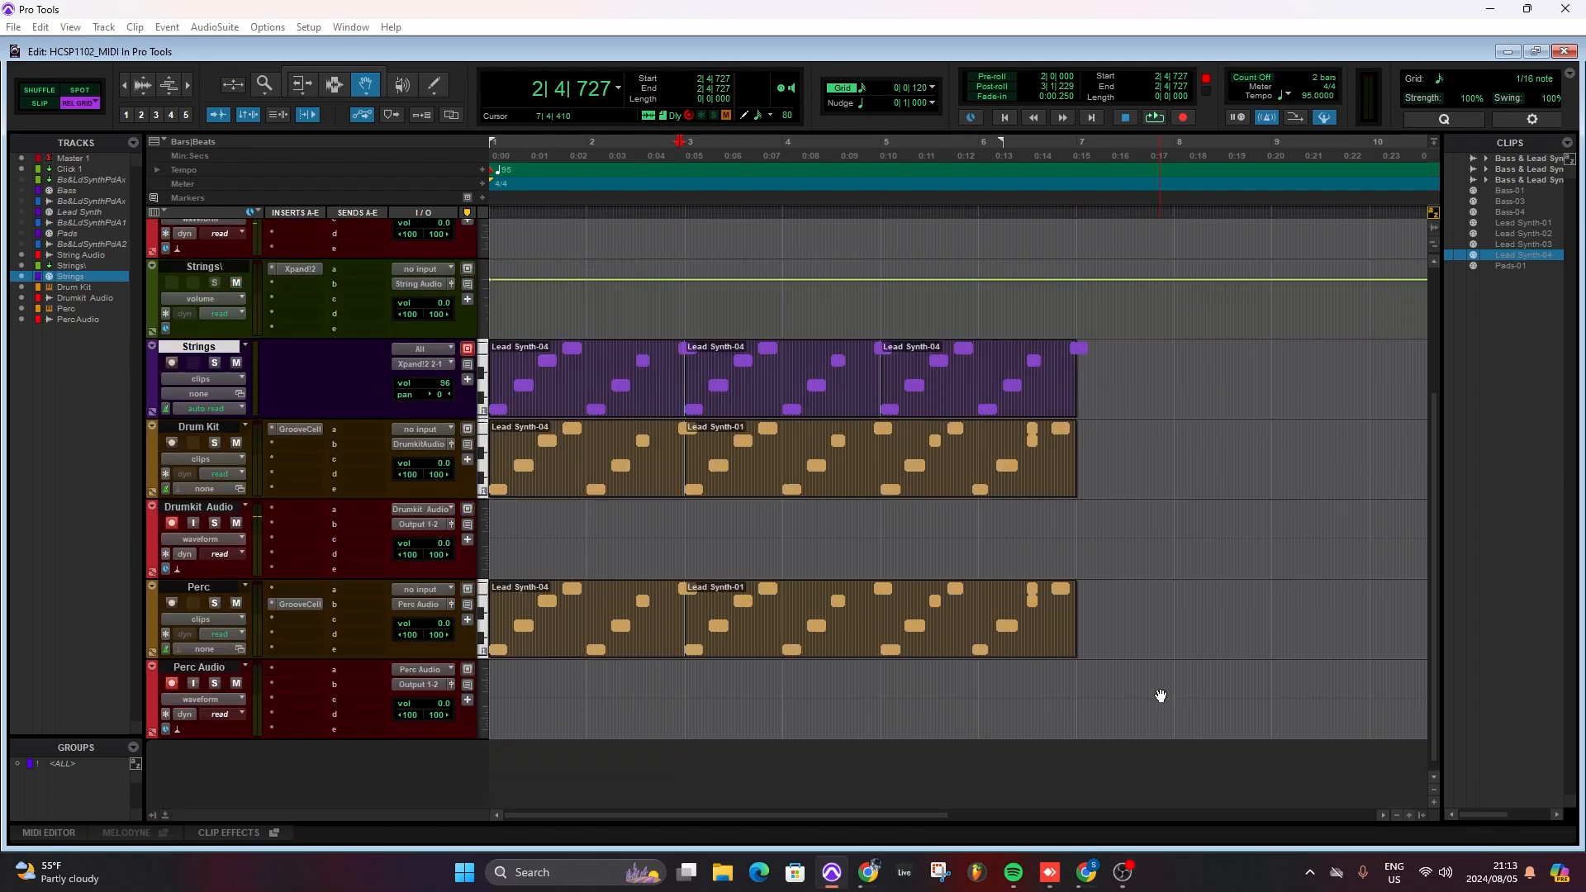
{"action": "scroll", "coordinate": [1160, 696], "scroll_direction": "up", "scroll_amount": 1}
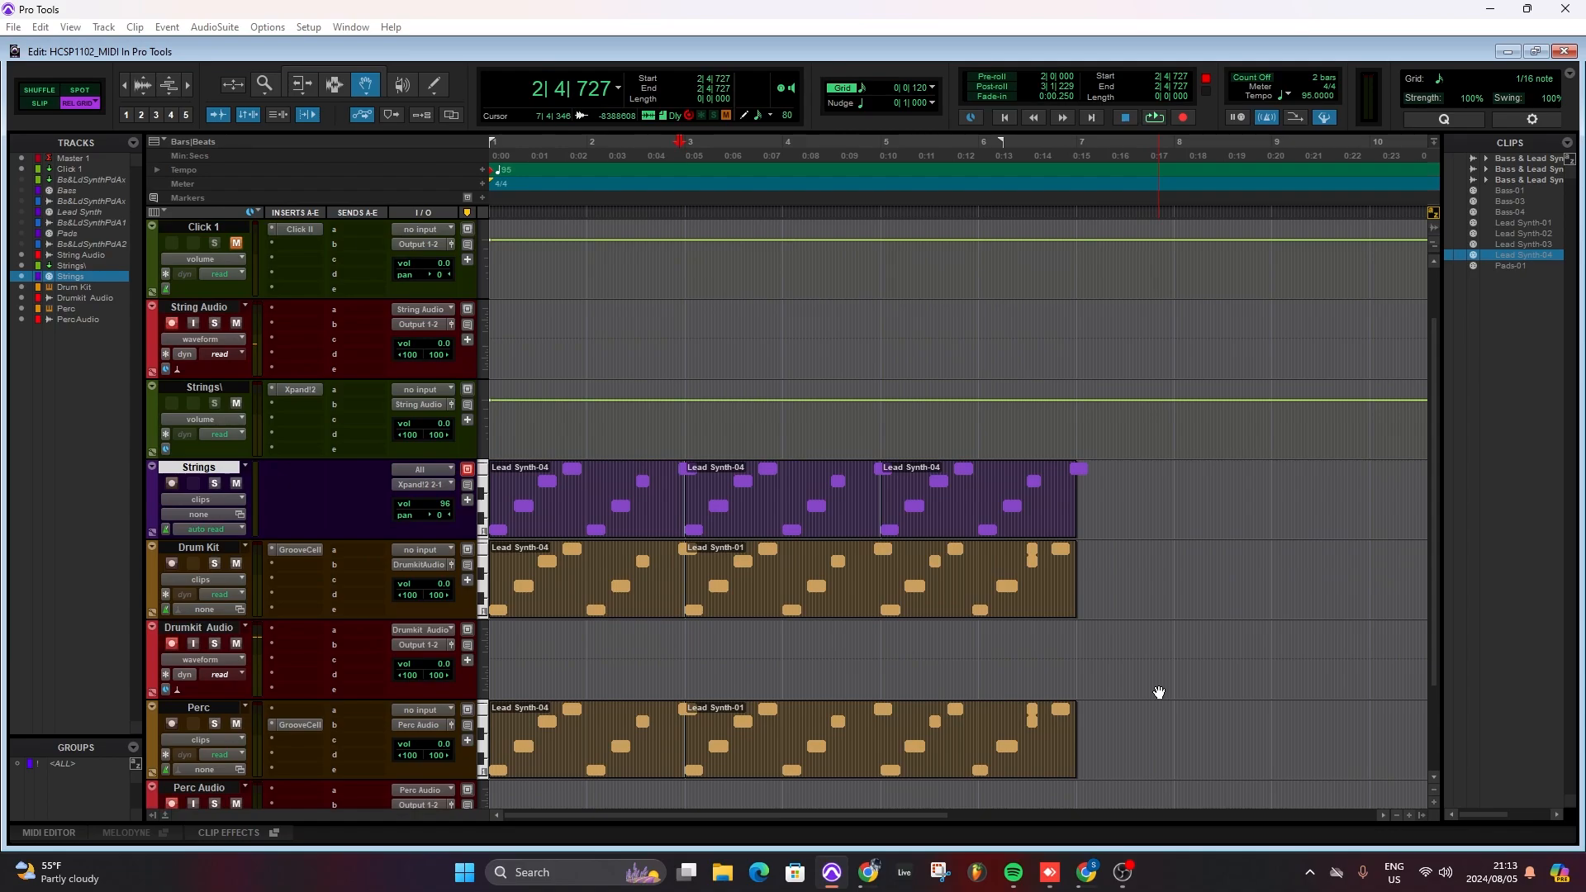
{"action": "key", "text": "Return"}
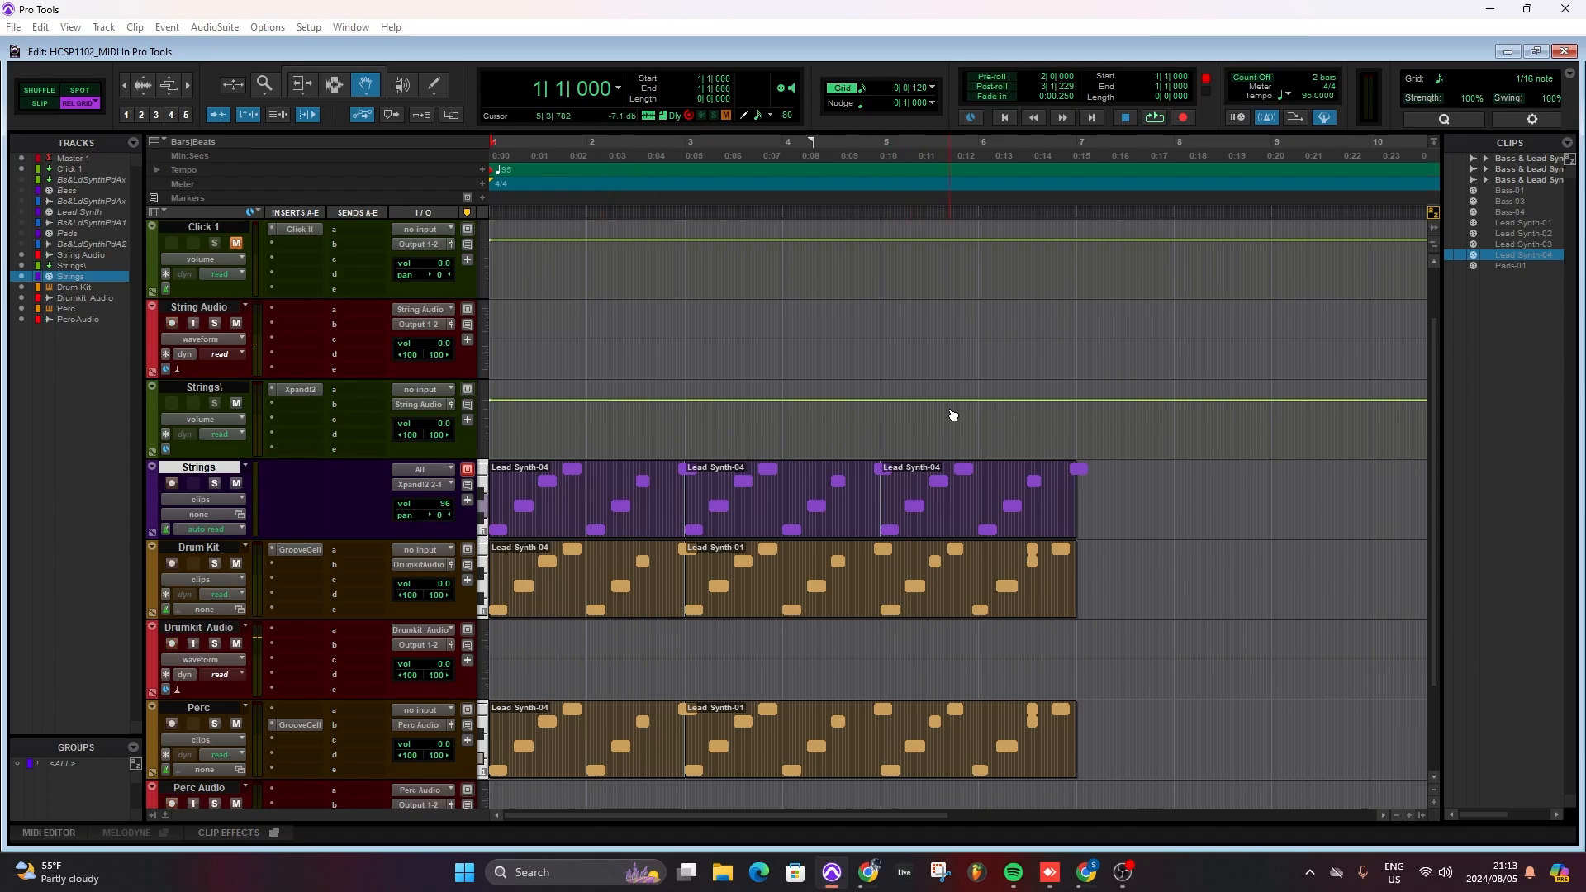
{"action": "left_click", "coordinate": [1183, 119]}
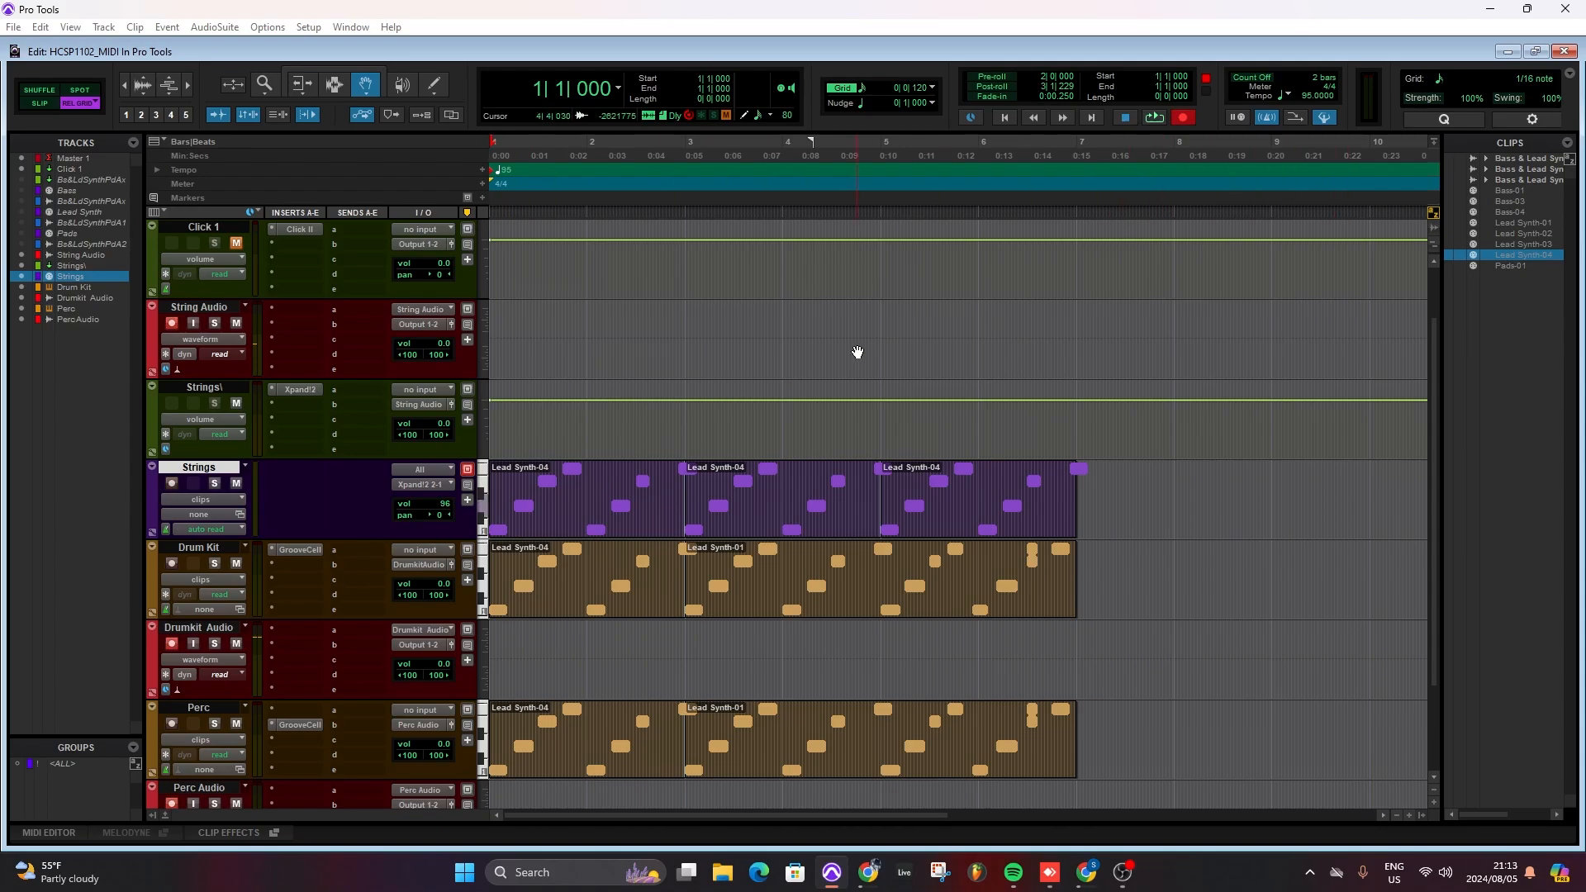
{"action": "scroll", "coordinate": [641, 419], "scroll_direction": "down", "scroll_amount": 1}
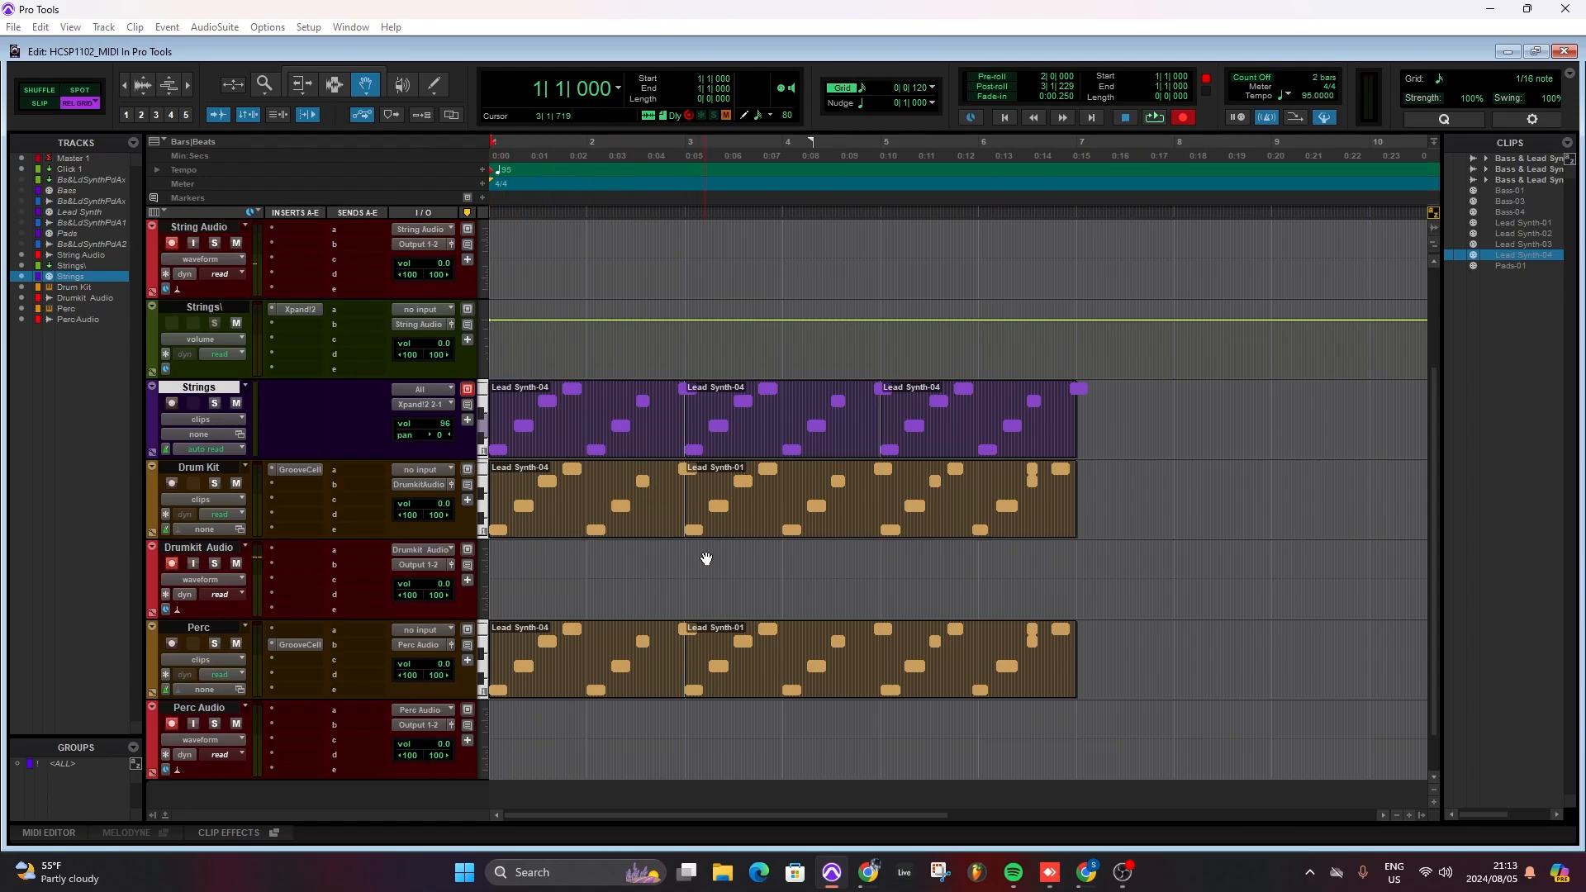
{"action": "scroll", "coordinate": [698, 562], "scroll_direction": "up", "scroll_amount": 1}
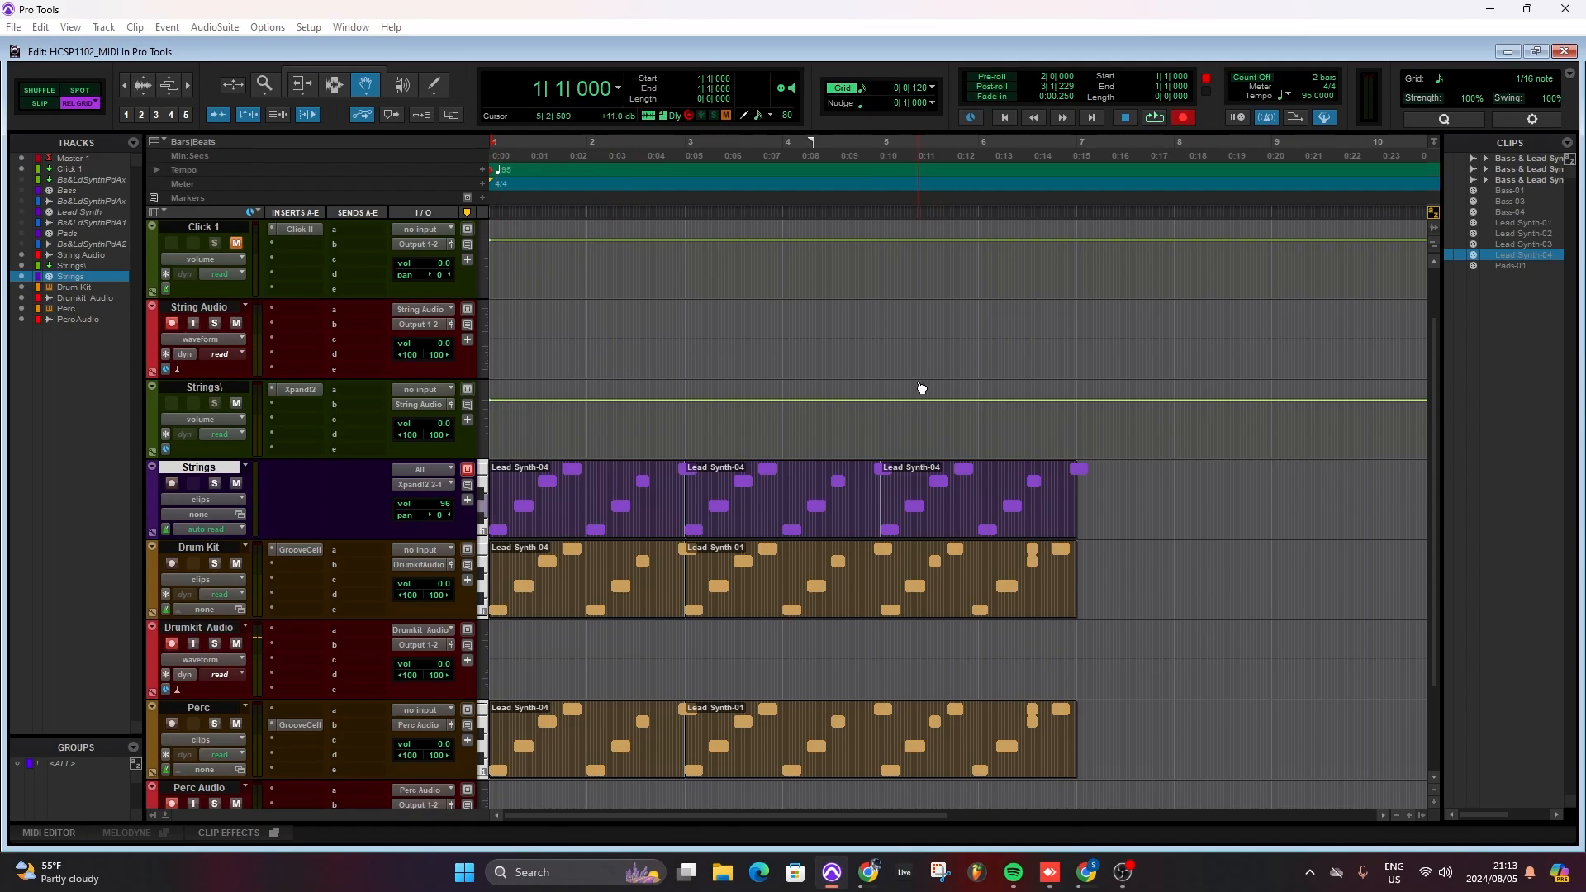
{"action": "key", "text": "ctrl+space"}
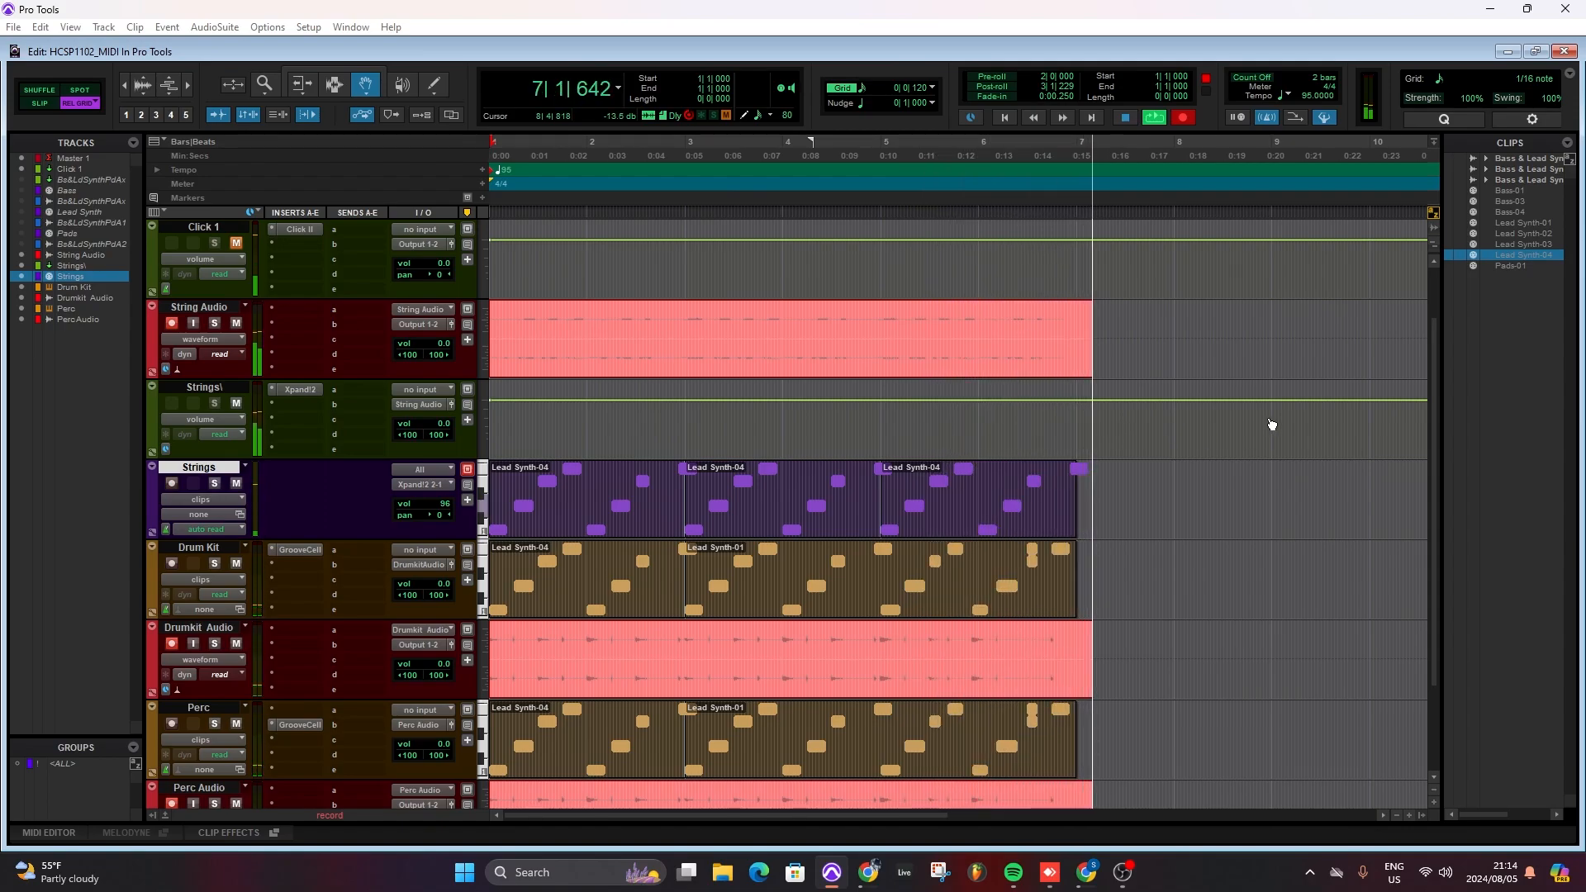
{"action": "key", "text": "space"}
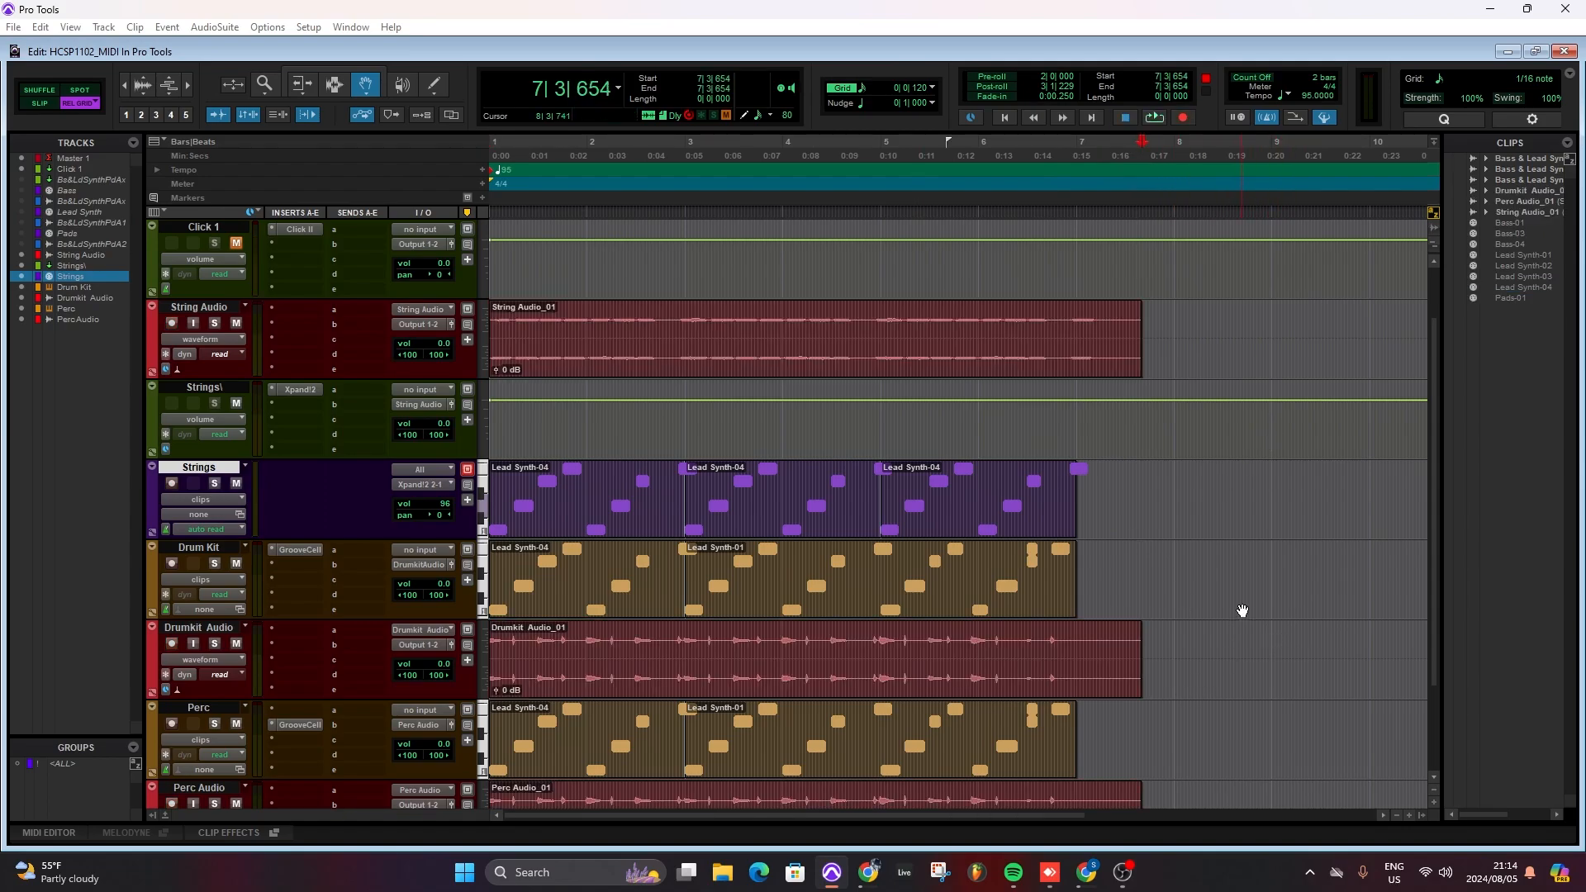
Compare the recorded Drumkit Audio, Perc Audio and String Audio clips with their source instrument and MIDI tracks
{"action": "scroll", "coordinate": [1242, 609], "scroll_direction": "down", "scroll_amount": 3}
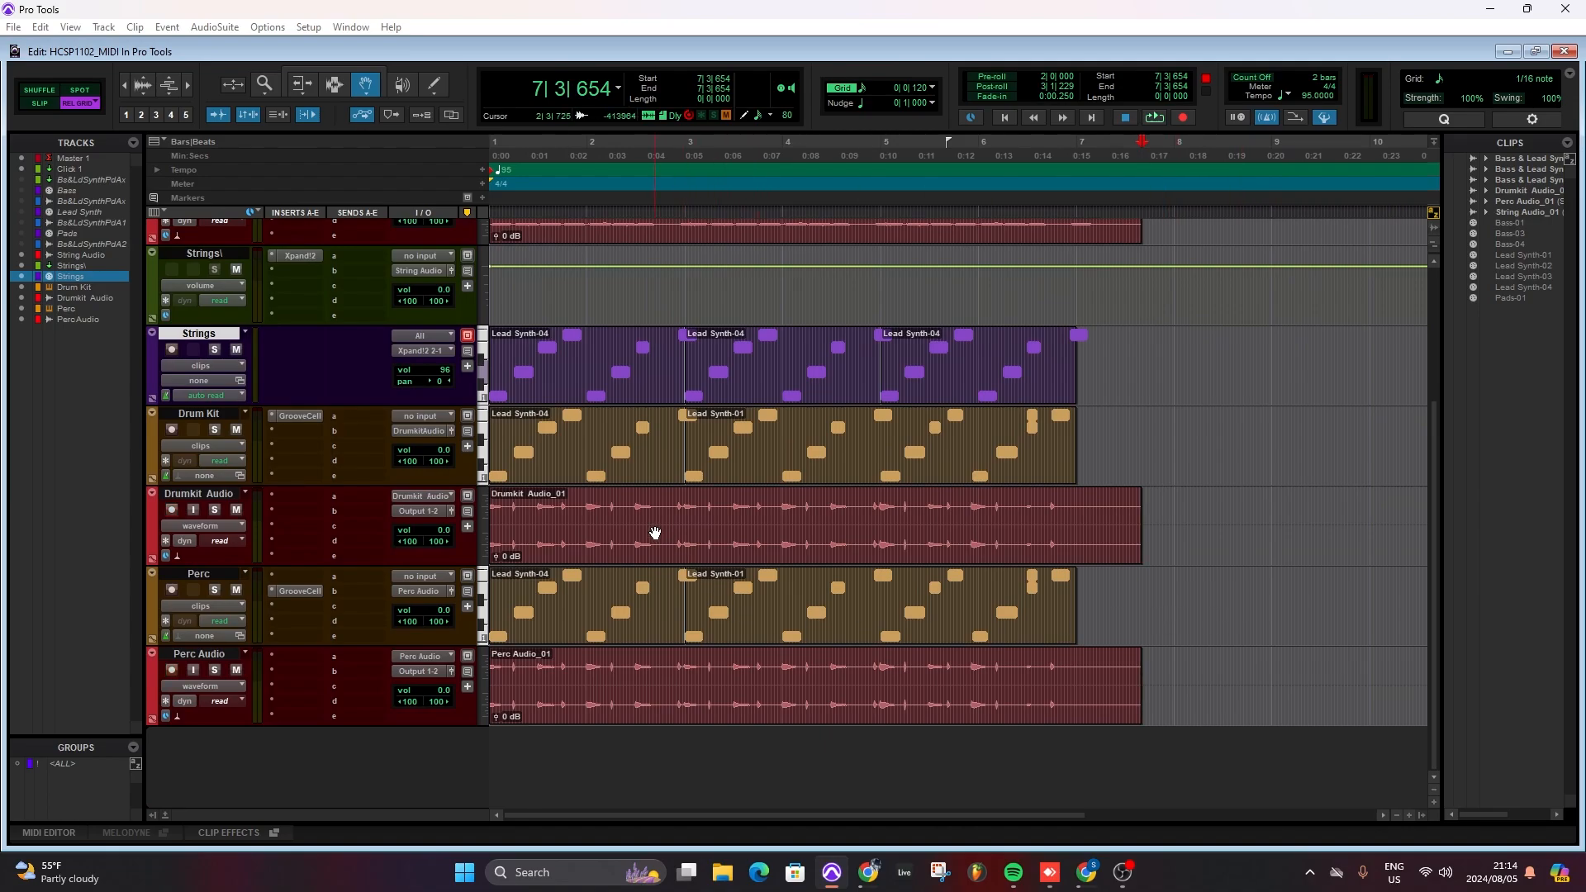
{"action": "left_click", "coordinate": [698, 698]}
{"action": "left_click", "coordinate": [805, 543]}
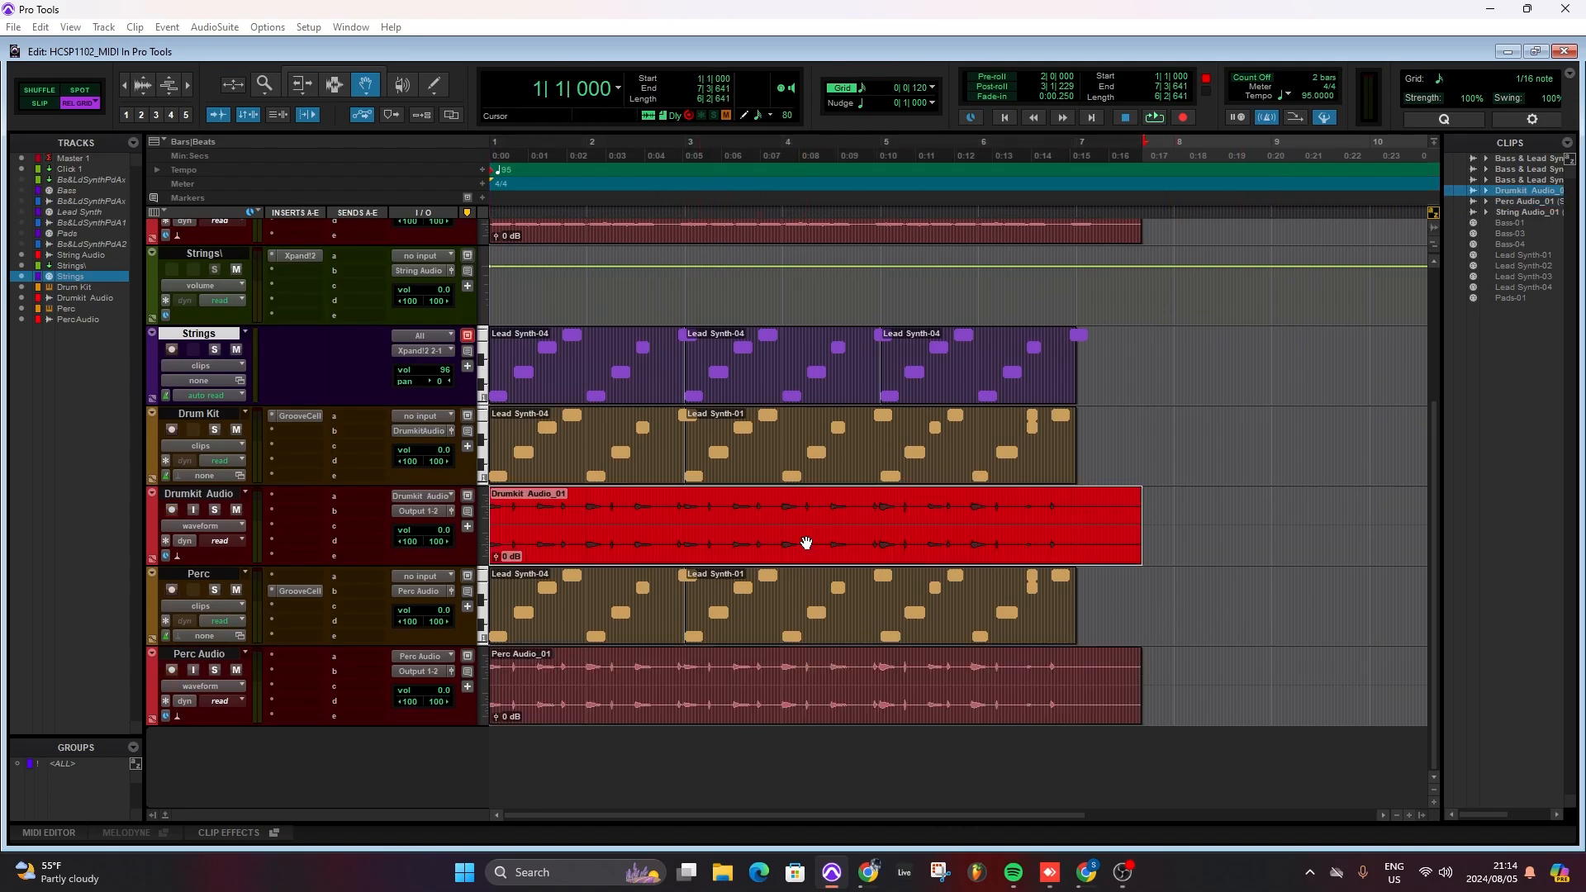
{"action": "left_click", "coordinate": [709, 620]}
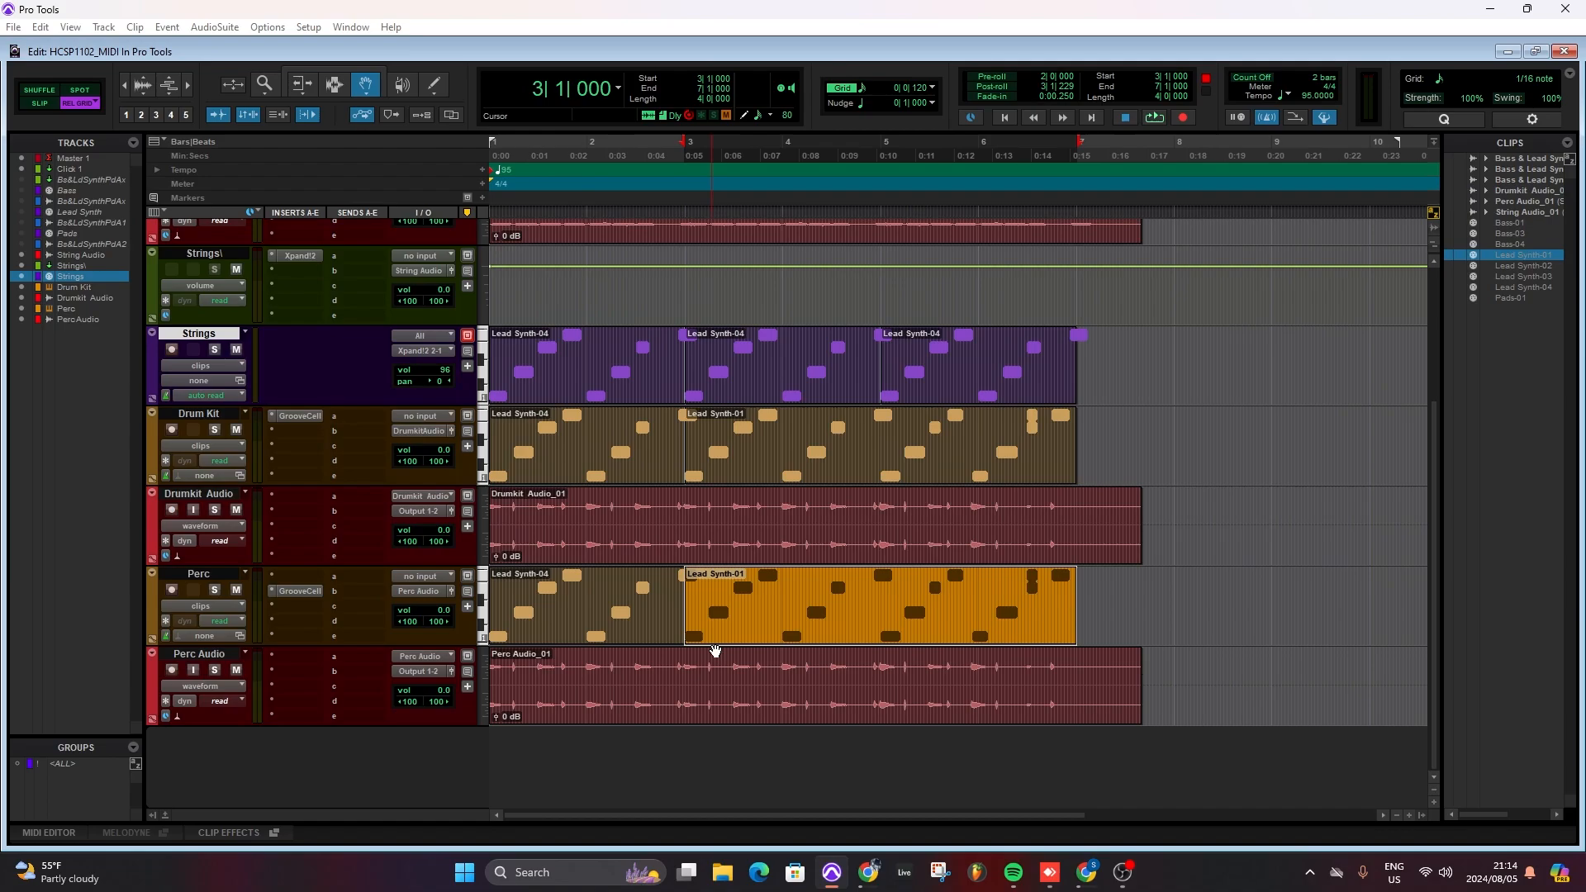
{"action": "left_click", "coordinate": [721, 698]}
{"action": "left_click", "coordinate": [773, 465]}
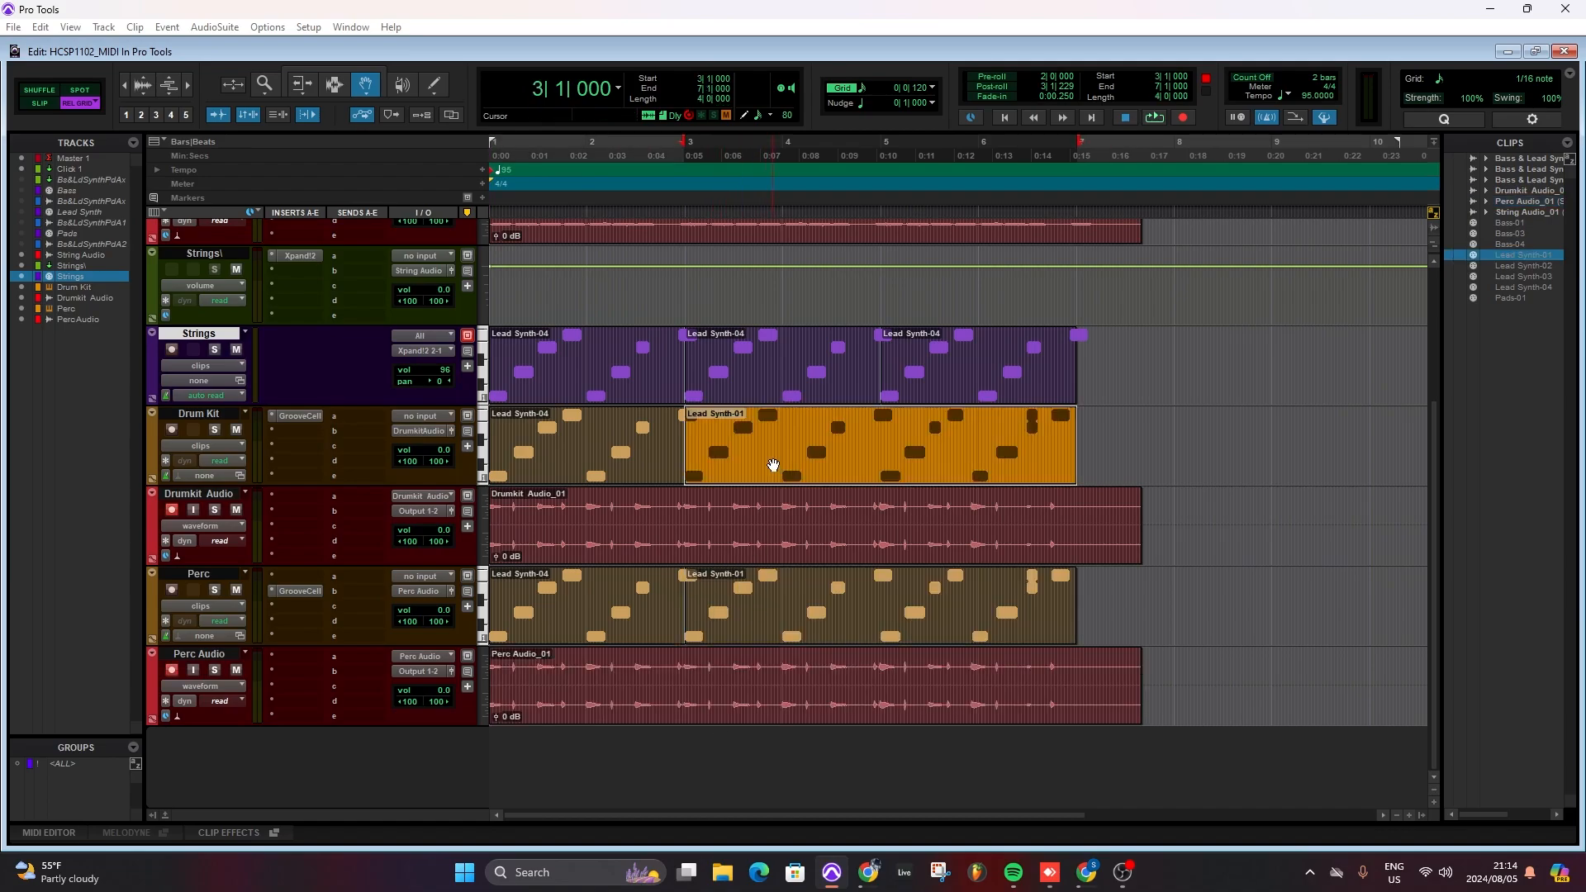
{"action": "left_click", "coordinate": [789, 546]}
{"action": "scroll", "coordinate": [777, 553], "scroll_direction": "up", "scroll_amount": 5}
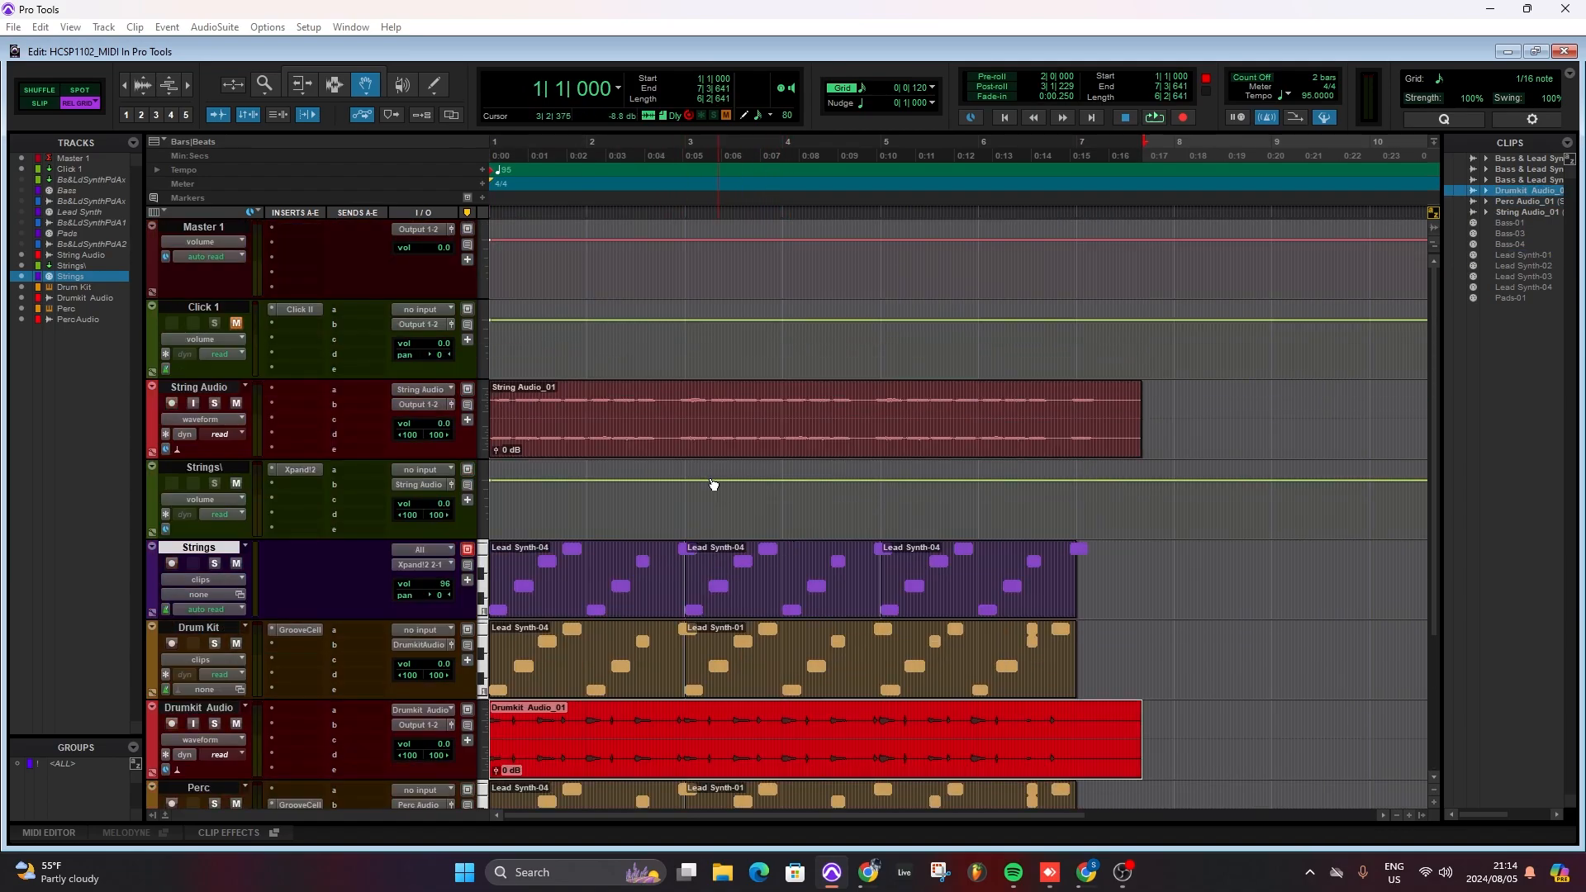
{"action": "left_click", "coordinate": [203, 467]}
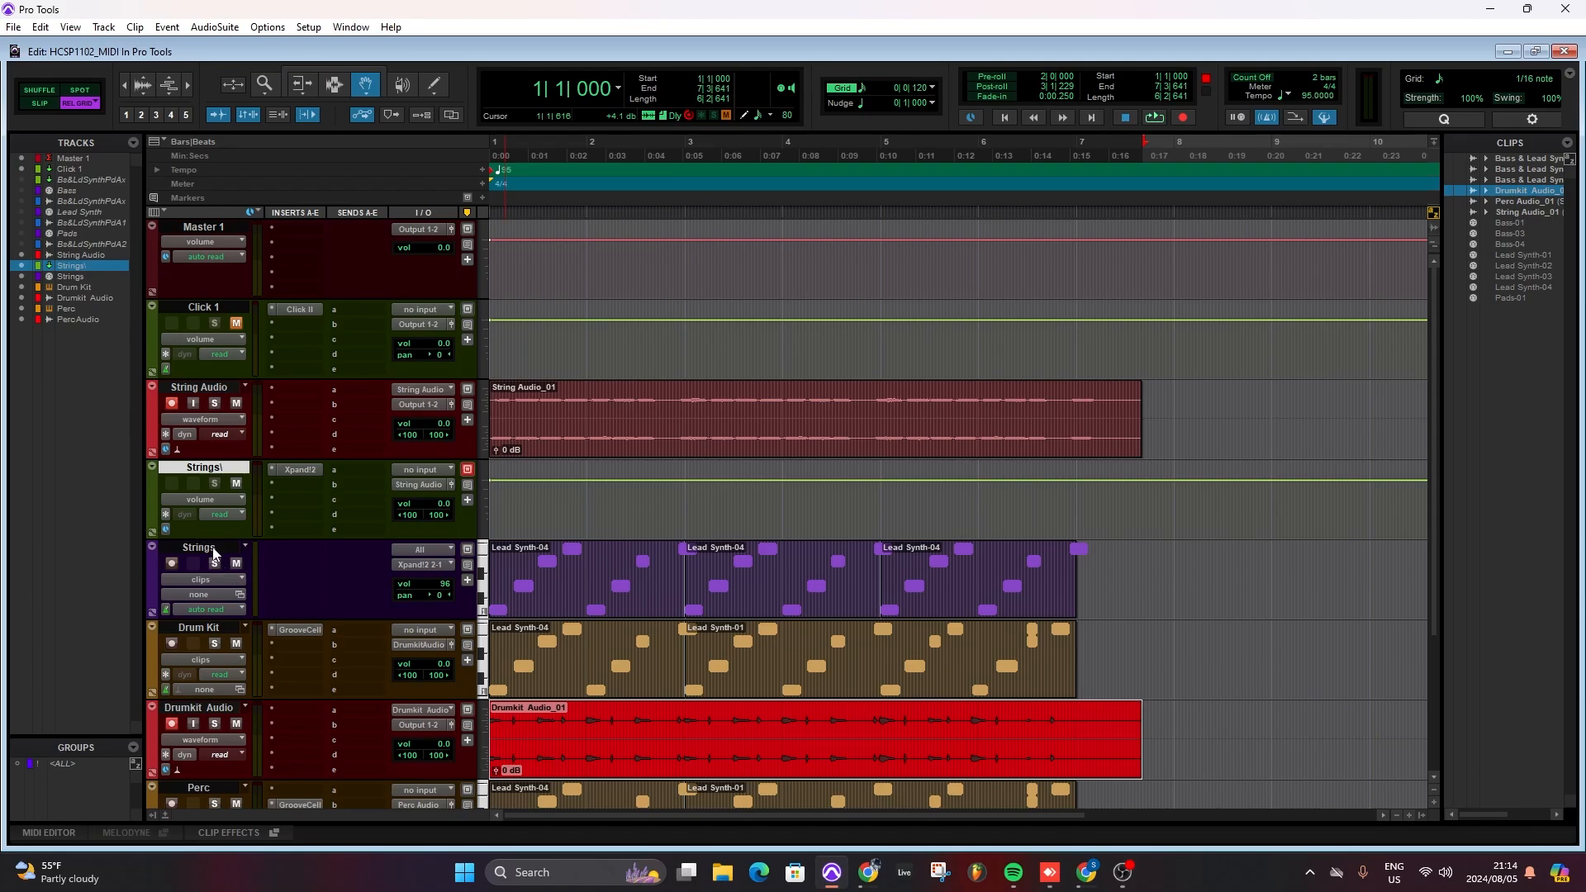
{"action": "left_click", "coordinate": [235, 547], "text": "shift"}
{"action": "left_click", "coordinate": [778, 435]}
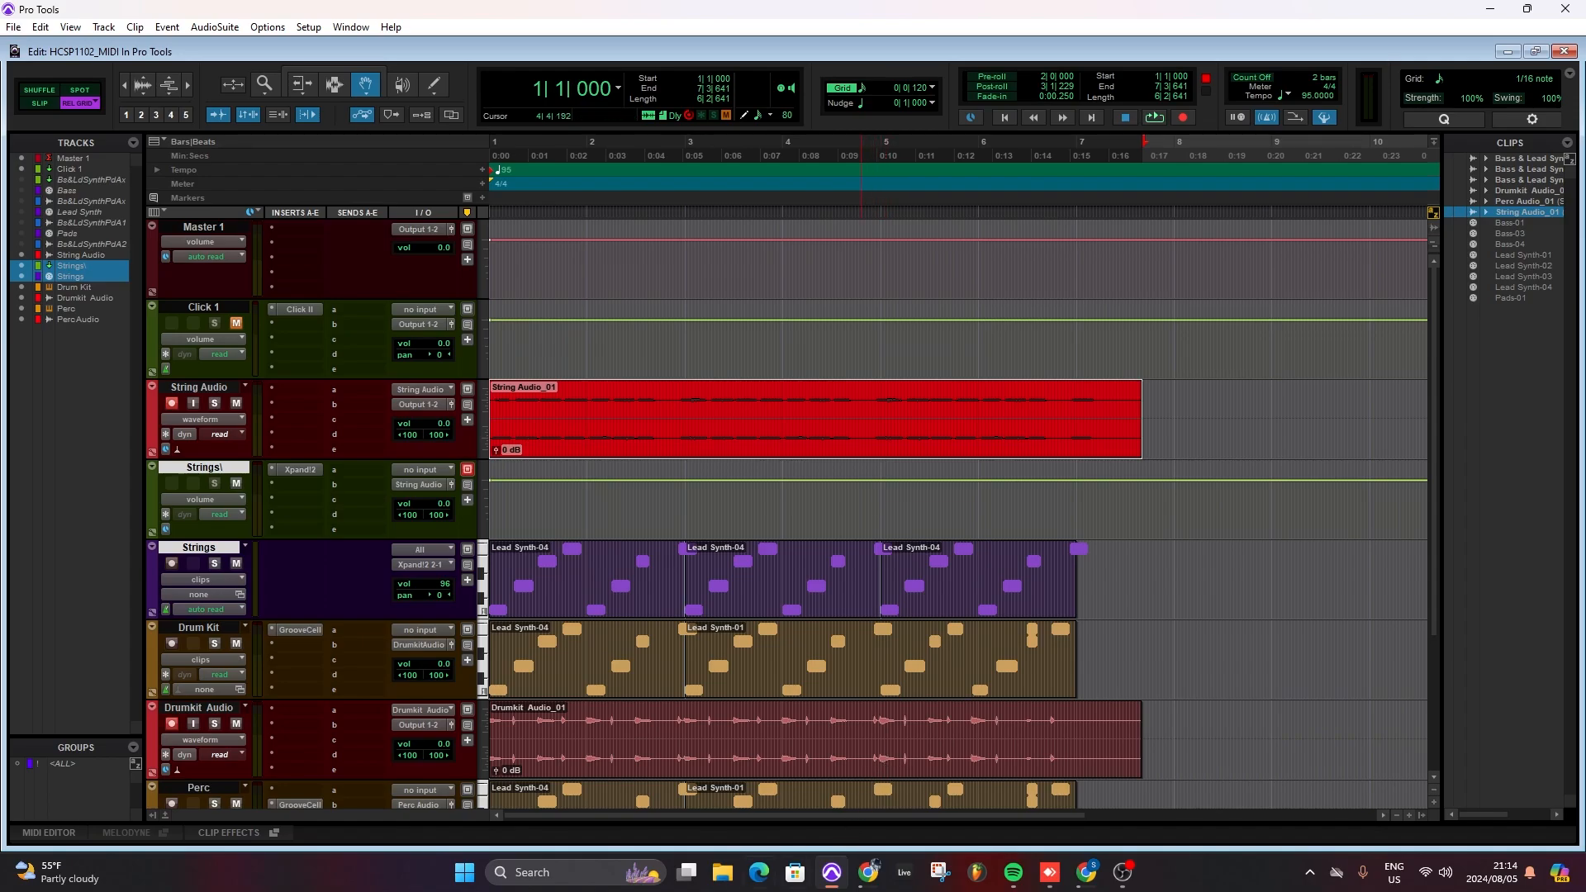
Switch to File Explorer and open the Audio Files folder inside the HCSP1102_MIDI In Pro Tools session folder on the Desktop
{"action": "left_click", "coordinate": [720, 878]}
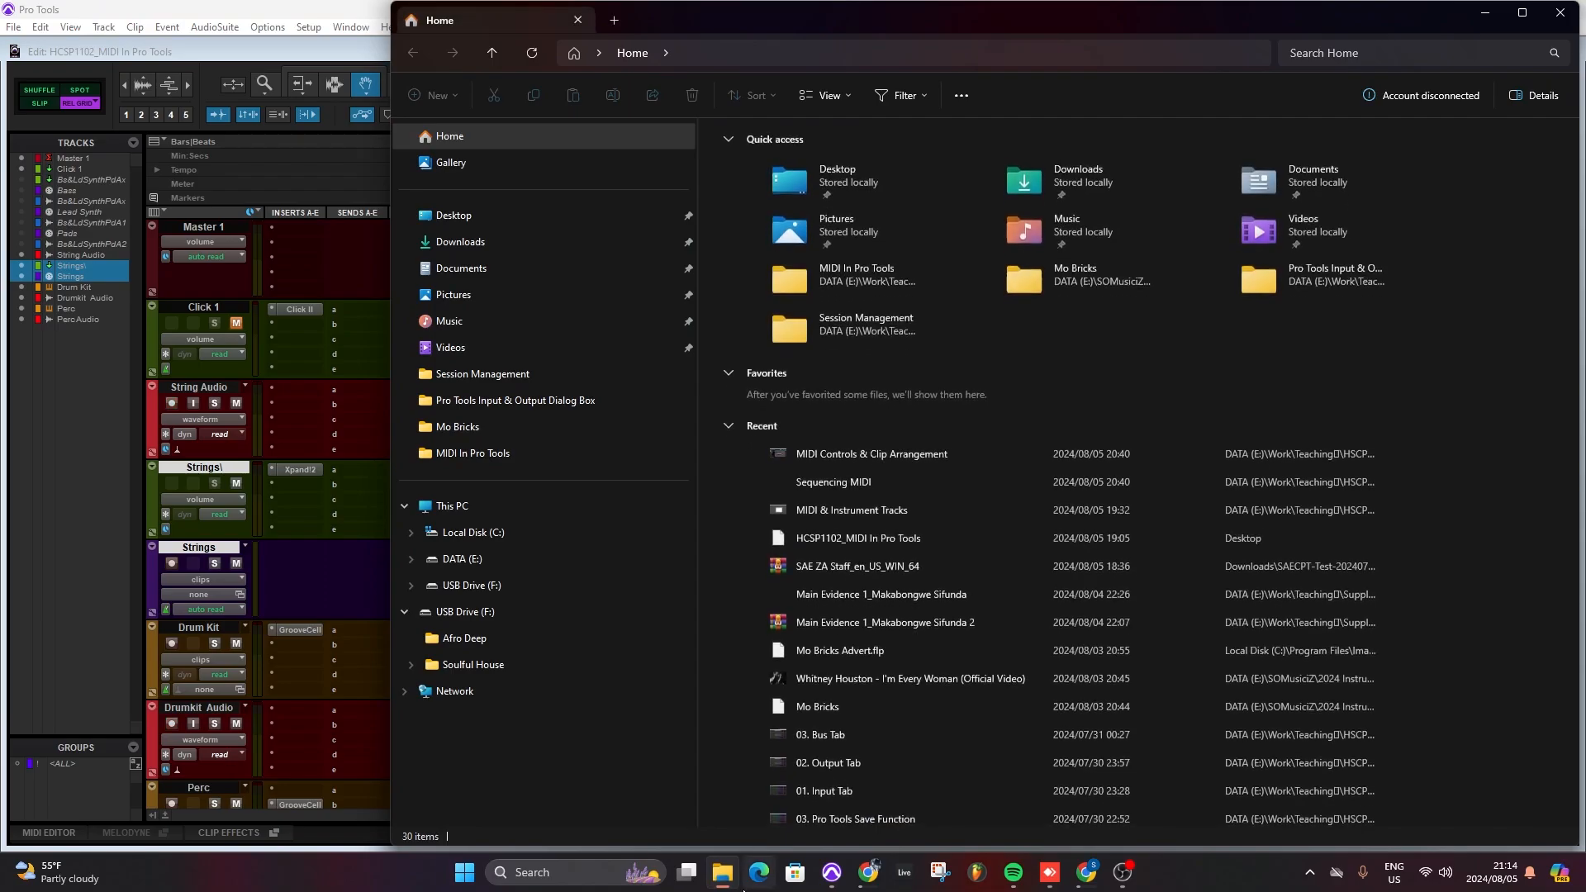
{"action": "left_click", "coordinate": [460, 218]}
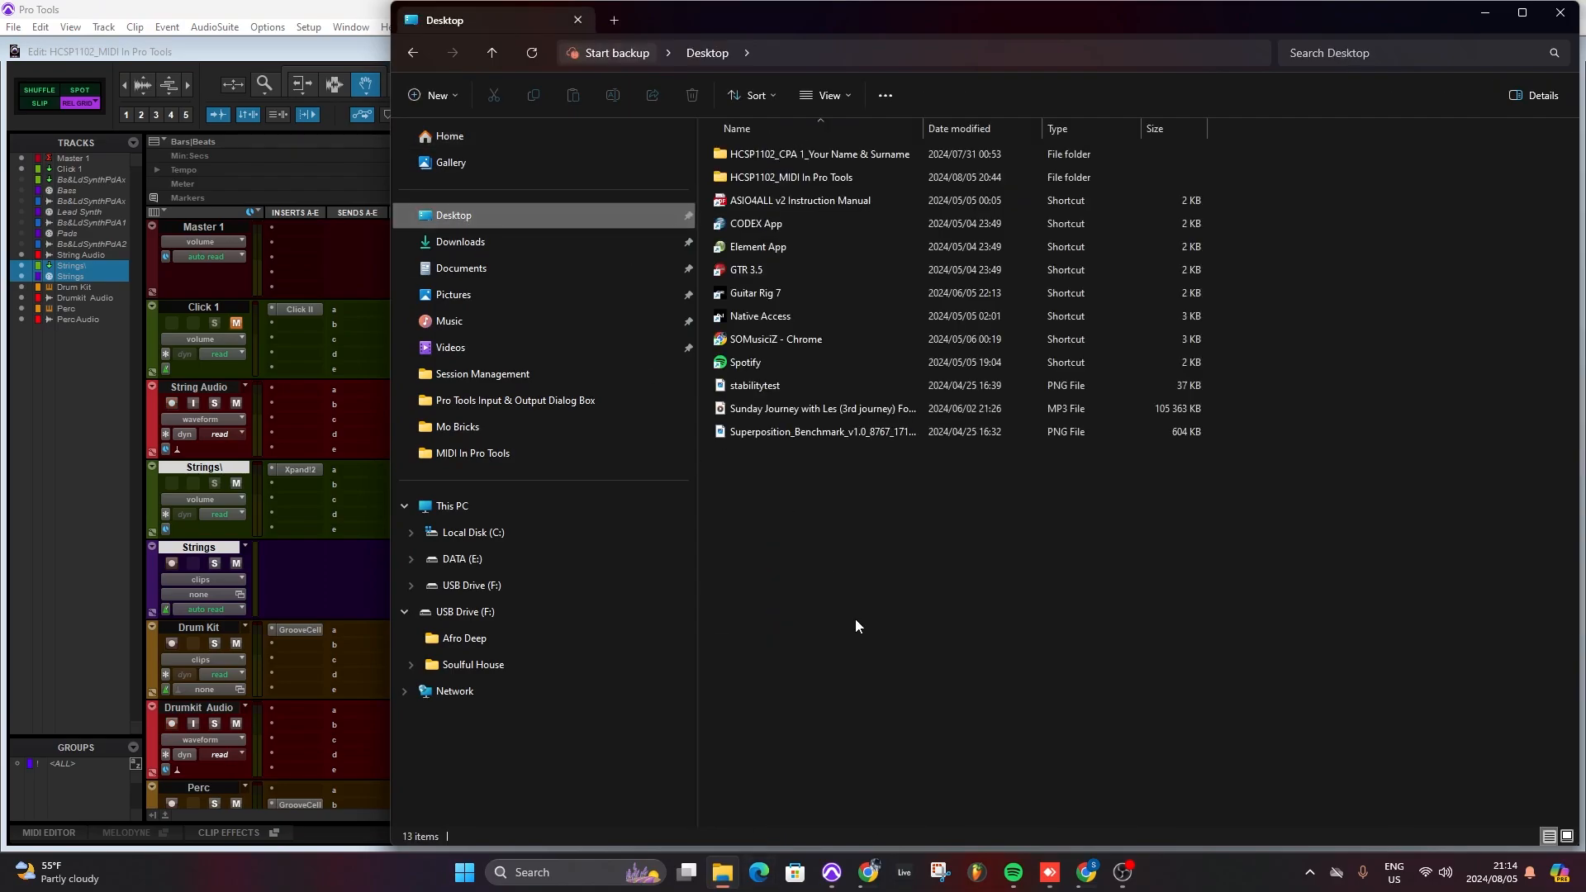
{"action": "double_click", "coordinate": [788, 178]}
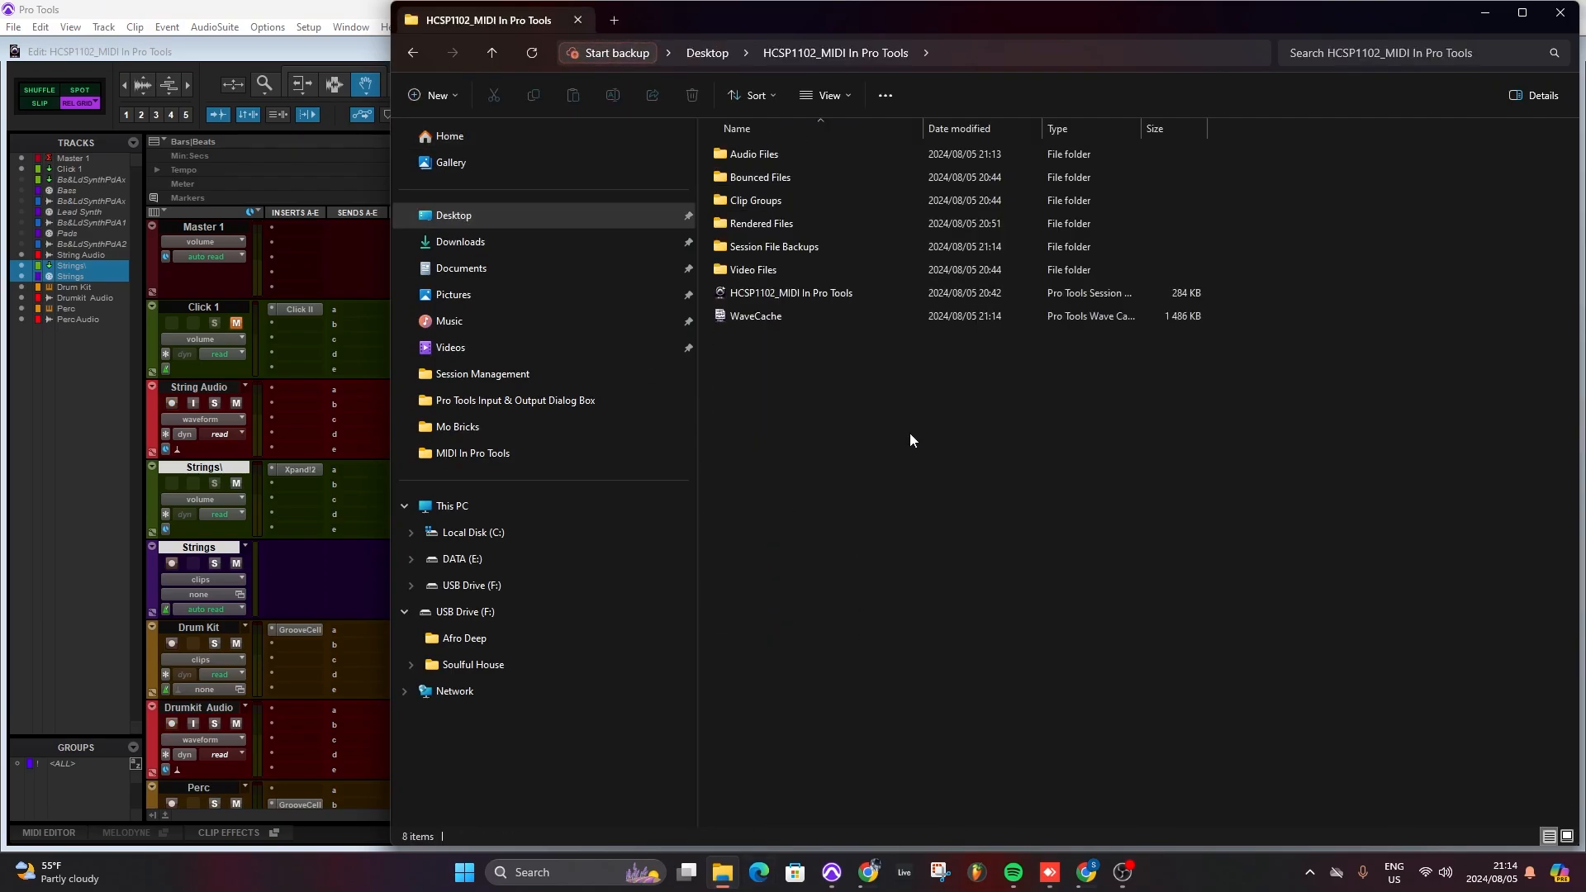
{"action": "left_click_drag", "start_coordinate": [1009, 18], "coordinate": [1585, 35]}
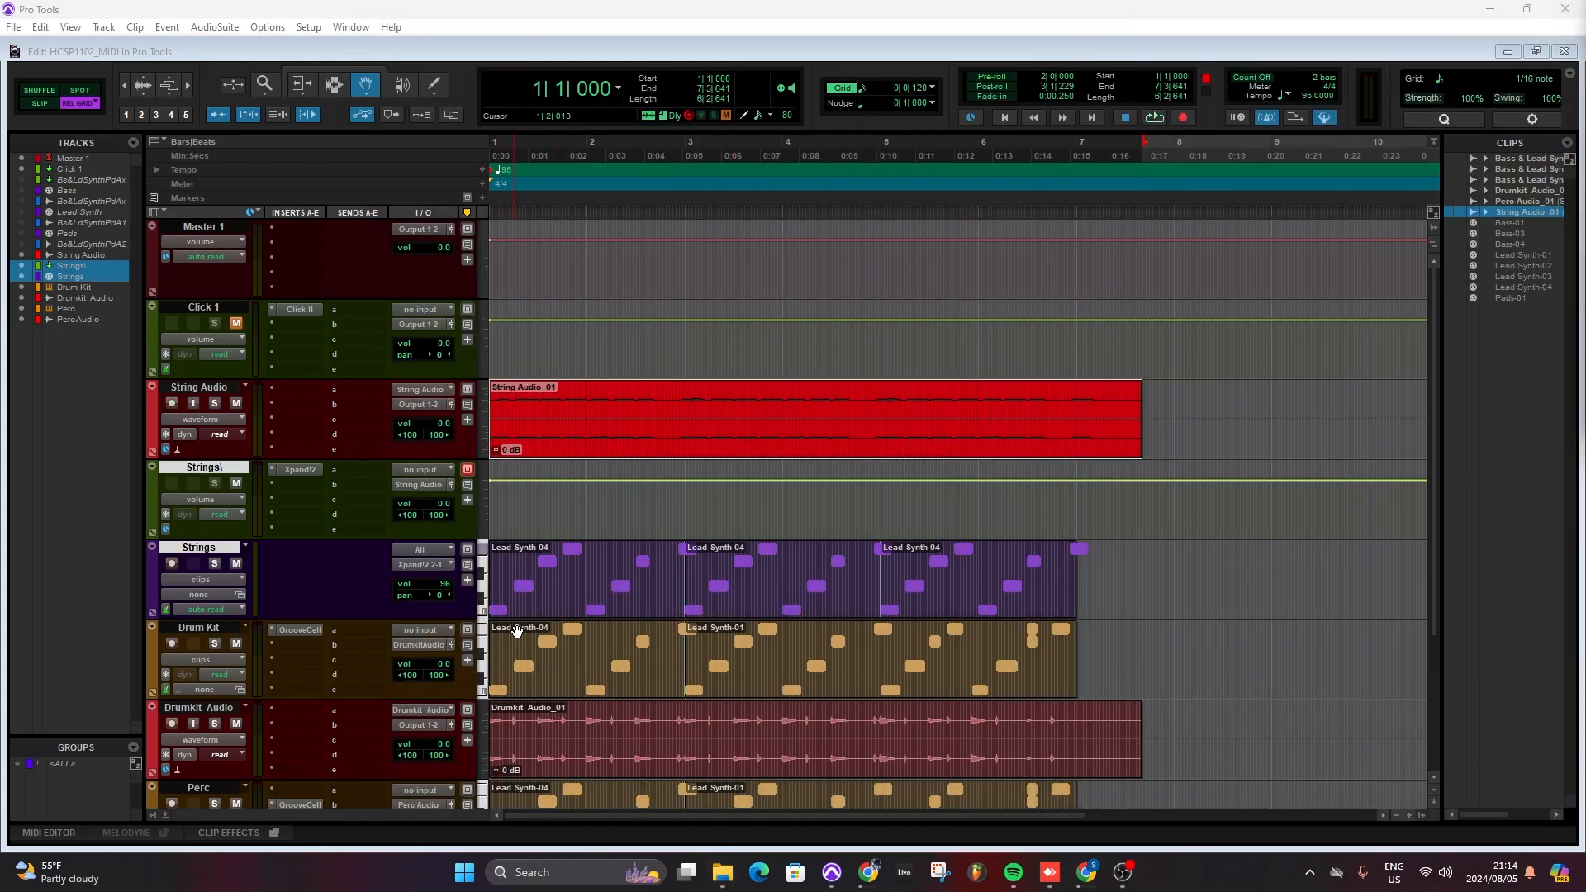
{"action": "scroll", "coordinate": [637, 699], "scroll_direction": "down", "scroll_amount": 1}
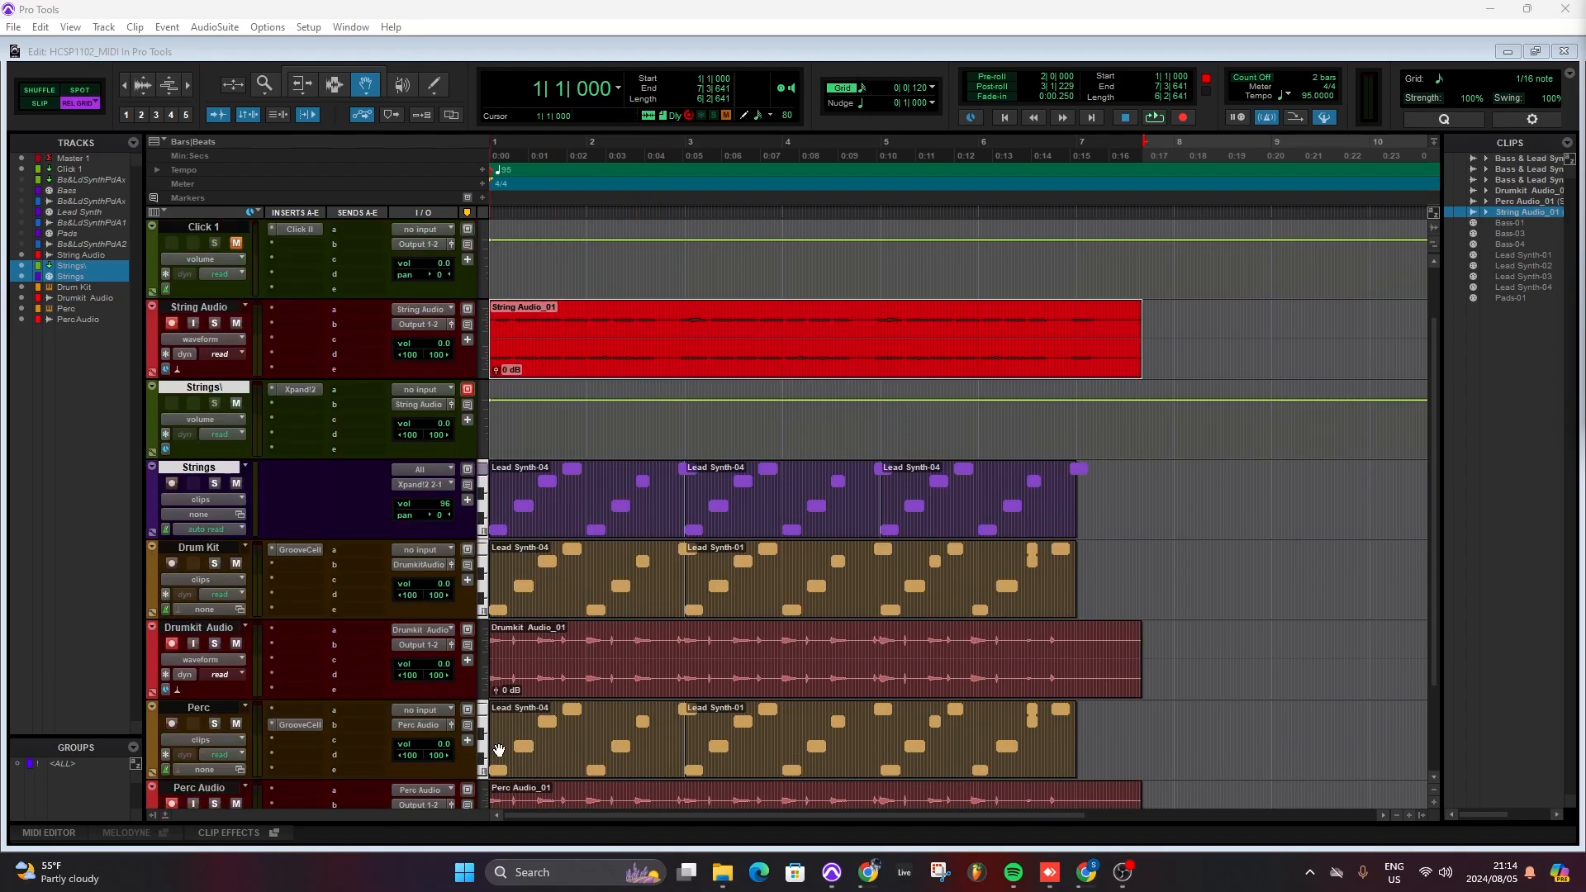
{"action": "scroll", "coordinate": [588, 718], "scroll_direction": "down", "scroll_amount": 2}
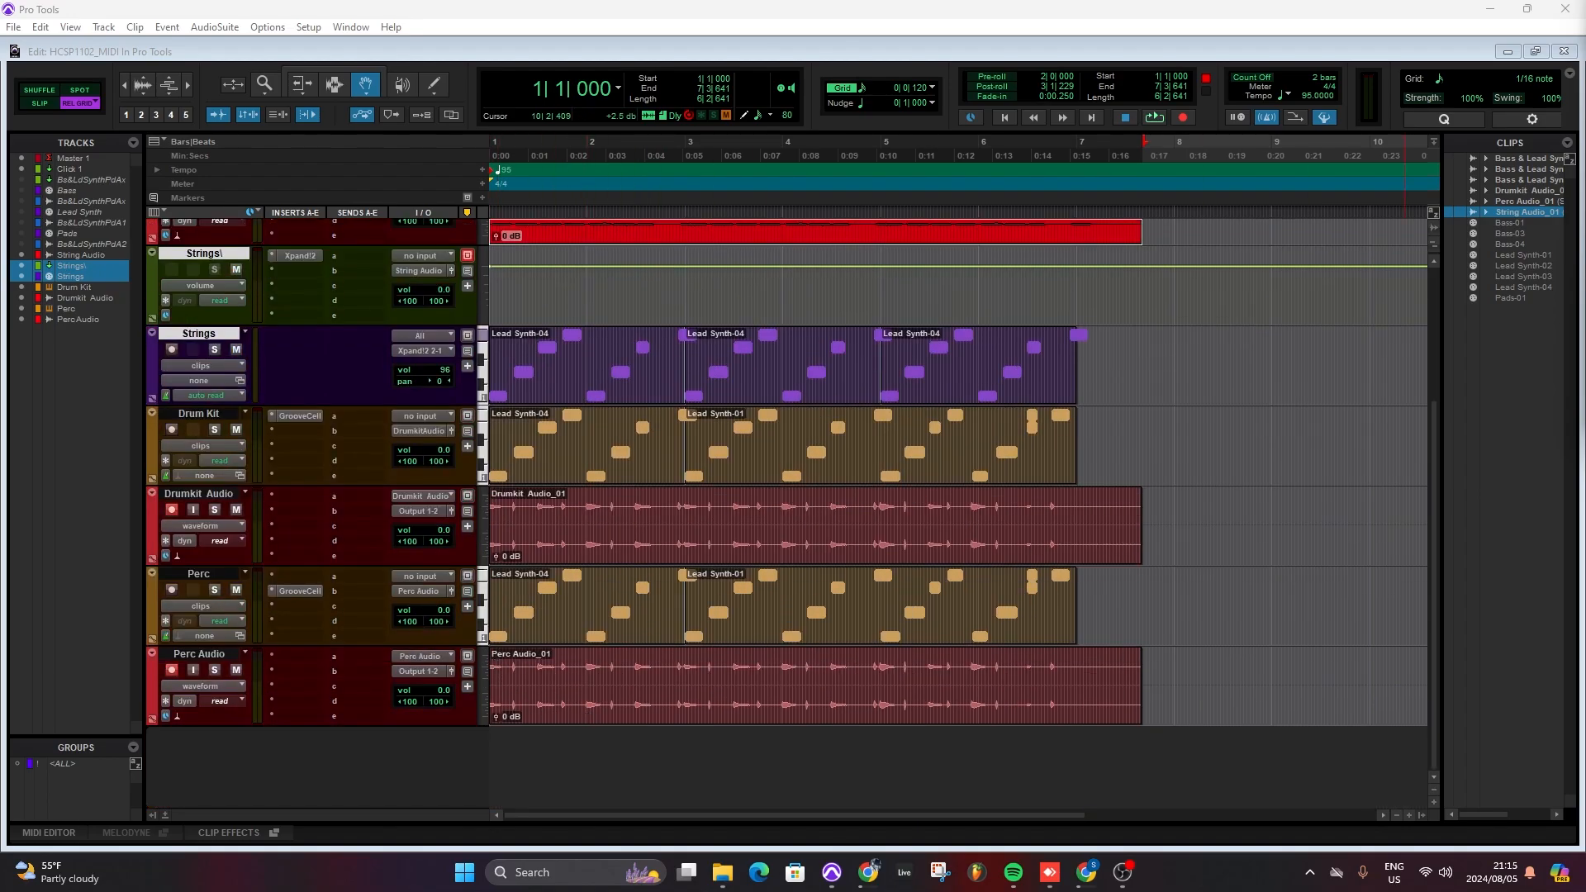
{"action": "left_click_drag", "start_coordinate": [1585, 149], "coordinate": [800, 75]}
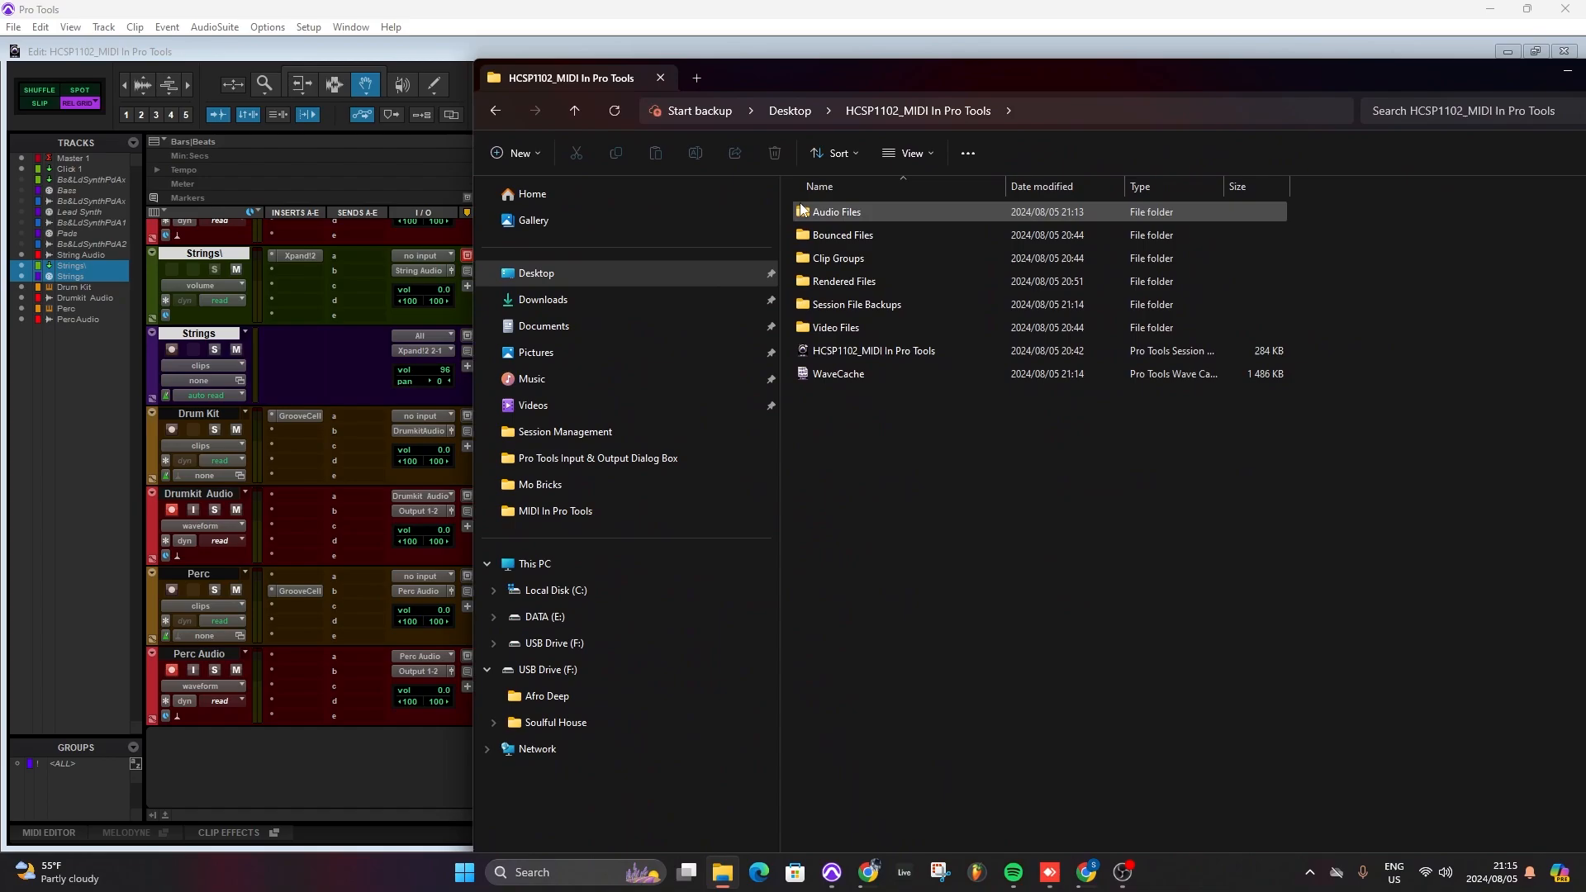
{"action": "double_click", "coordinate": [831, 213]}
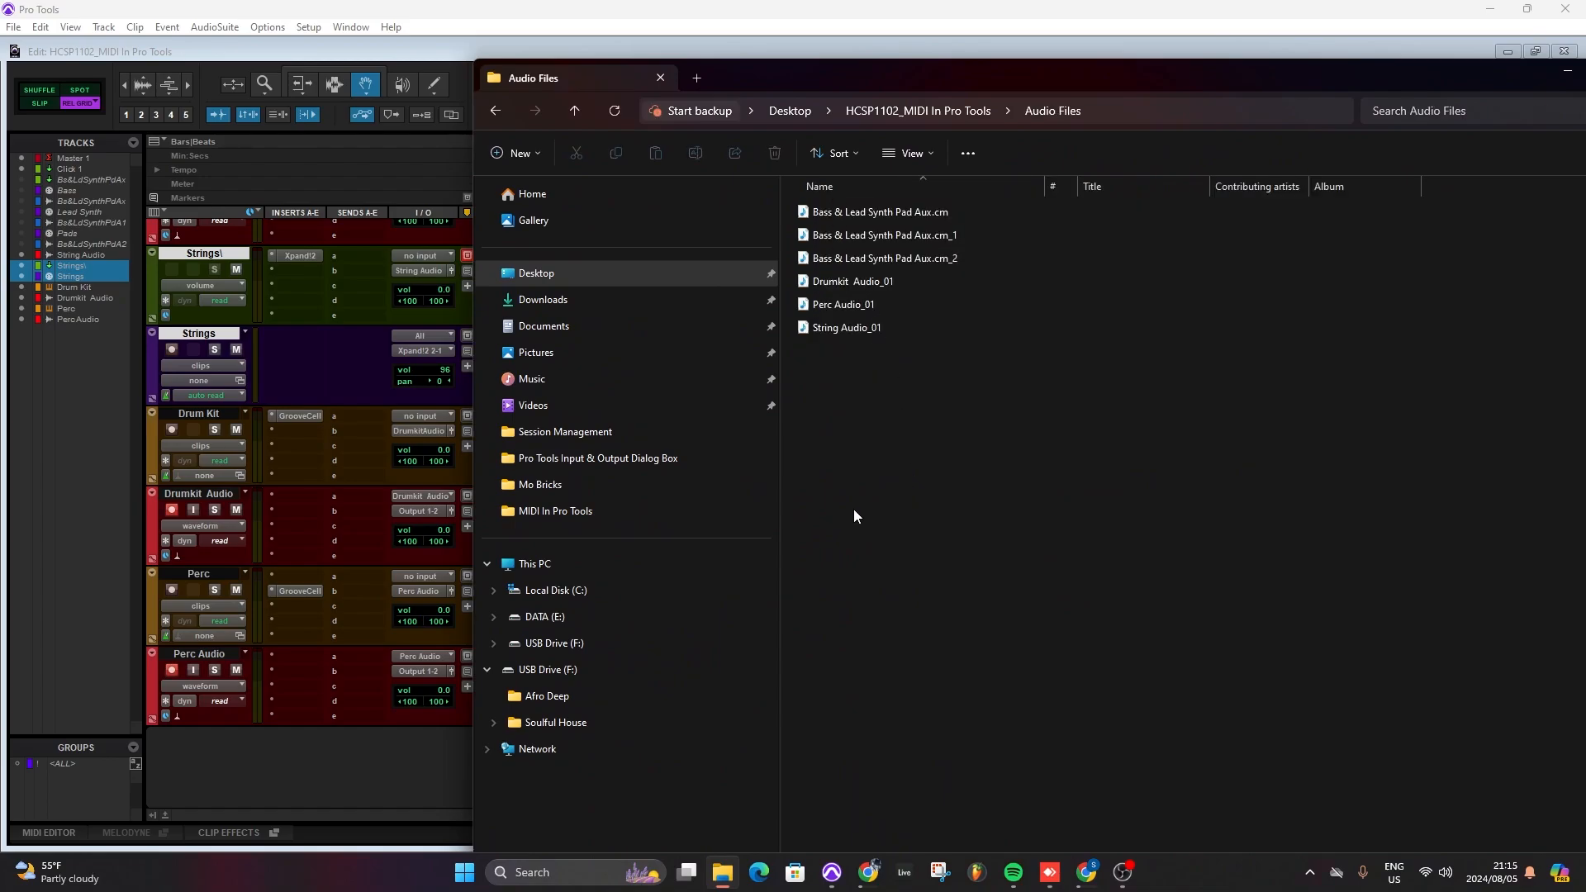
Highlight the Drumkit Audio_01, Perc Audio_01 and String Audio_01 recordings in the Audio Files folder, and return to the Pro Tools session
{"action": "left_click", "coordinate": [846, 325]}
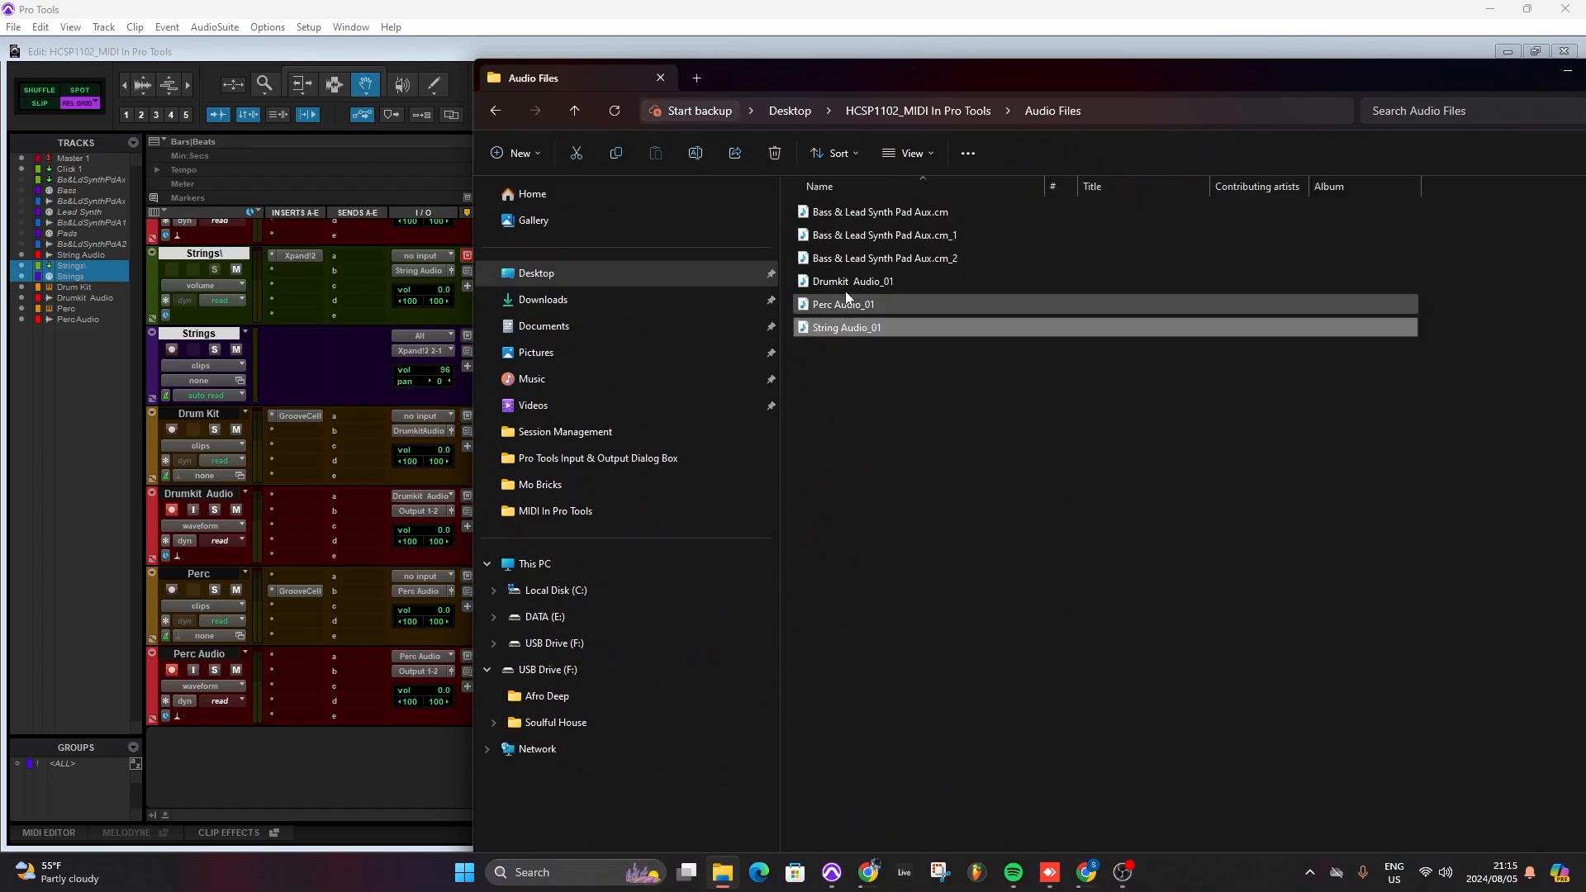
{"action": "left_click", "coordinate": [845, 286], "text": "ctrl"}
{"action": "left_click", "coordinate": [851, 306], "text": "ctrl"}
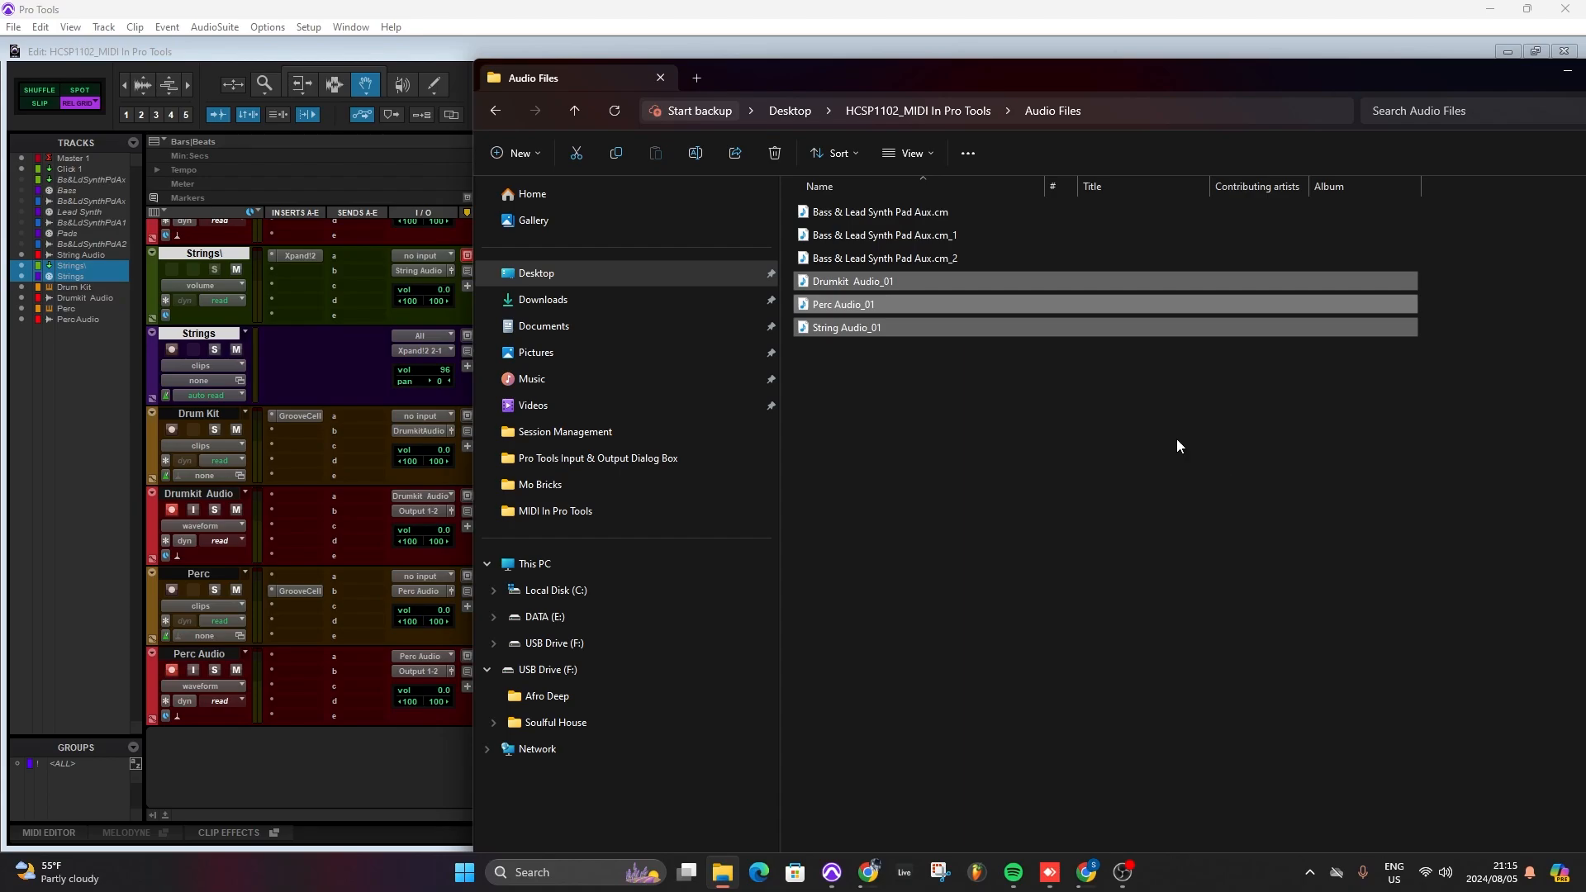
{"action": "left_click", "coordinate": [968, 113]}
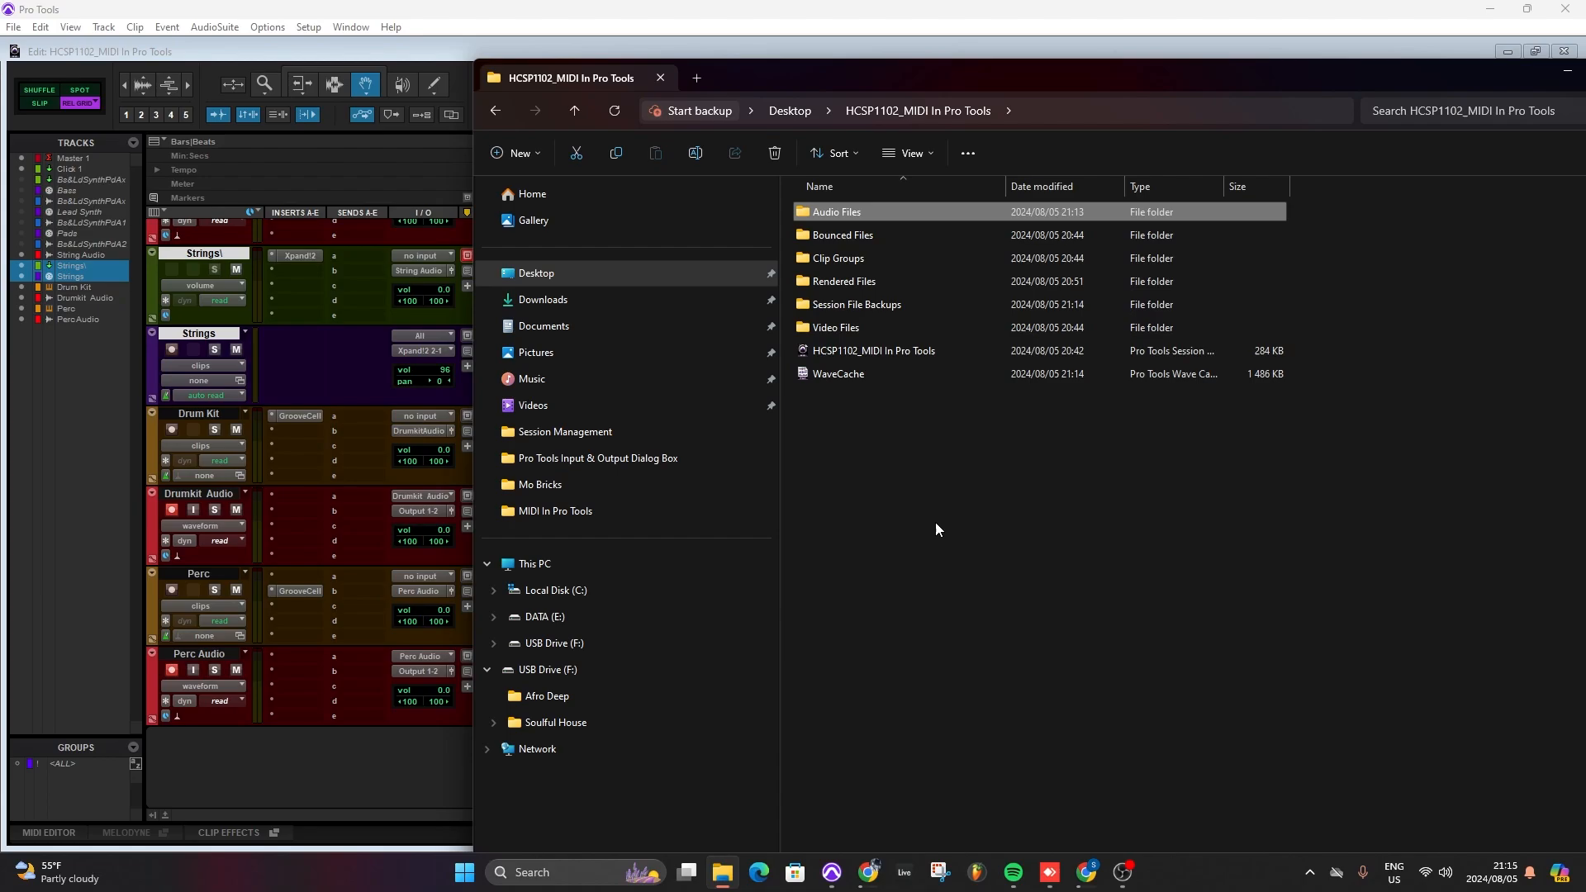
{"action": "left_click", "coordinate": [1567, 71]}
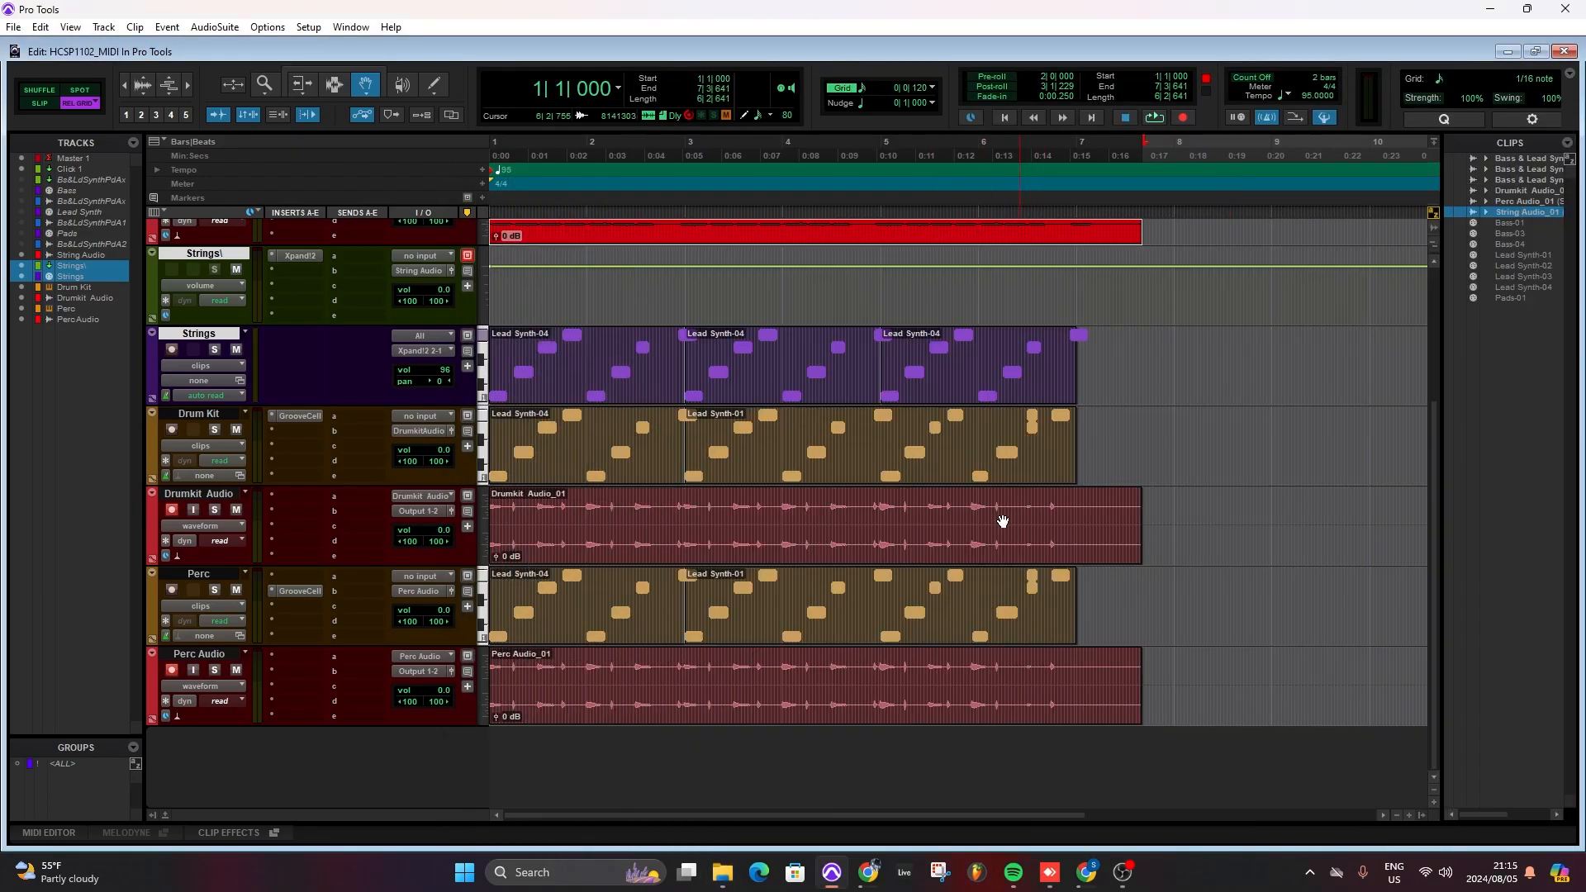